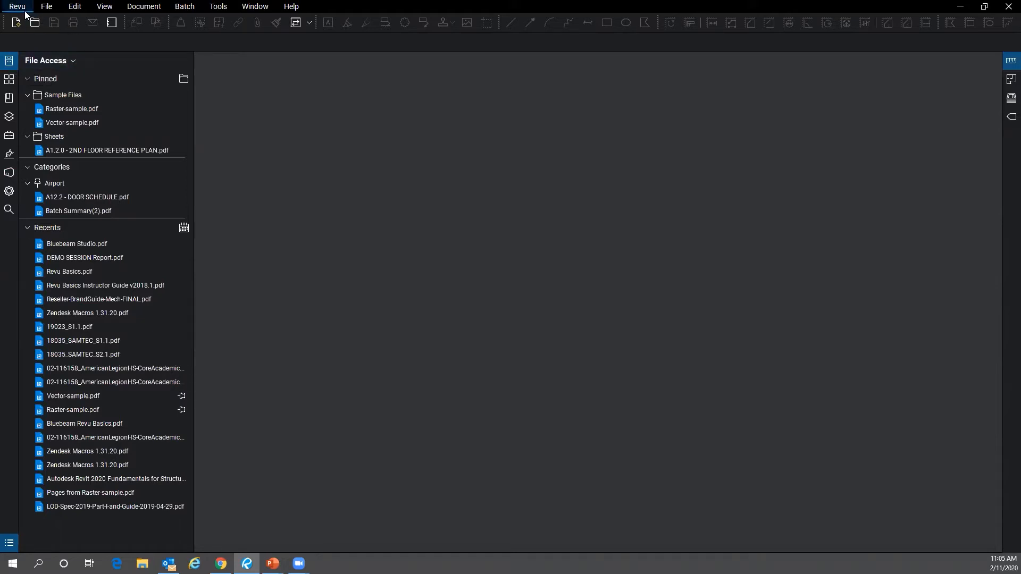
- From the left panel bar's context menu, expand the Show submenu listing the available side panels
{"action": "left_click", "coordinate": [127, 11]}
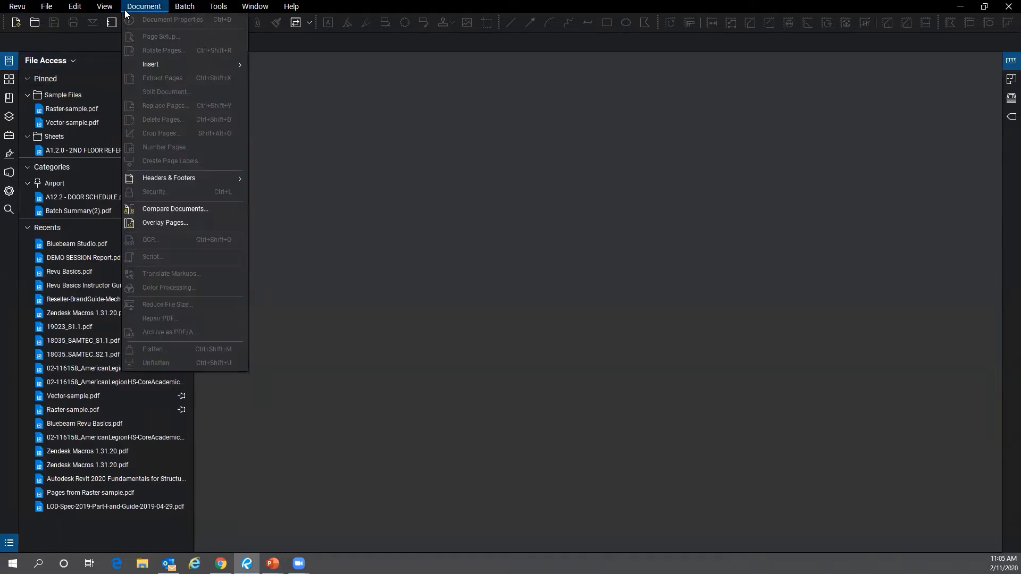
{"action": "left_click", "coordinate": [290, 35]}
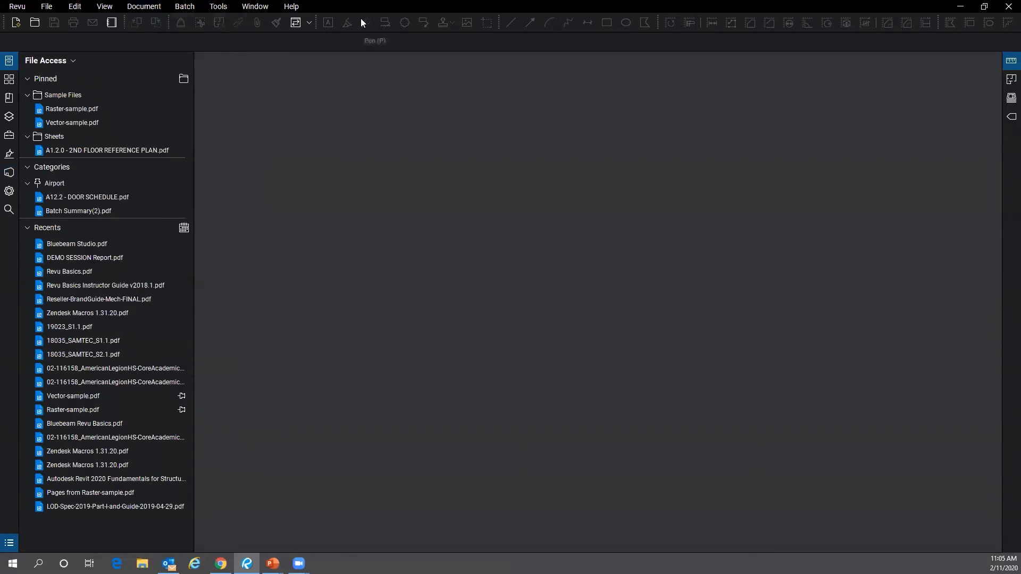
{"action": "right_click", "coordinate": [7, 235]}
{"action": "mouse_move", "coordinate": [19, 238]}
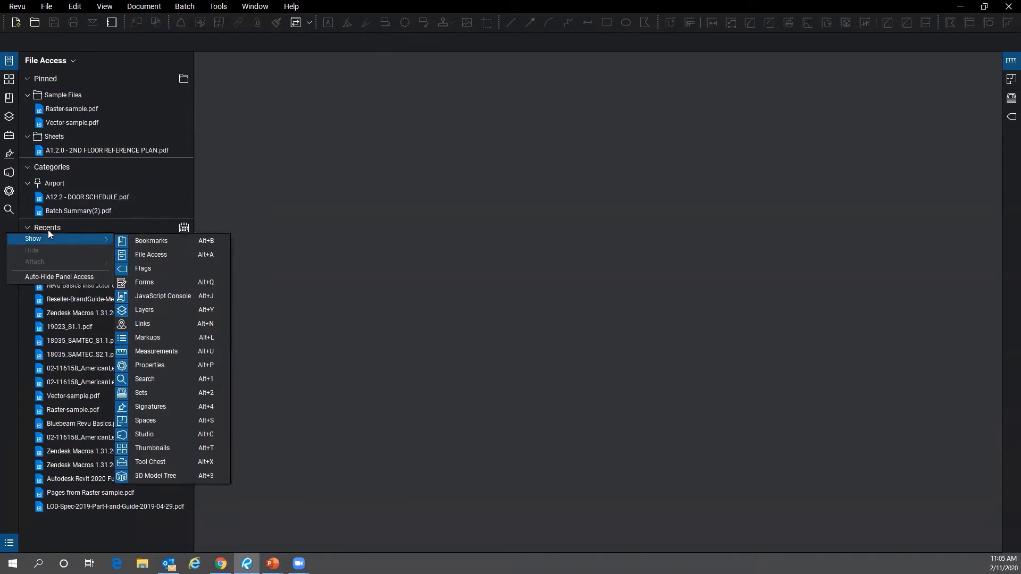
{"action": "left_click", "coordinate": [5, 225]}
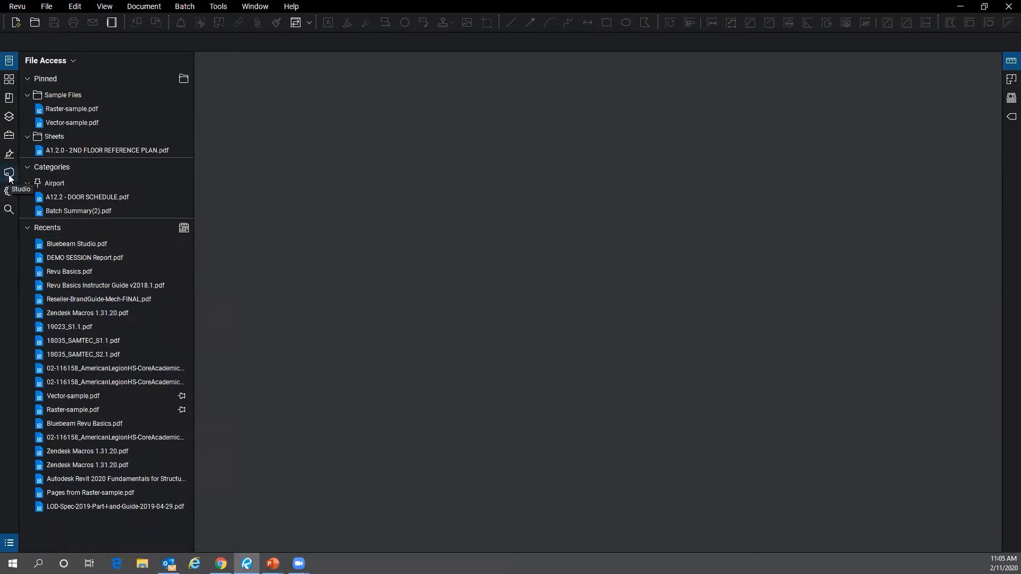
{"action": "right_click", "coordinate": [7, 227]}
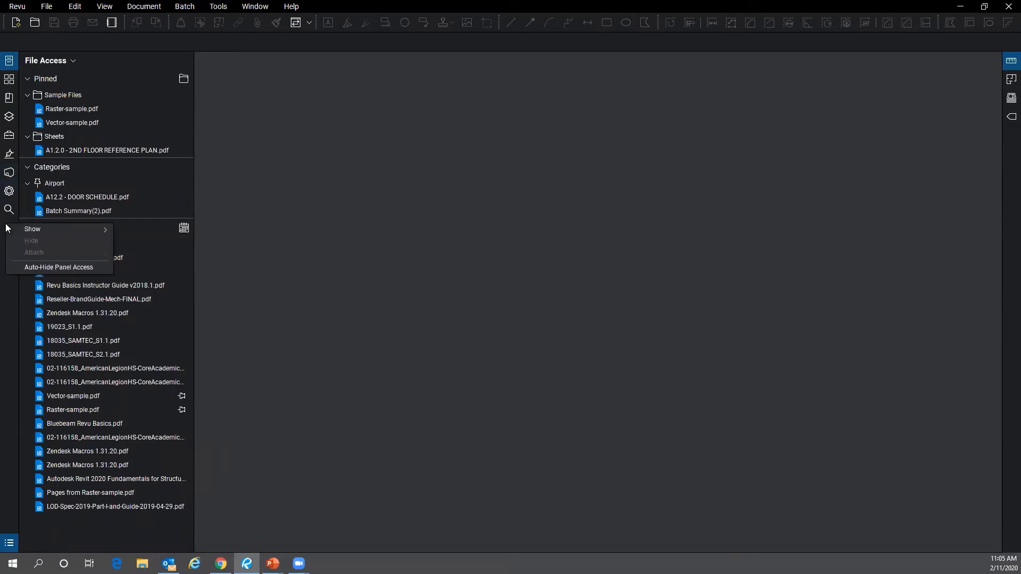
{"action": "right_click", "coordinate": [8, 298]}
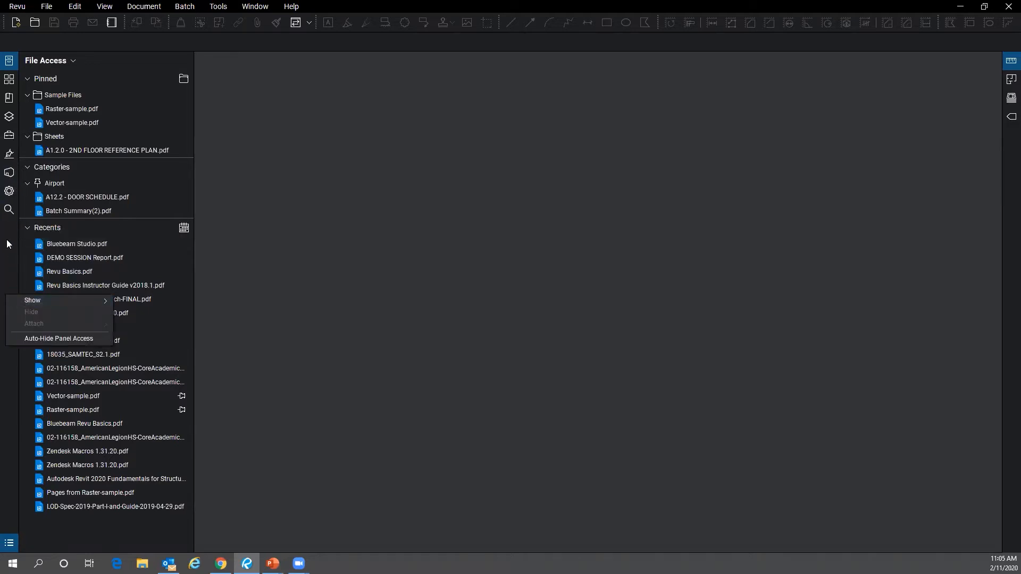
{"action": "key", "text": "ctrl"}
{"action": "key", "text": "ctrl"}
{"action": "right_click", "coordinate": [11, 242]}
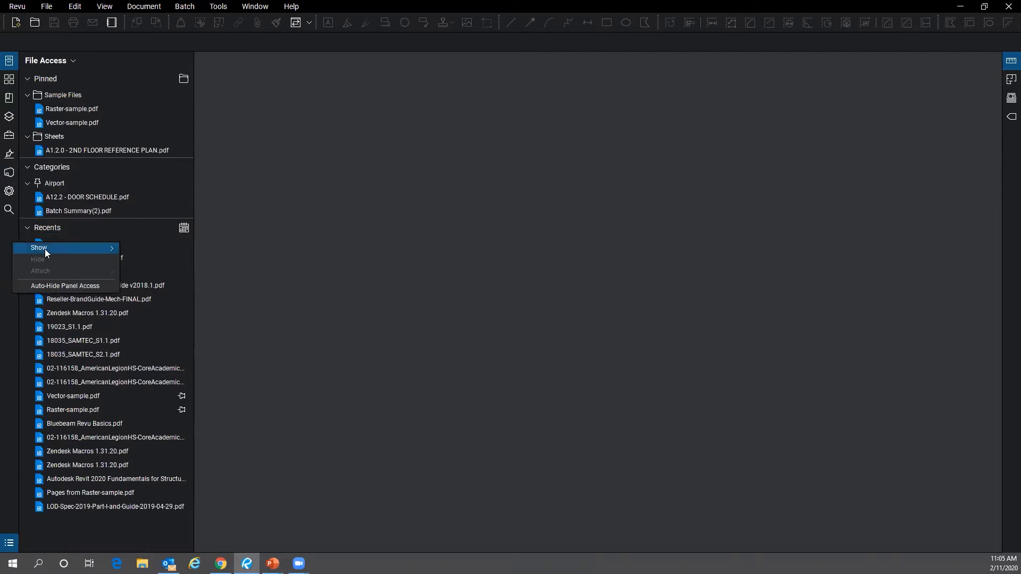
{"action": "mouse_move", "coordinate": [45, 249]}
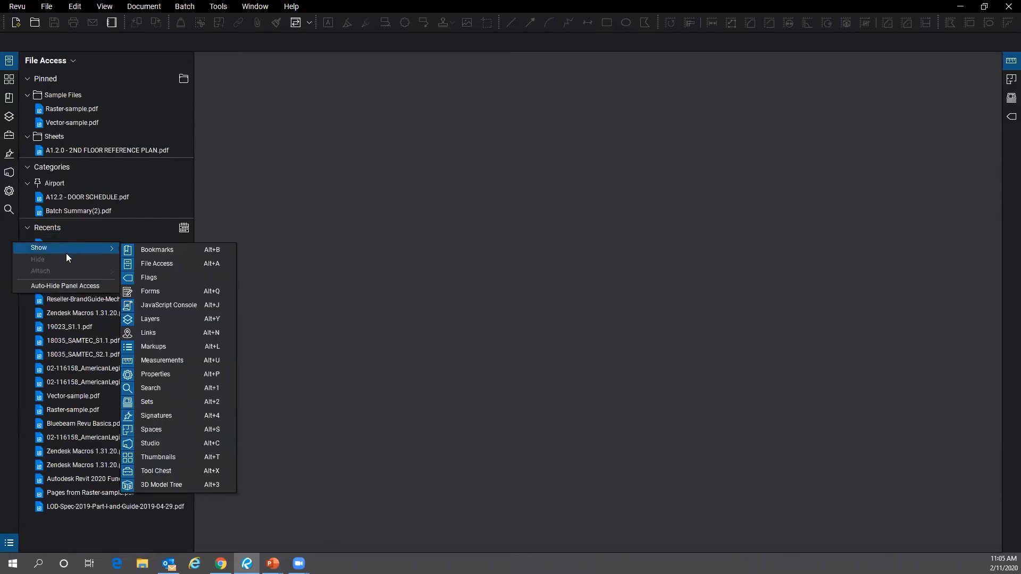
- Display the Studio panel and sign out of the Studio account
{"action": "left_click", "coordinate": [178, 445]}
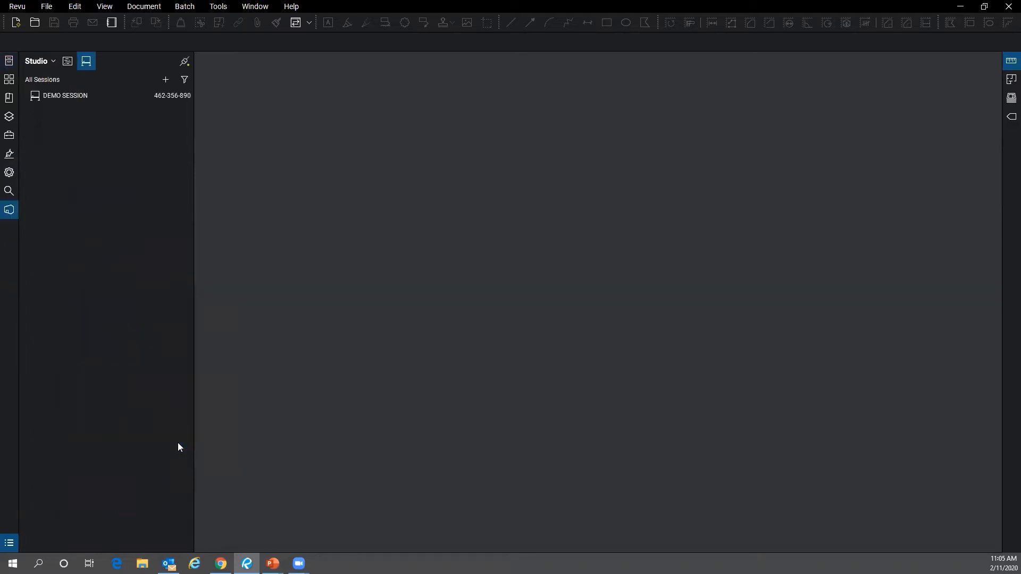
{"action": "right_click", "coordinate": [8, 274]}
{"action": "mouse_move", "coordinate": [47, 281]}
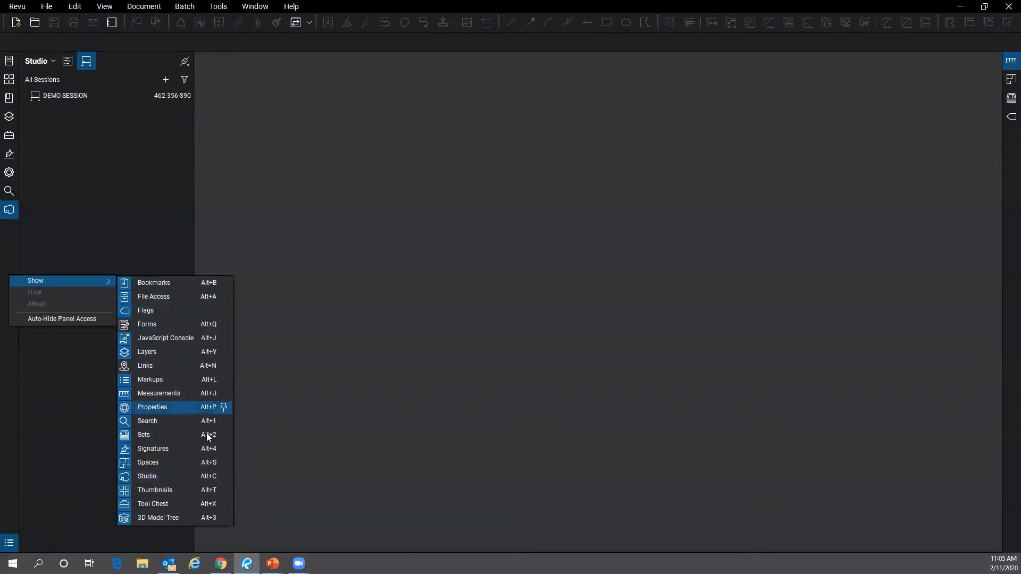
{"action": "left_click", "coordinate": [8, 215]}
{"action": "left_click", "coordinate": [9, 212]}
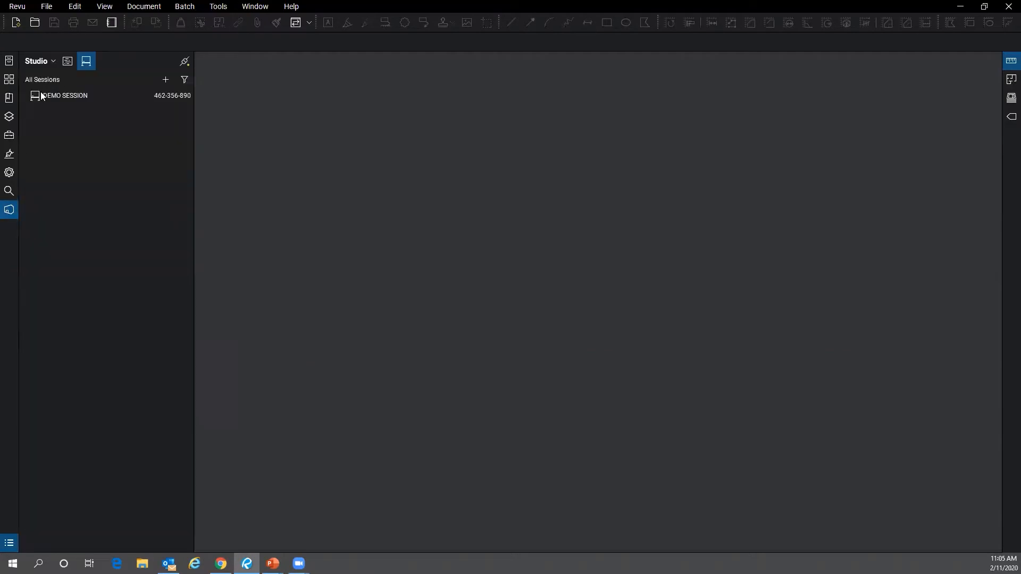
{"action": "left_click", "coordinate": [51, 61]}
{"action": "left_click", "coordinate": [53, 96]}
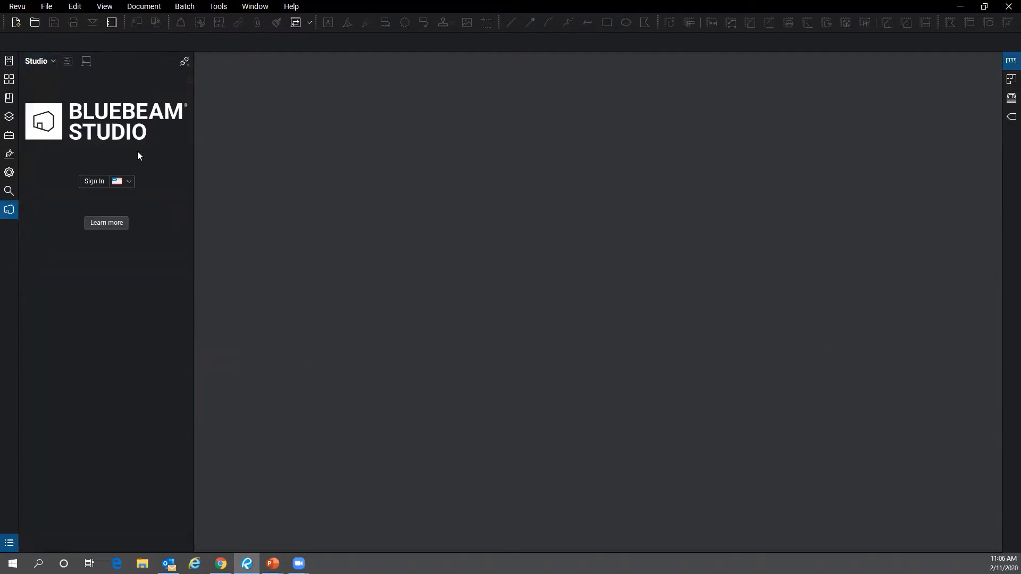
- Sign in to Studio with the Bluebeam ID password, with Keep me signed in ticked
{"action": "left_click", "coordinate": [99, 183]}
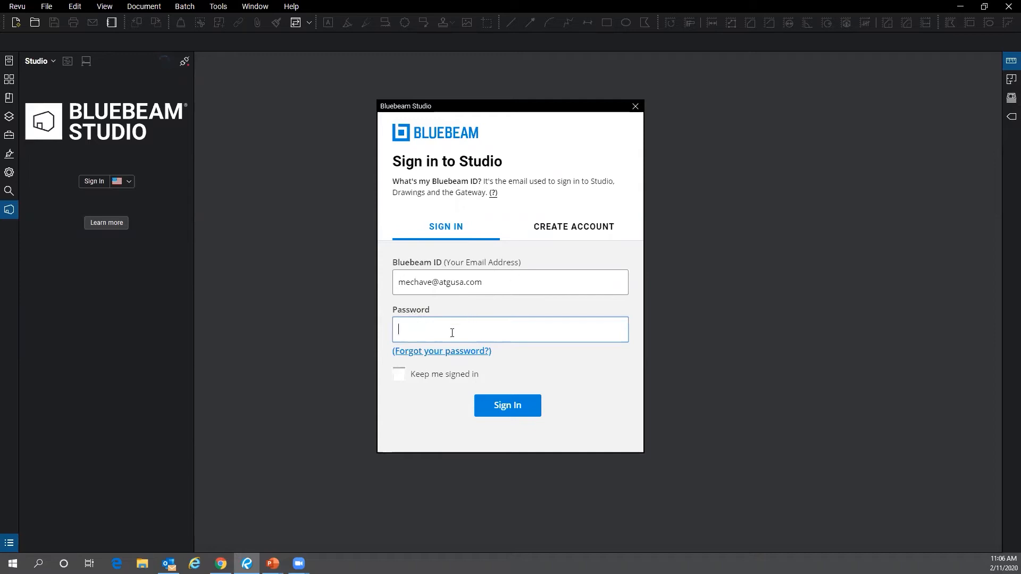
{"action": "type", "text": "•••••••••••••"}
{"action": "left_click", "coordinate": [399, 374]}
{"action": "left_click", "coordinate": [491, 412]}
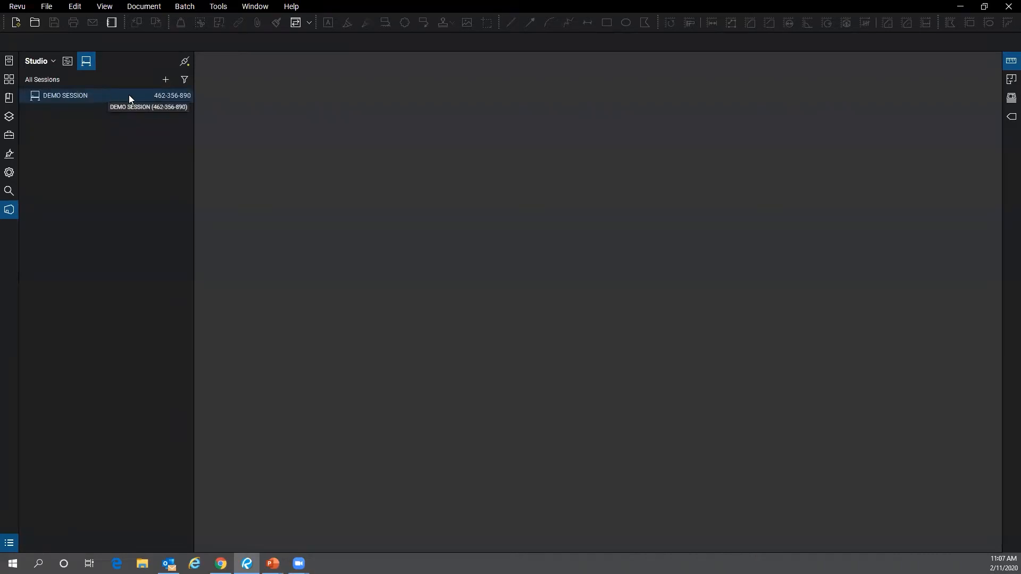
- Start a new Studio session from the Sessions list and name it 'Airport Project'
{"action": "left_click", "coordinate": [167, 80]}
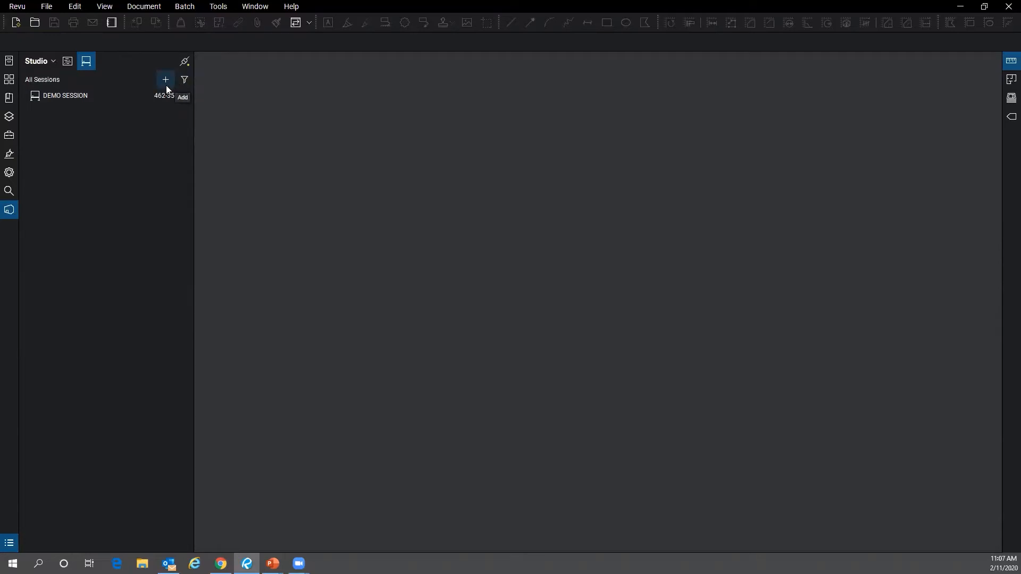
{"action": "left_click", "coordinate": [167, 86]}
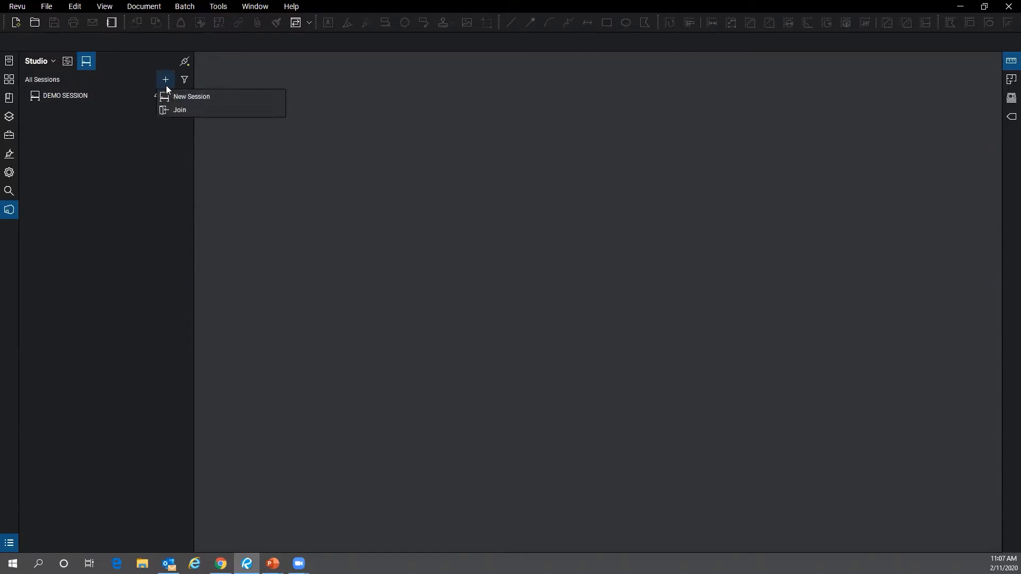
{"action": "left_click", "coordinate": [190, 98]}
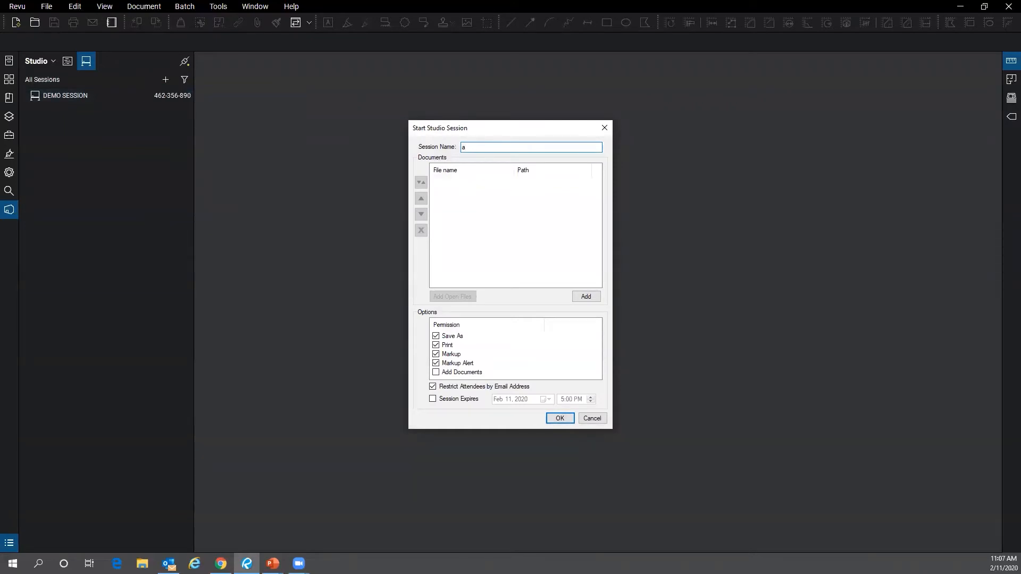
{"action": "type", "text": "Aj"}
{"action": "type", "text": "rport"}
{"action": "type", "text": " Project"}
- Add A1.2.0 - 2ND FLOOR REFERENCE PLAN.pdf from Revu Basics Exercise Documents > Sheets to the session
{"action": "left_click", "coordinate": [584, 298]}
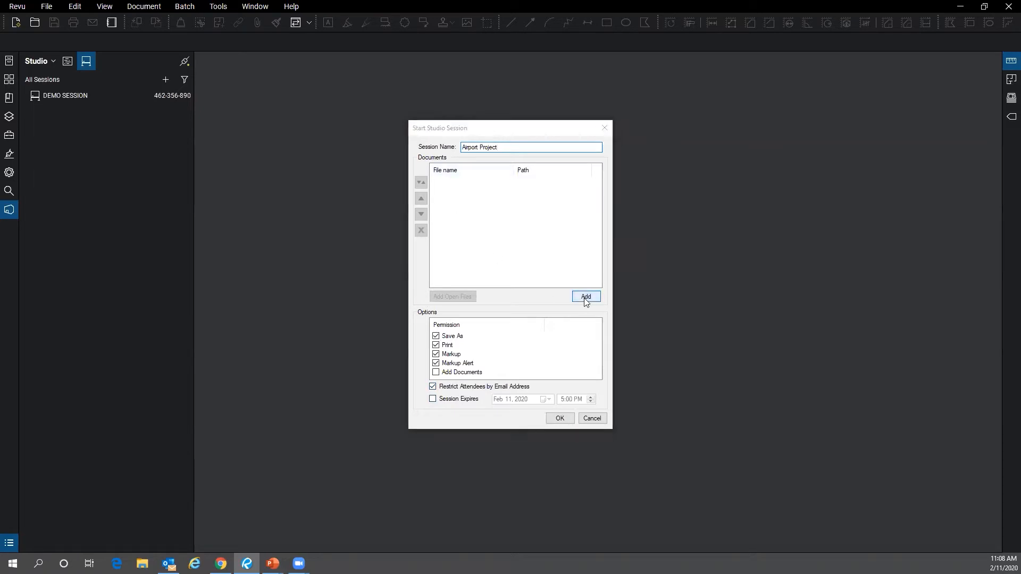
{"action": "left_click", "coordinate": [570, 163]}
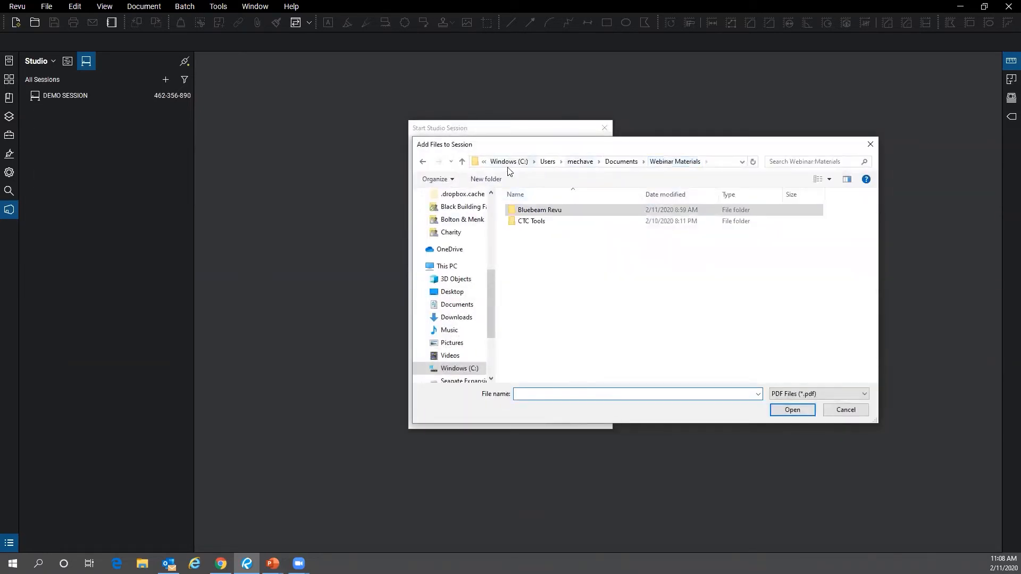
{"action": "scroll", "coordinate": [460, 242], "scroll_direction": "up", "scroll_amount": 3}
{"action": "scroll", "coordinate": [461, 242], "scroll_direction": "up", "scroll_amount": 2}
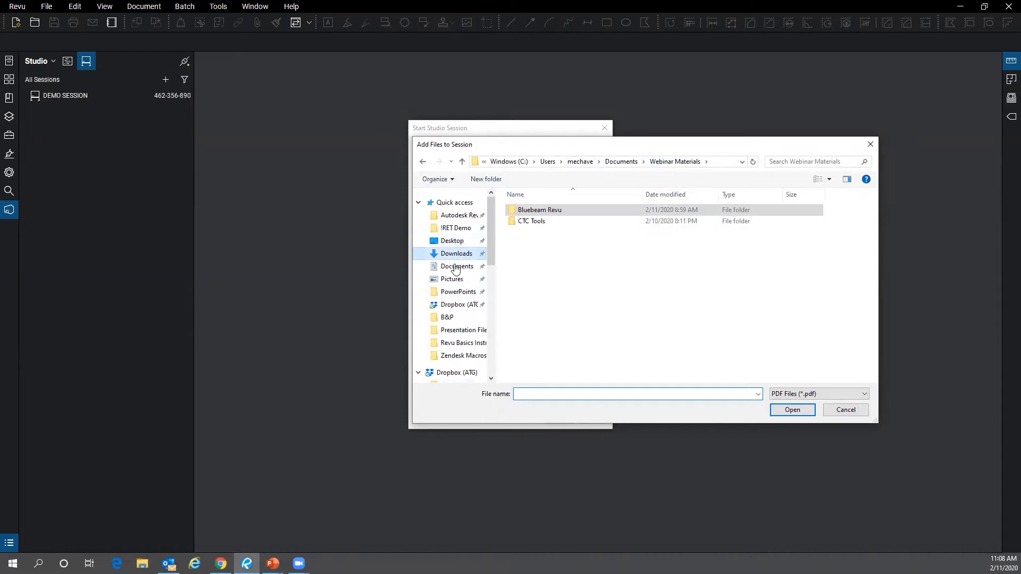
{"action": "left_click", "coordinate": [457, 265]}
{"action": "double_click", "coordinate": [563, 265]}
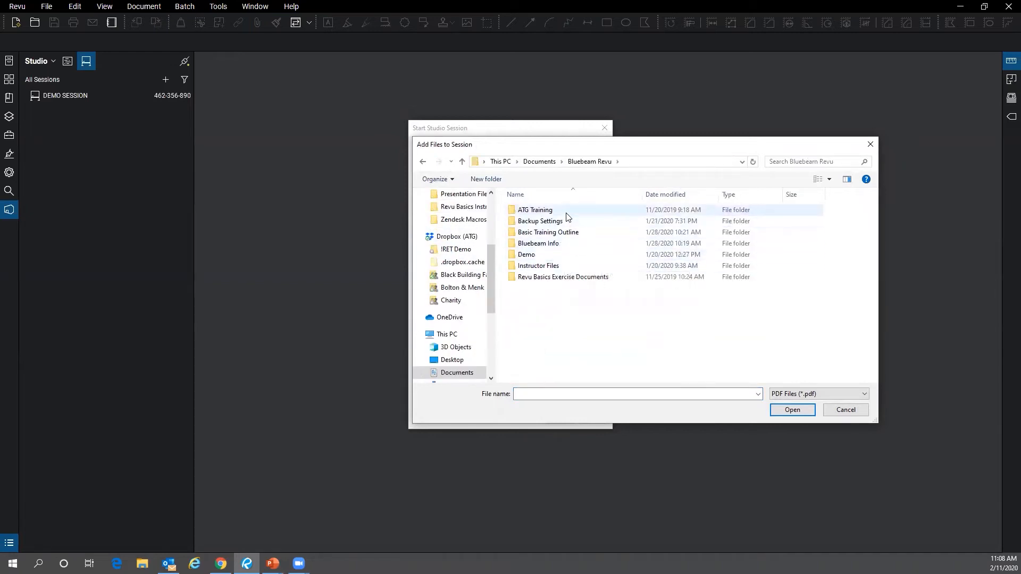
{"action": "left_click", "coordinate": [579, 278]}
{"action": "double_click", "coordinate": [578, 279]}
{"action": "double_click", "coordinate": [572, 277]}
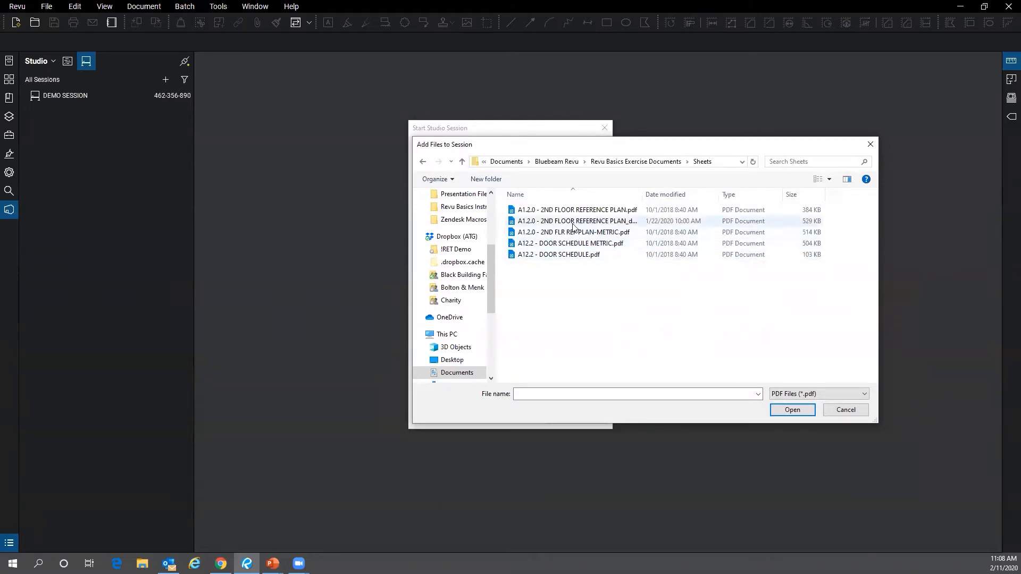
{"action": "left_click_drag", "start_coordinate": [640, 191], "coordinate": [709, 191]}
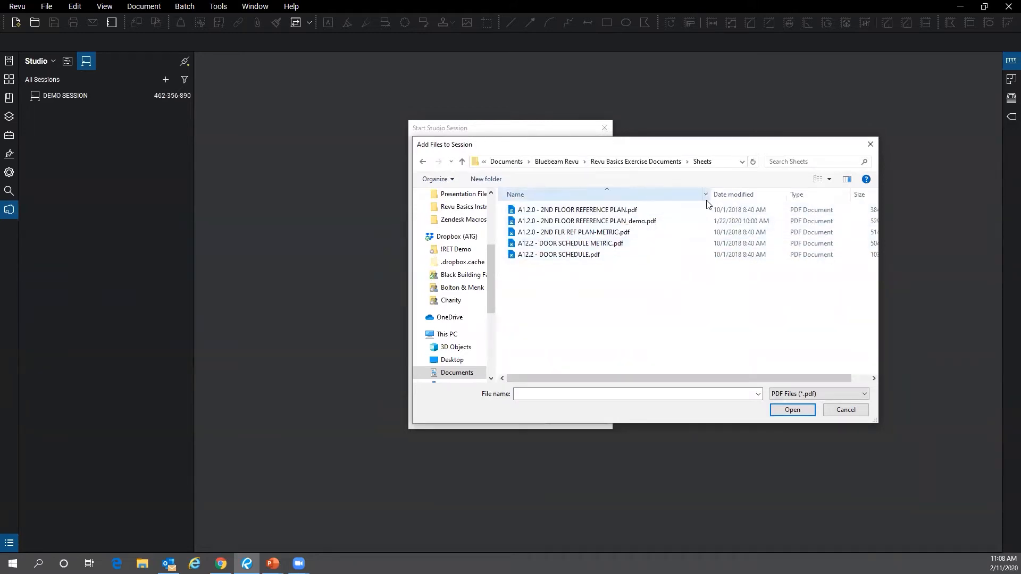
{"action": "left_click", "coordinate": [675, 209]}
{"action": "left_click", "coordinate": [791, 409]}
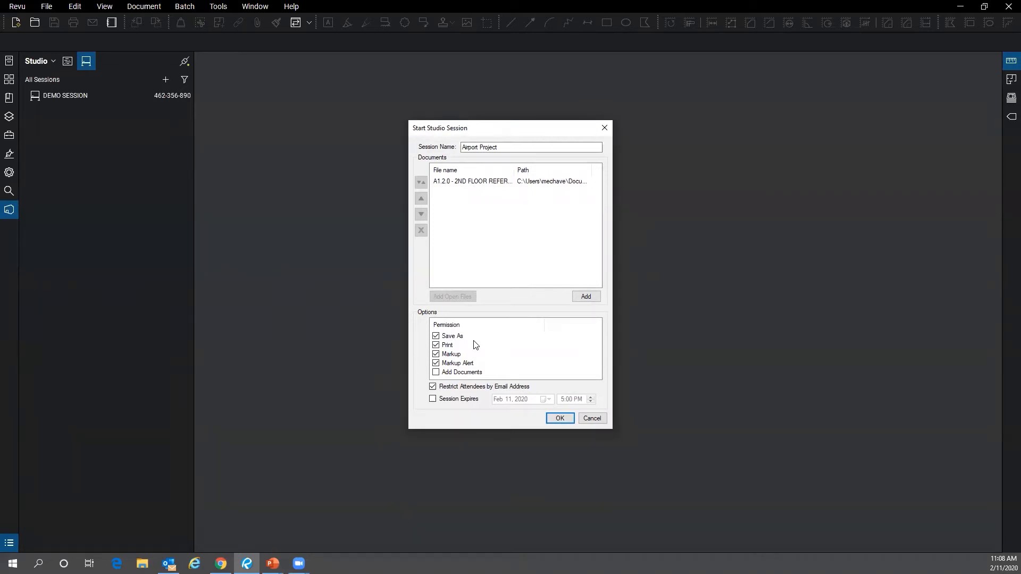
- Turn on Session Expires so the session ends Feb 11, 2020 at 5:00 PM
{"action": "left_click", "coordinate": [449, 403]}
{"action": "left_click", "coordinate": [432, 399]}
{"action": "left_click", "coordinate": [559, 418]}
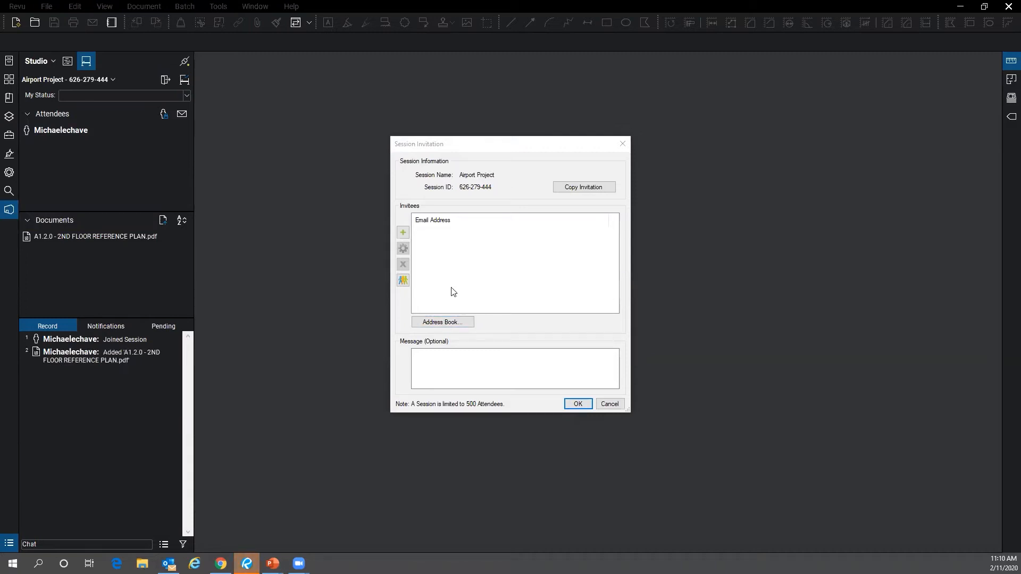
{"action": "left_click", "coordinate": [622, 143]}
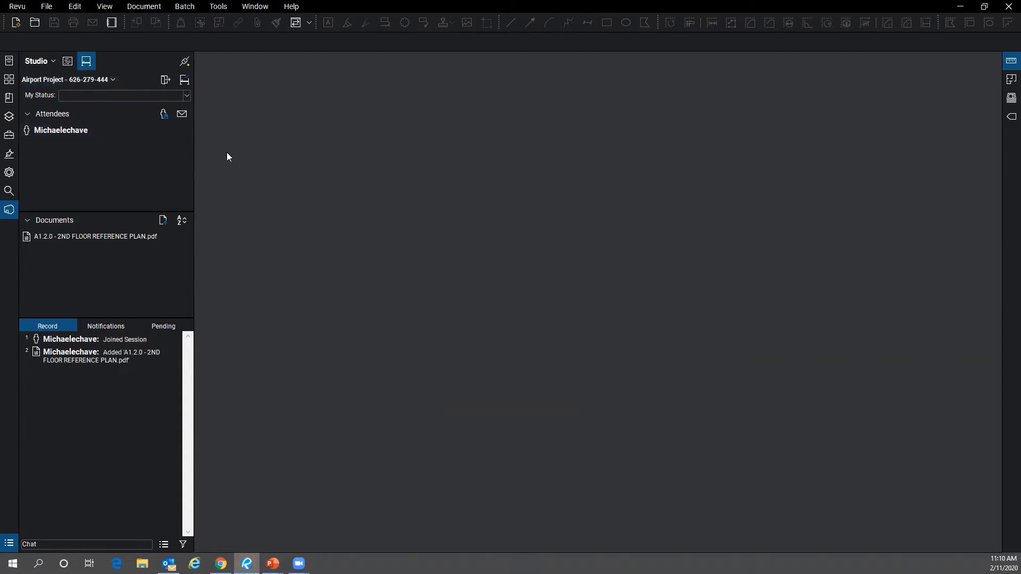
{"action": "left_click", "coordinate": [186, 116]}
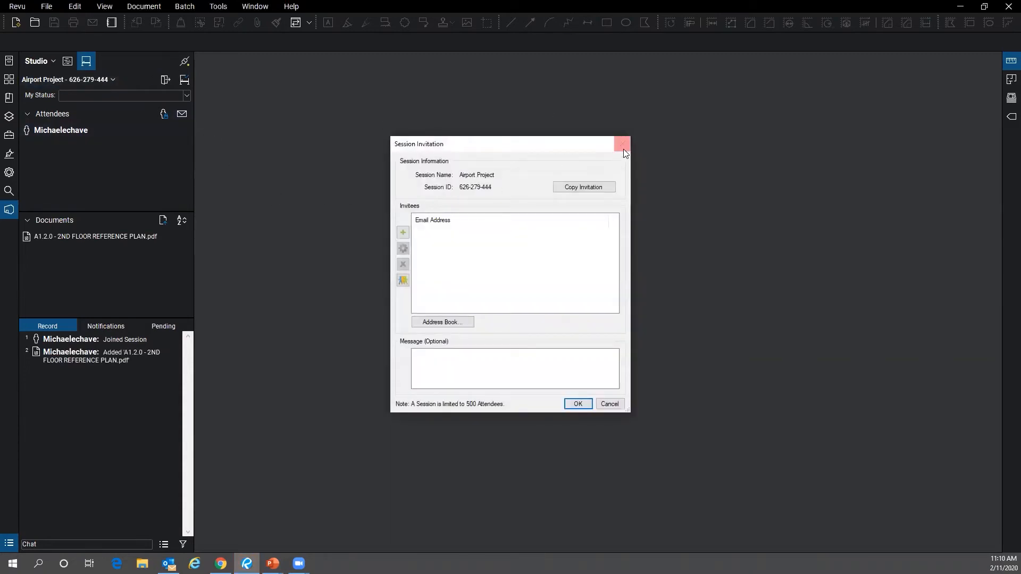
{"action": "left_click", "coordinate": [622, 144]}
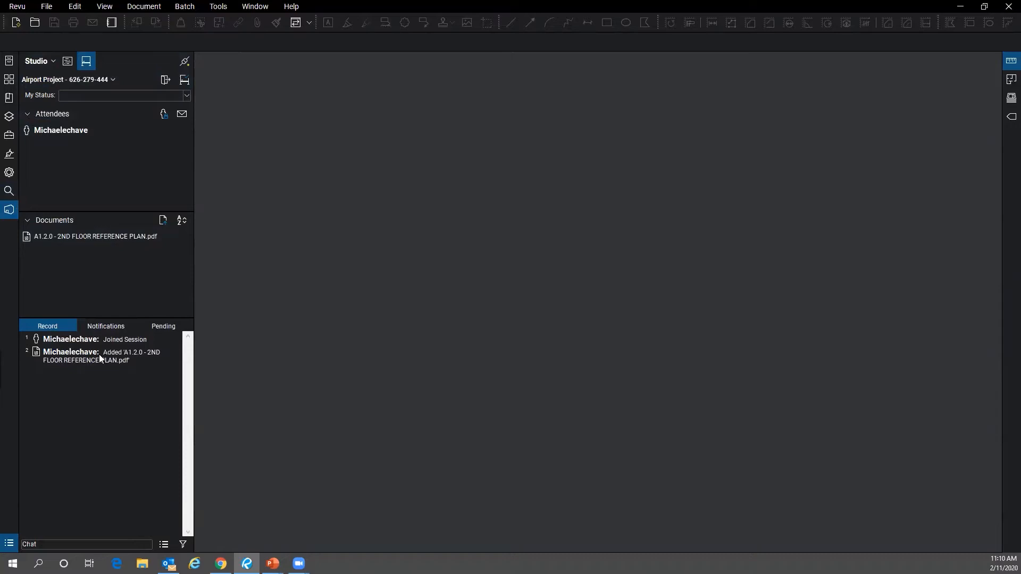
{"action": "left_click", "coordinate": [183, 114]}
{"action": "left_click_drag", "start_coordinate": [432, 142], "coordinate": [330, 137]}
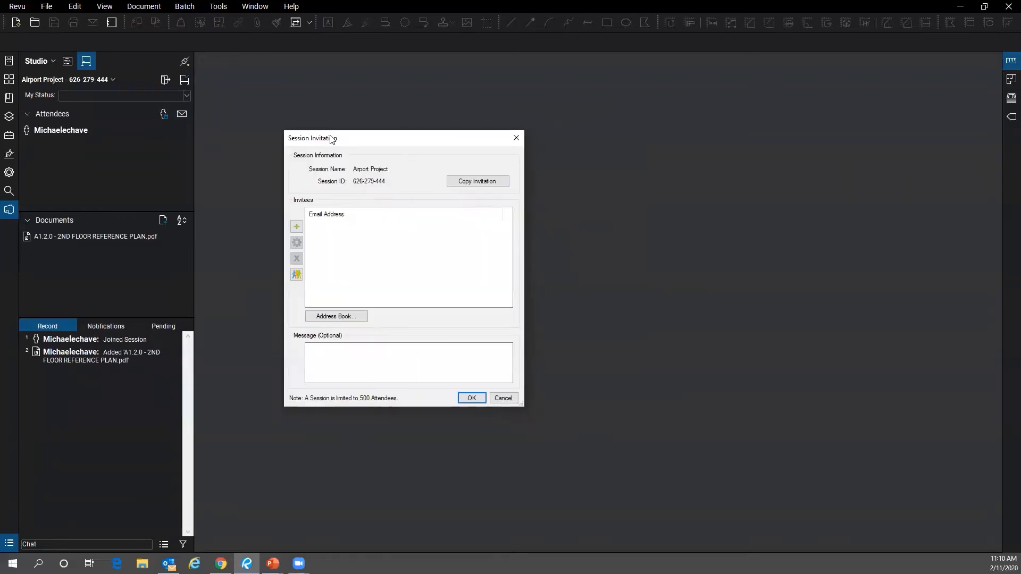
{"action": "left_click", "coordinate": [297, 227]}
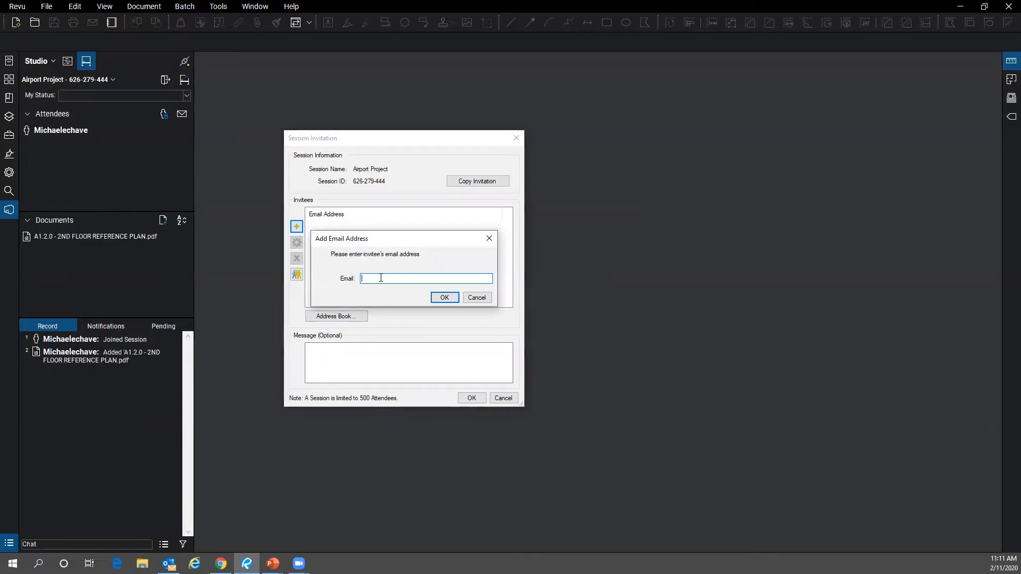
{"action": "left_click", "coordinate": [490, 239]}
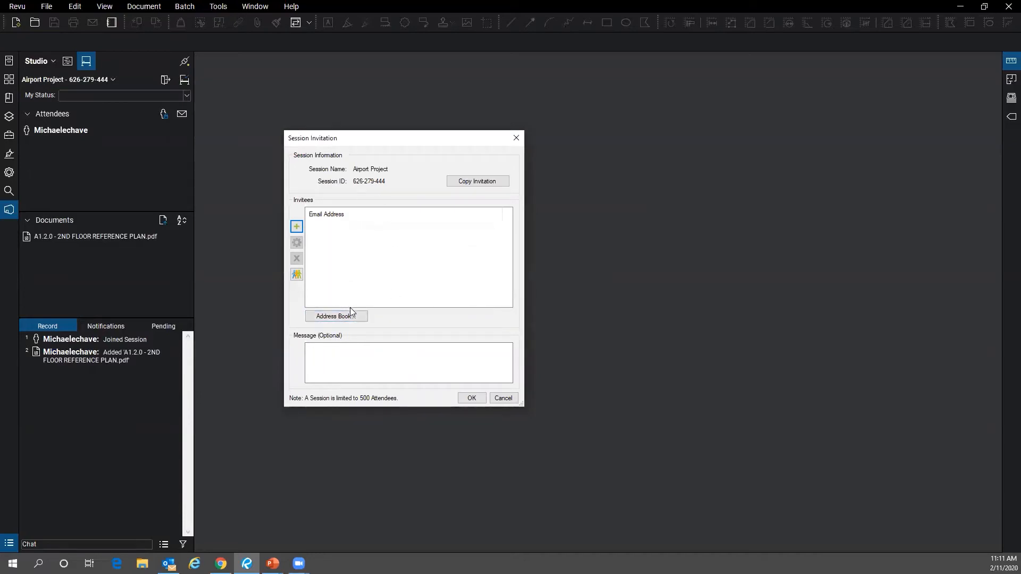
{"action": "left_click", "coordinate": [350, 316]}
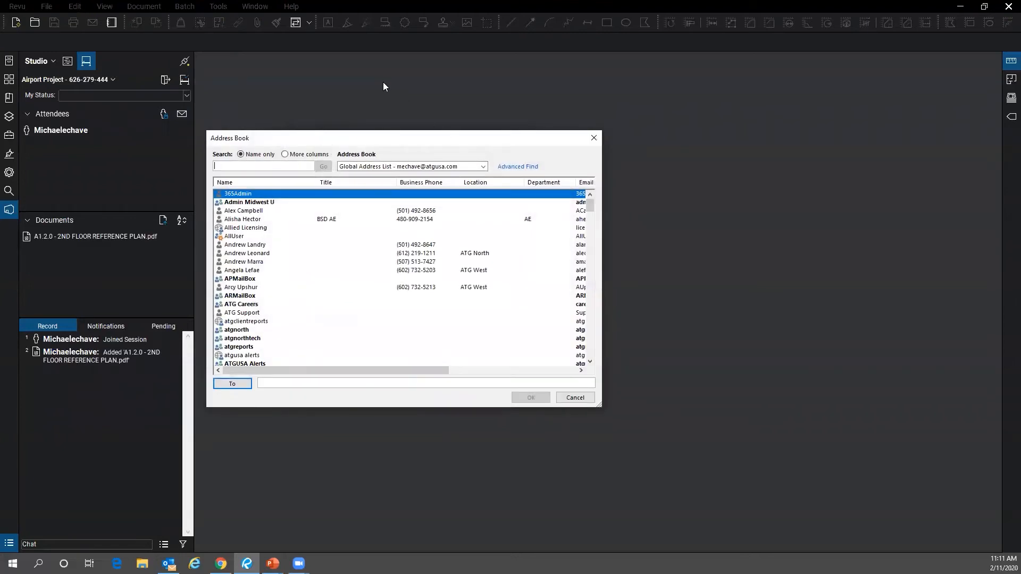
{"action": "scroll", "coordinate": [379, 213], "scroll_direction": "down", "scroll_amount": 10}
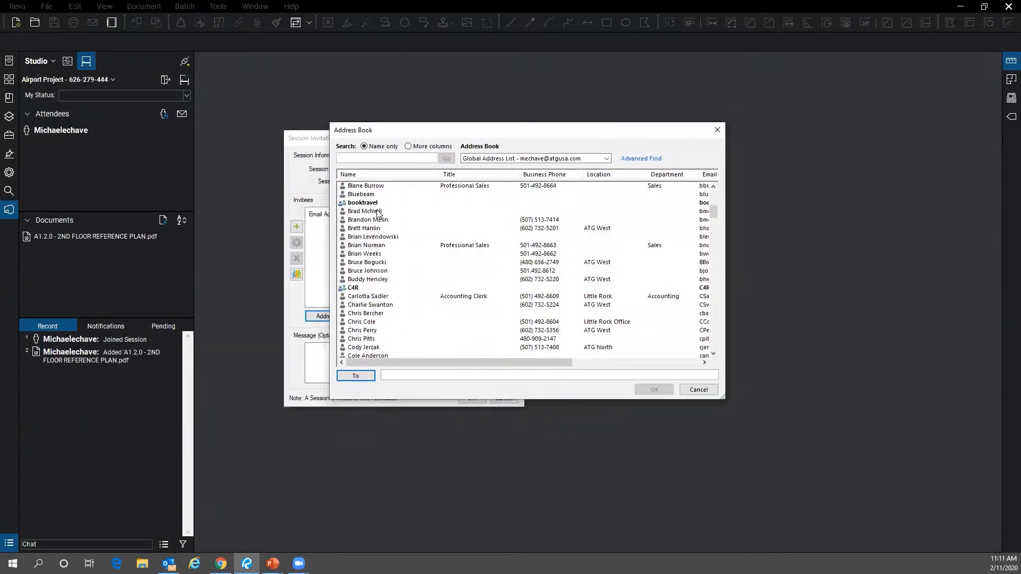
{"action": "scroll", "coordinate": [382, 218], "scroll_direction": "down", "scroll_amount": 4}
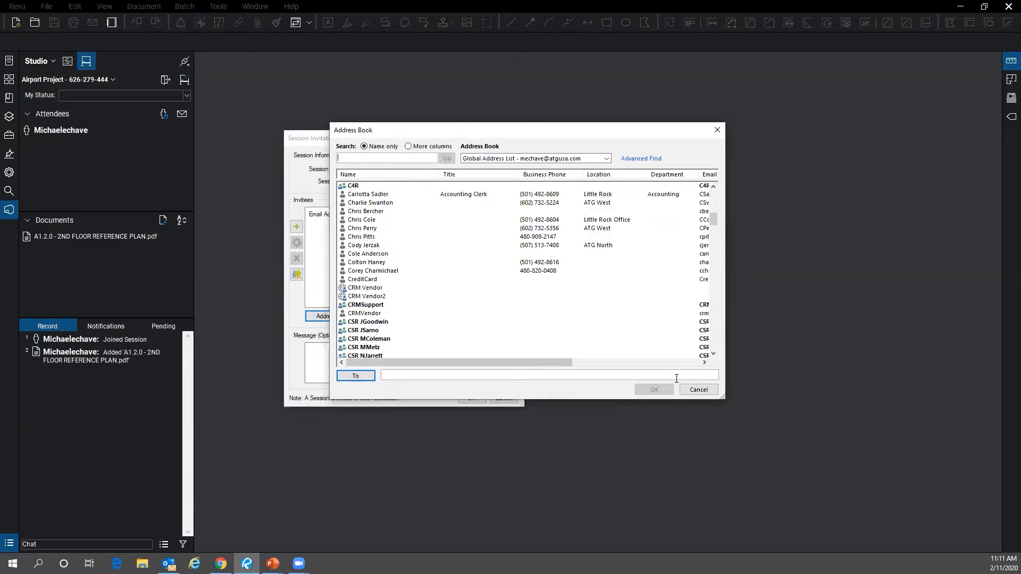
{"action": "left_click", "coordinate": [697, 391]}
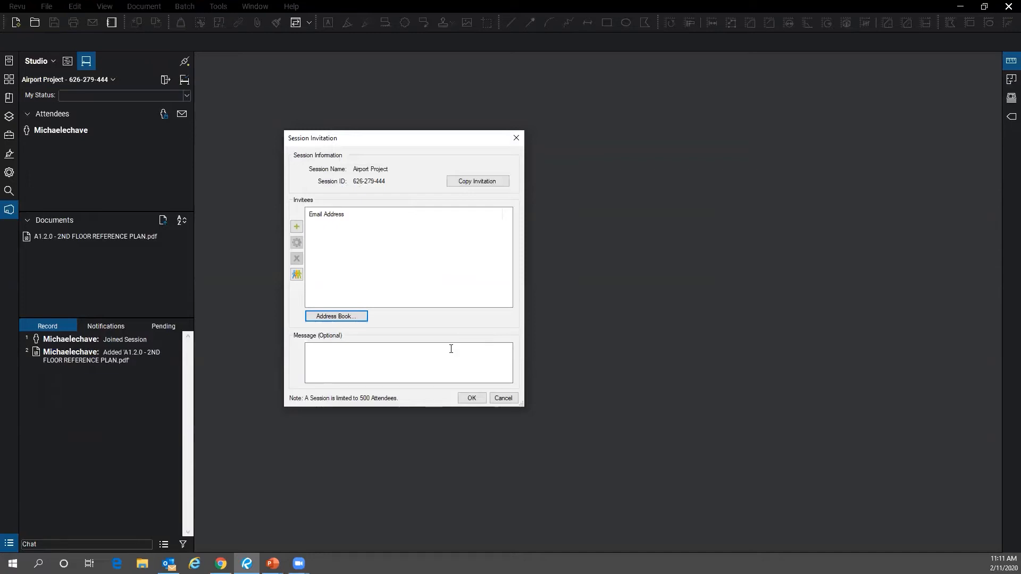
{"action": "left_click_drag", "start_coordinate": [296, 137], "coordinate": [366, 133]}
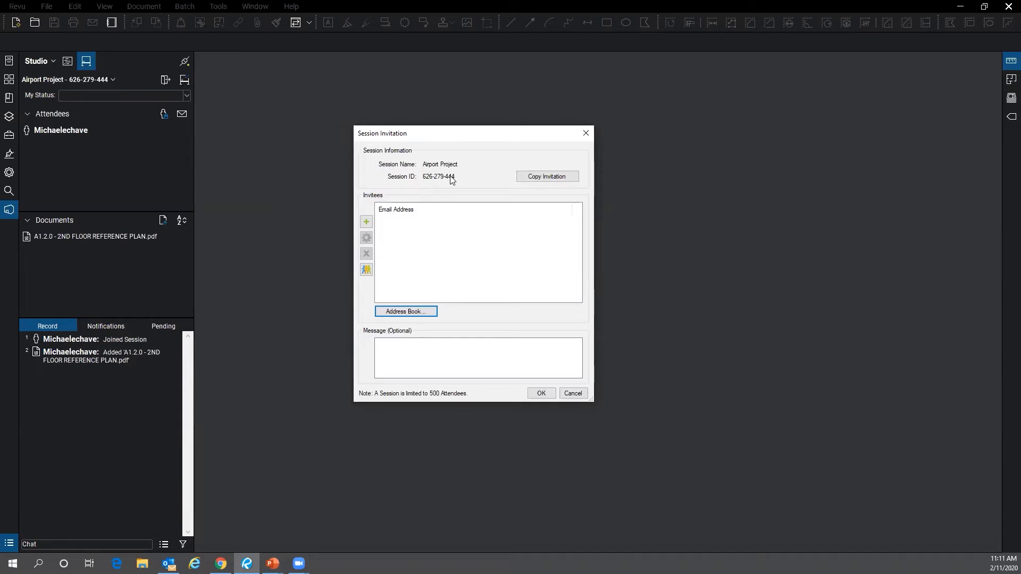
{"action": "left_click", "coordinate": [580, 136]}
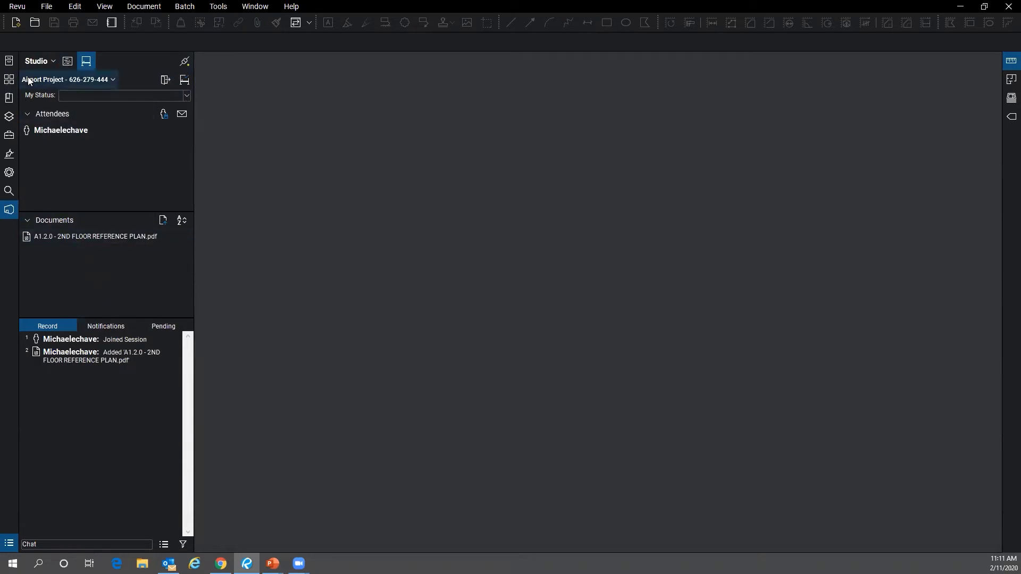
{"action": "left_click", "coordinate": [114, 78]}
{"action": "left_click", "coordinate": [49, 95]}
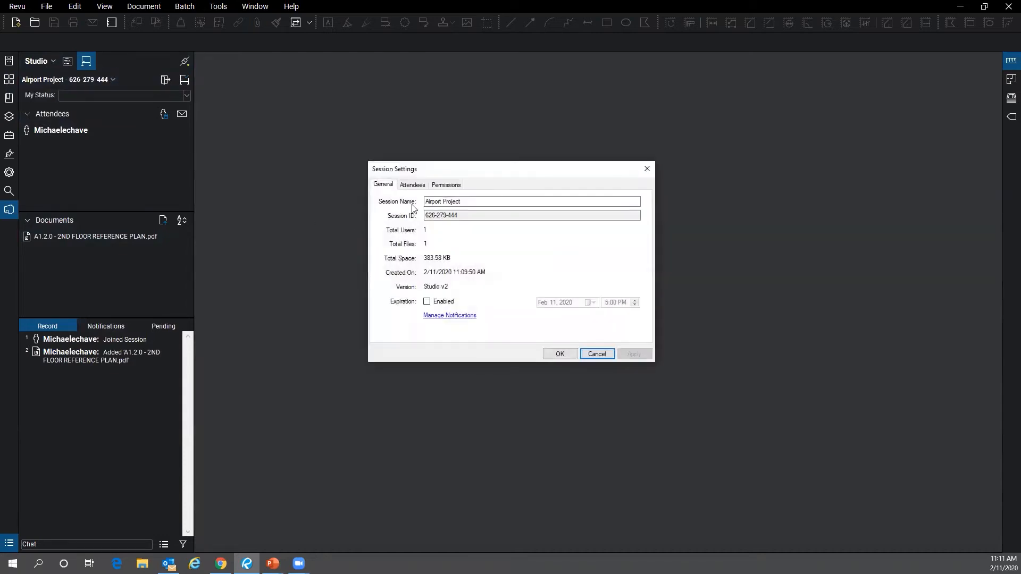
{"action": "left_click", "coordinate": [649, 167]}
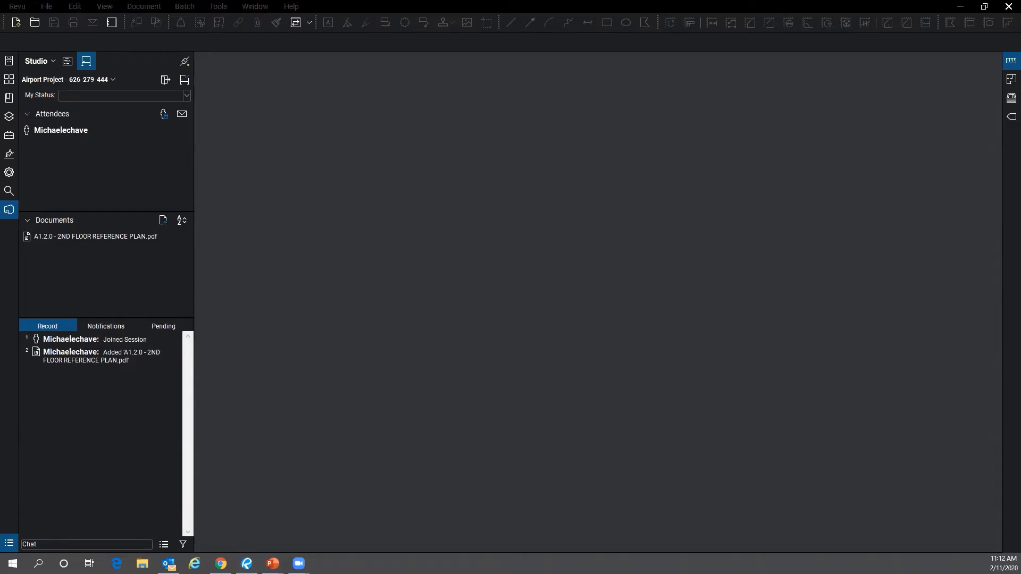
- Switch to the PowerPoint slide show and advance past the 'Demo in Revu' slide
{"action": "key", "text": "alt+Tab"}
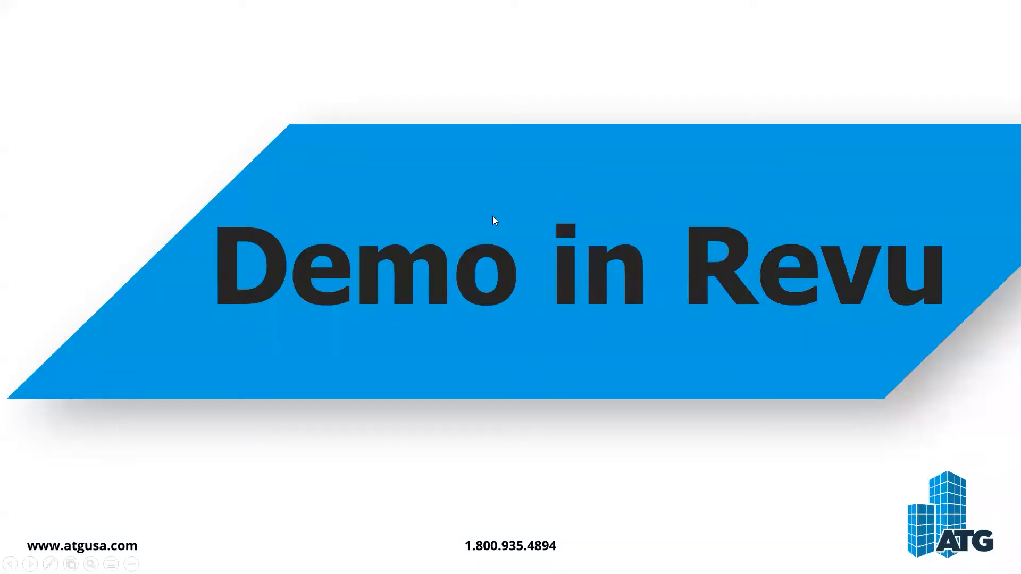
{"action": "left_click", "coordinate": [492, 216]}
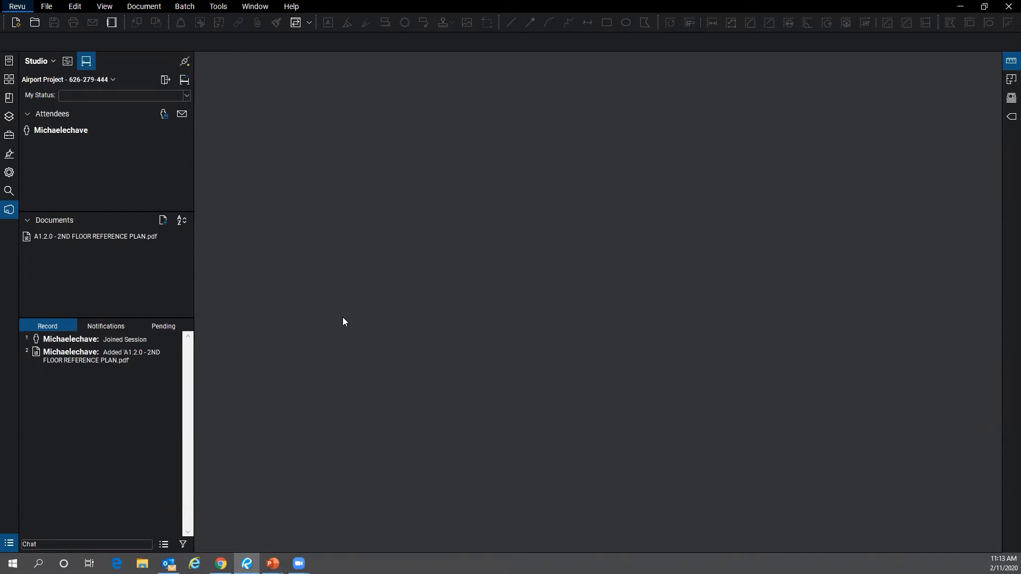
- Open the A1.2.0 2ND FLOOR REFERENCE PLAN drawing and review the session invitation window
{"action": "double_click", "coordinate": [87, 237]}
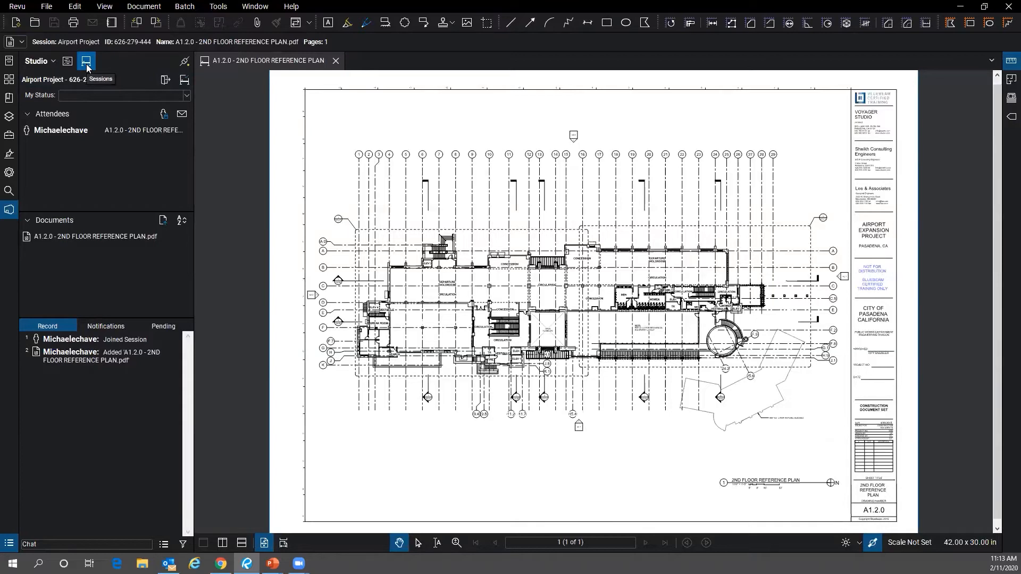
{"action": "left_click", "coordinate": [182, 114]}
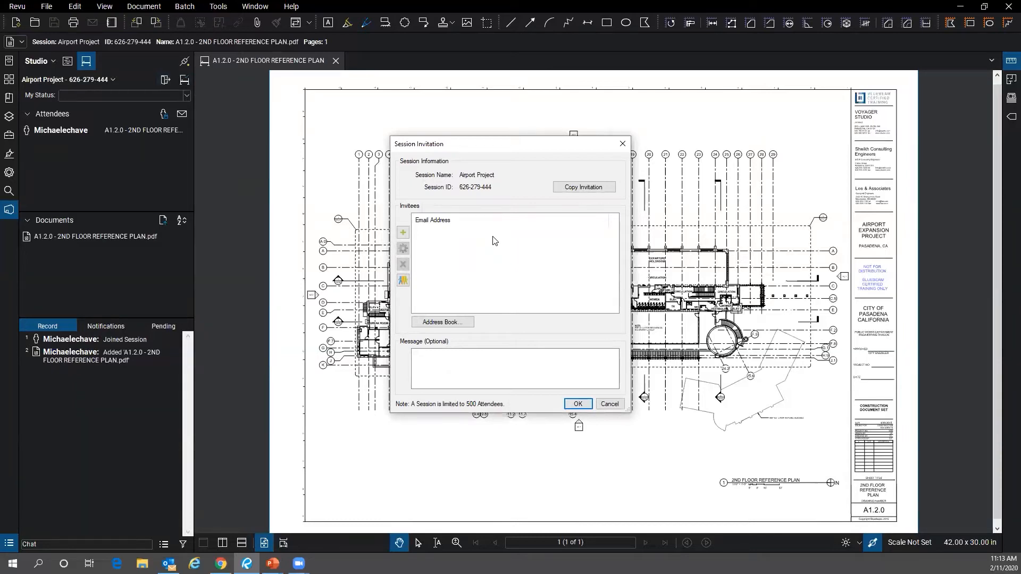
{"action": "left_click", "coordinate": [622, 143]}
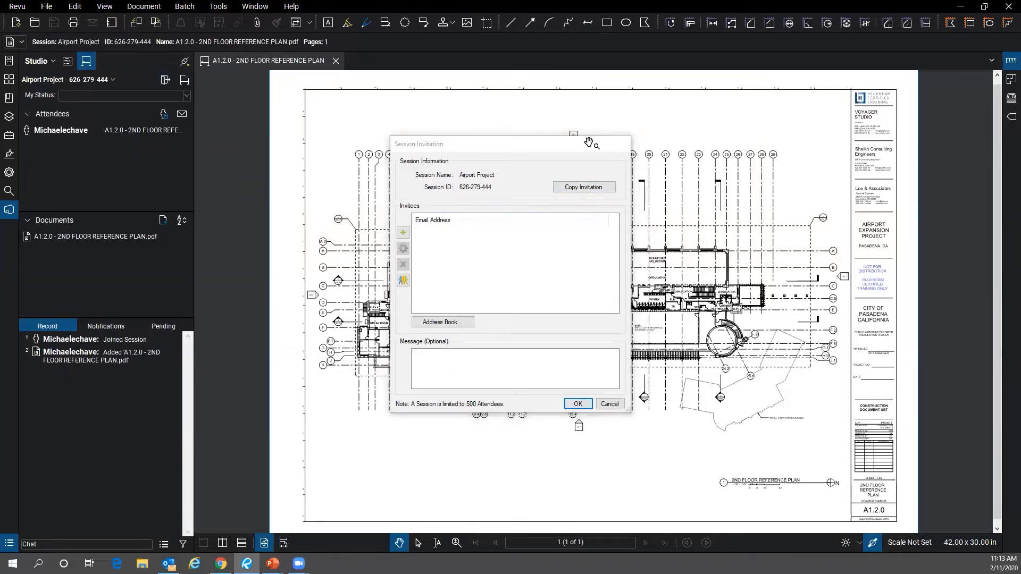
- Check the Finish Session options without ending it, then leave the Airport Project session
{"action": "left_click", "coordinate": [183, 81]}
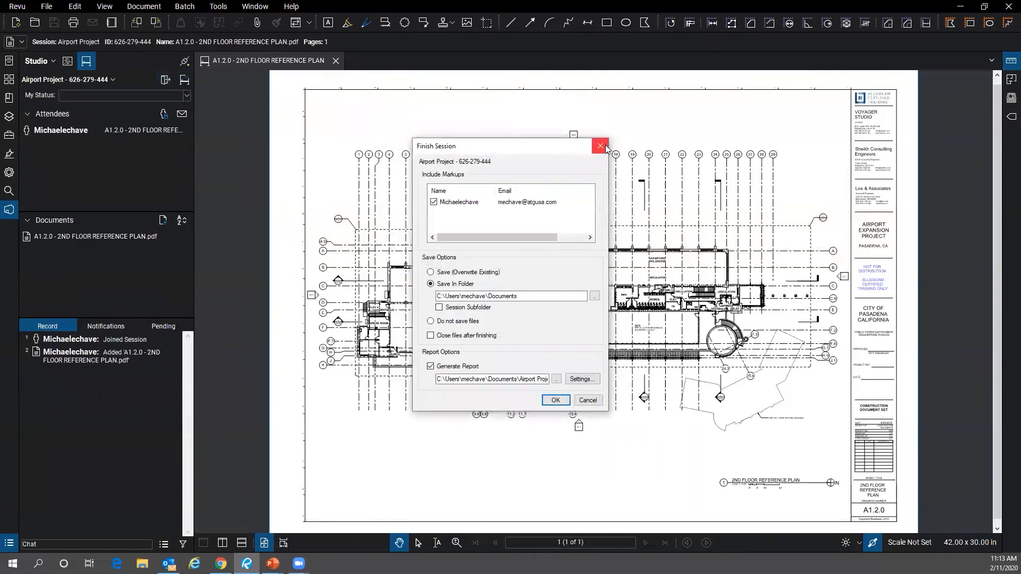
{"action": "left_click", "coordinate": [600, 146]}
{"action": "left_click", "coordinate": [165, 80]}
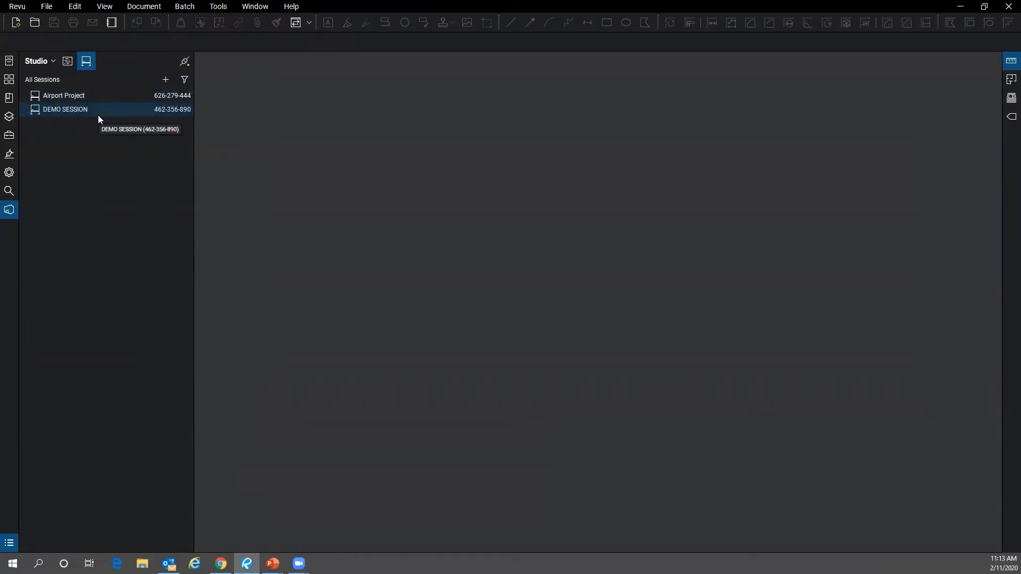
- Join DEMO SESSION from the All Sessions list
{"action": "double_click", "coordinate": [99, 115]}
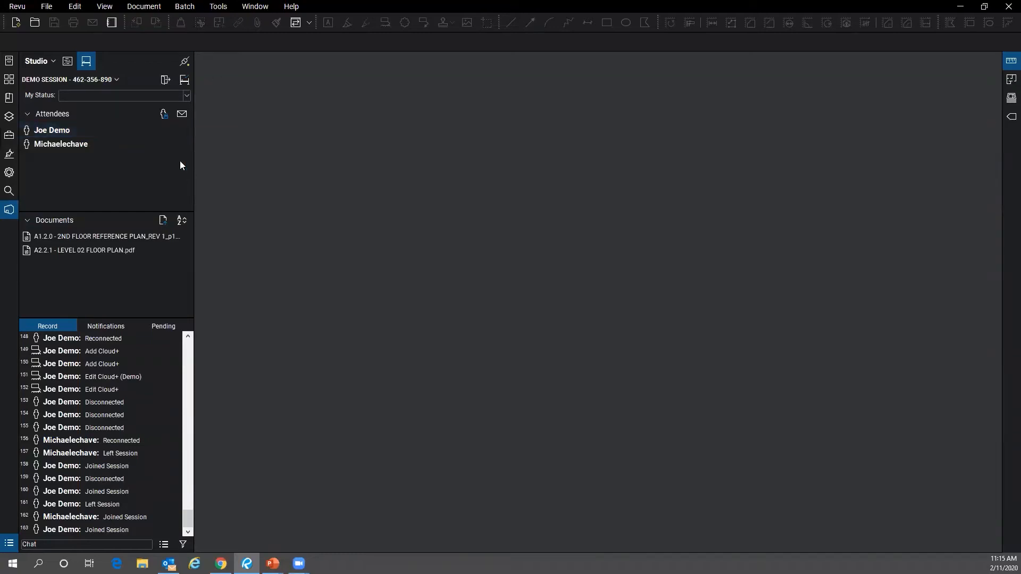
{"action": "mouse_move", "coordinate": [83, 126]}
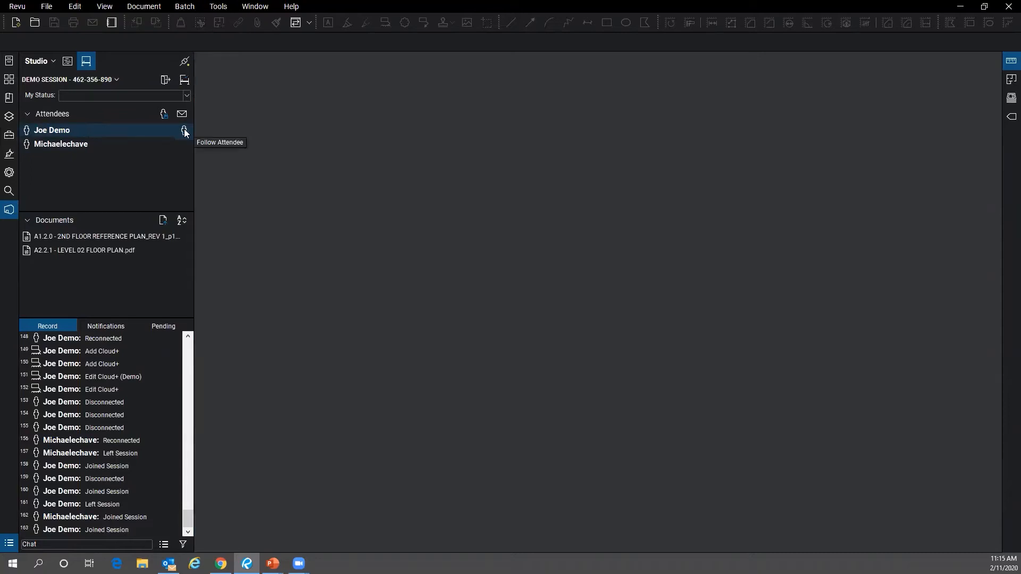
{"action": "double_click", "coordinate": [119, 237]}
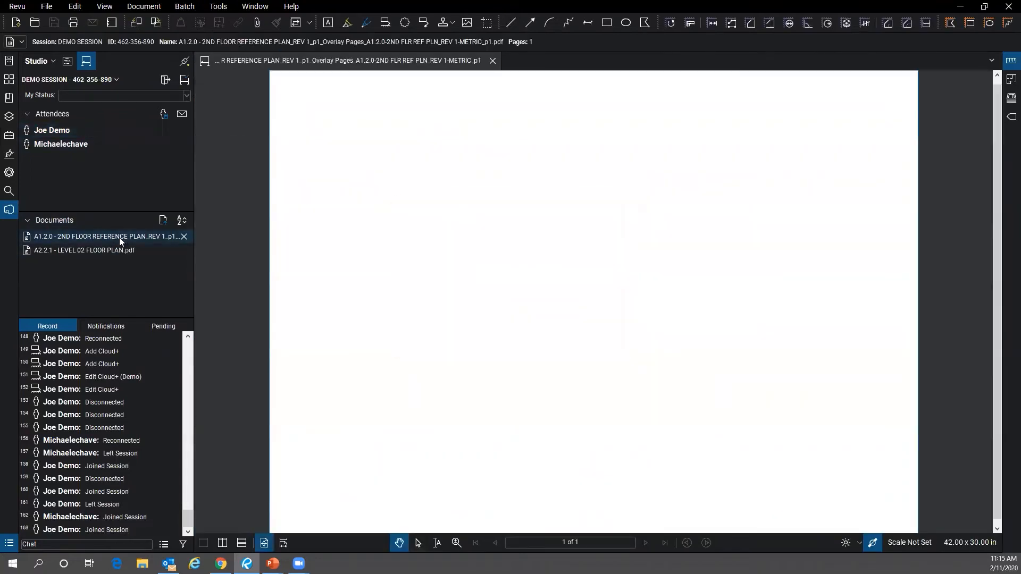
{"action": "scroll", "coordinate": [593, 282], "scroll_direction": "up", "scroll_amount": 5}
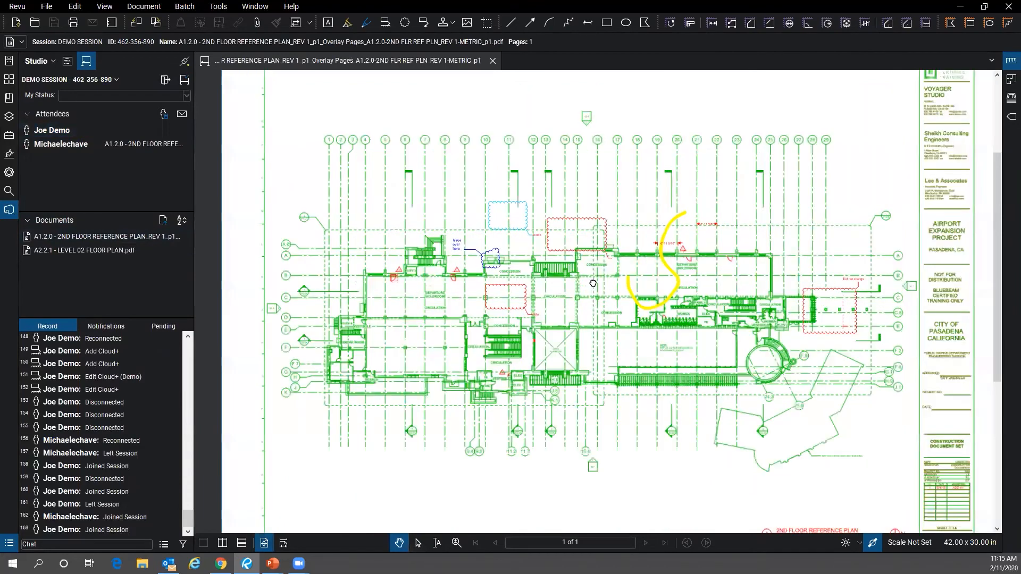
{"action": "scroll", "coordinate": [594, 283], "scroll_direction": "down", "scroll_amount": 2}
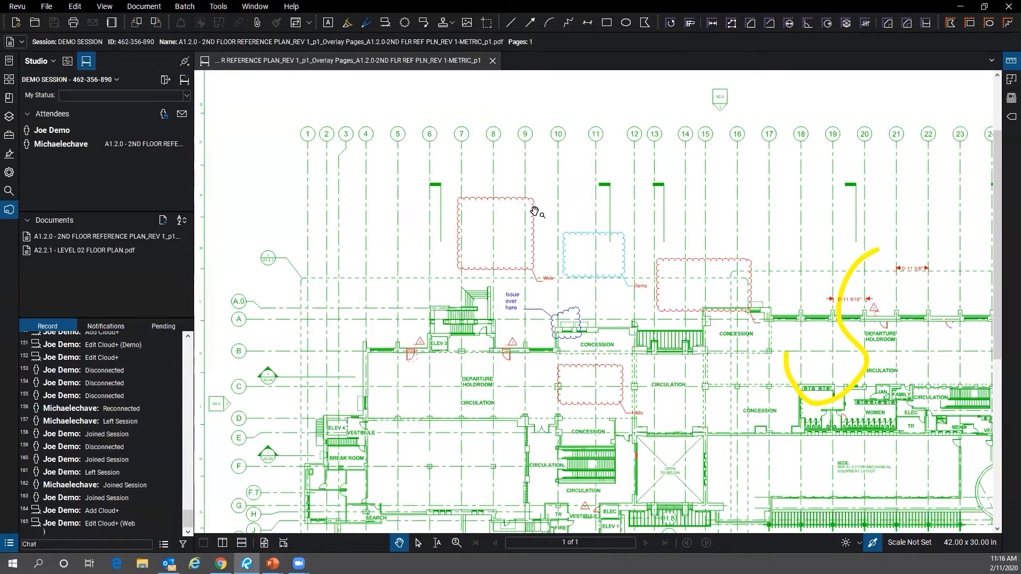
{"action": "left_click", "coordinate": [110, 326]}
{"action": "left_click", "coordinate": [163, 326]}
{"action": "left_click", "coordinate": [54, 325]}
- Select the Web cloud markup and change it and its label from red to blue in Properties
{"action": "scroll", "coordinate": [484, 258], "scroll_direction": "up", "scroll_amount": 3}
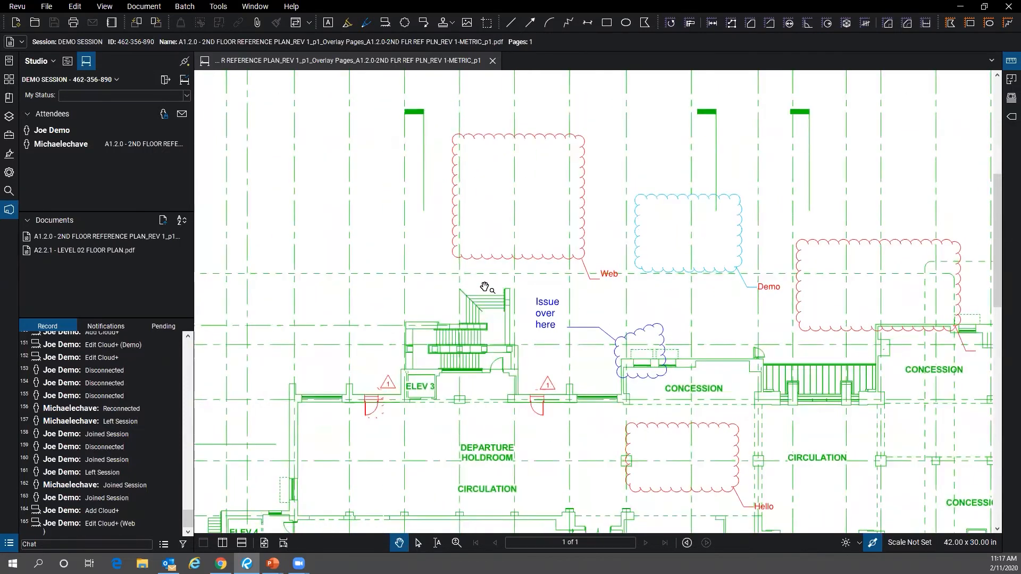
{"action": "left_click", "coordinate": [489, 258]}
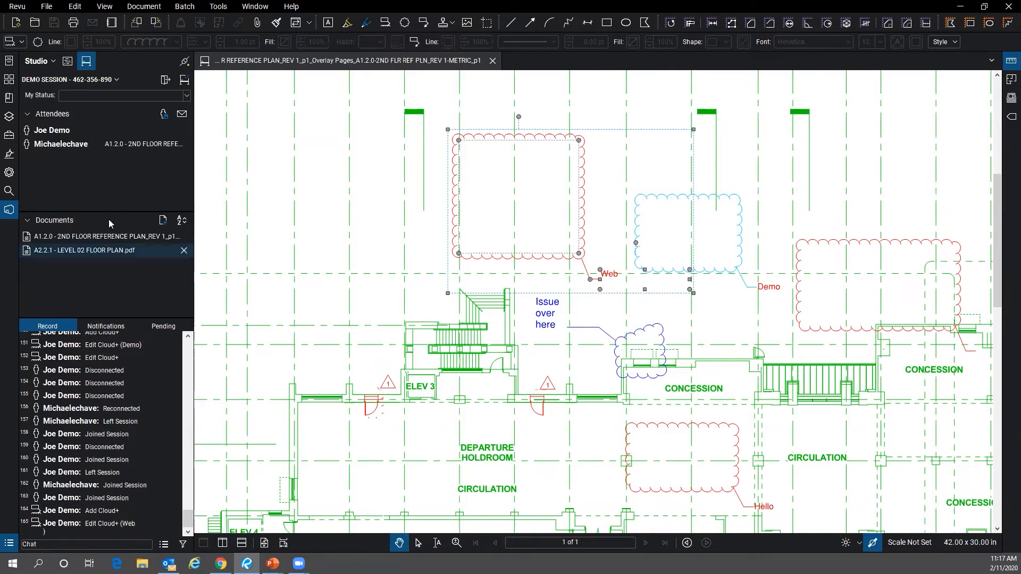
{"action": "left_click", "coordinate": [9, 172]}
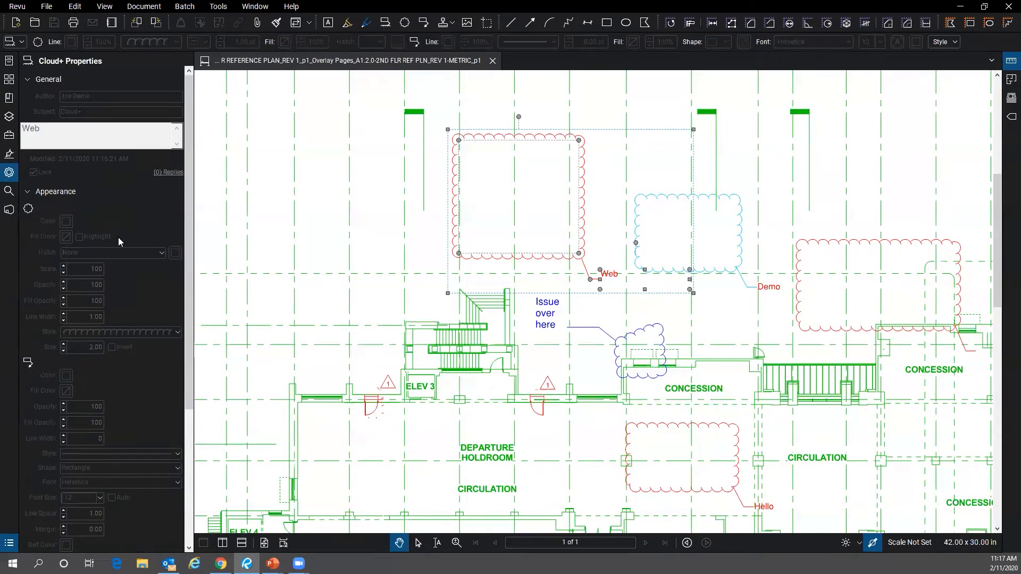
{"action": "scroll", "coordinate": [105, 492], "scroll_direction": "down", "scroll_amount": 4}
{"action": "scroll", "coordinate": [100, 514], "scroll_direction": "up", "scroll_amount": 4}
{"action": "left_click", "coordinate": [375, 217]}
{"action": "left_click", "coordinate": [453, 212]}
{"action": "left_click", "coordinate": [9, 209]}
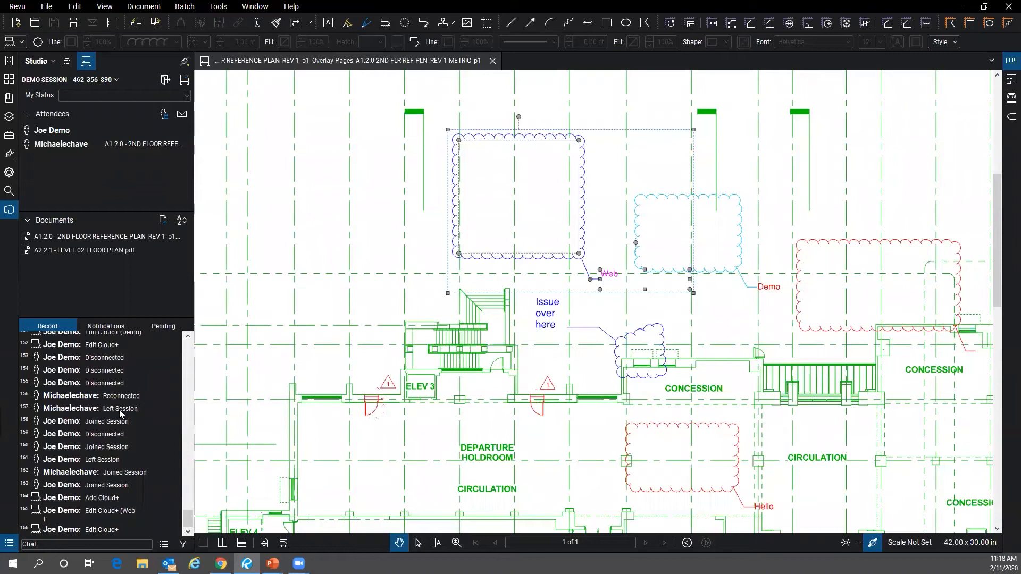
- Select the Add Cloud+ entry in the session record to locate that cloud, then show the Markups List
{"action": "scroll", "coordinate": [107, 388], "scroll_direction": "up", "scroll_amount": 4}
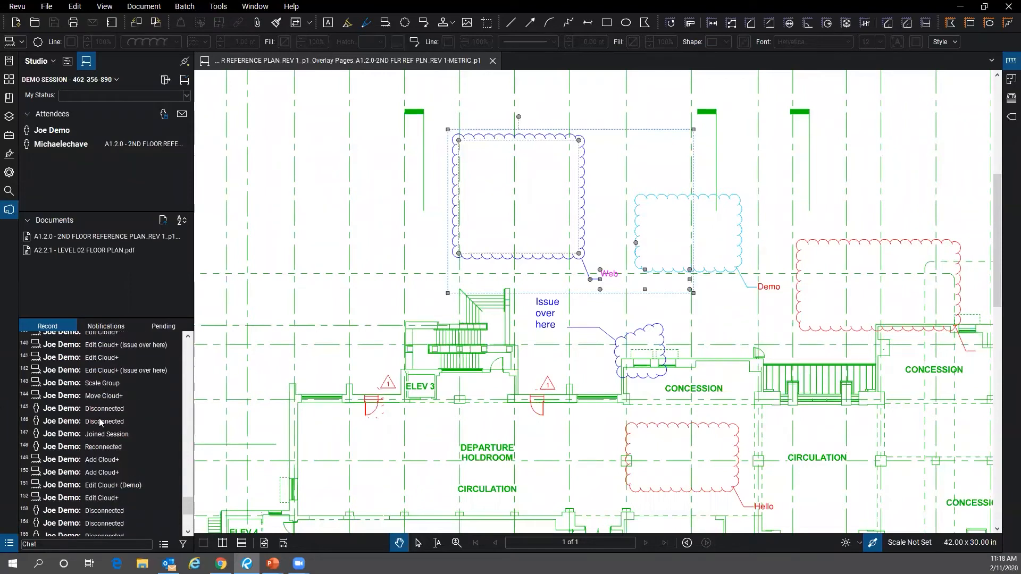
{"action": "left_click", "coordinate": [100, 435]}
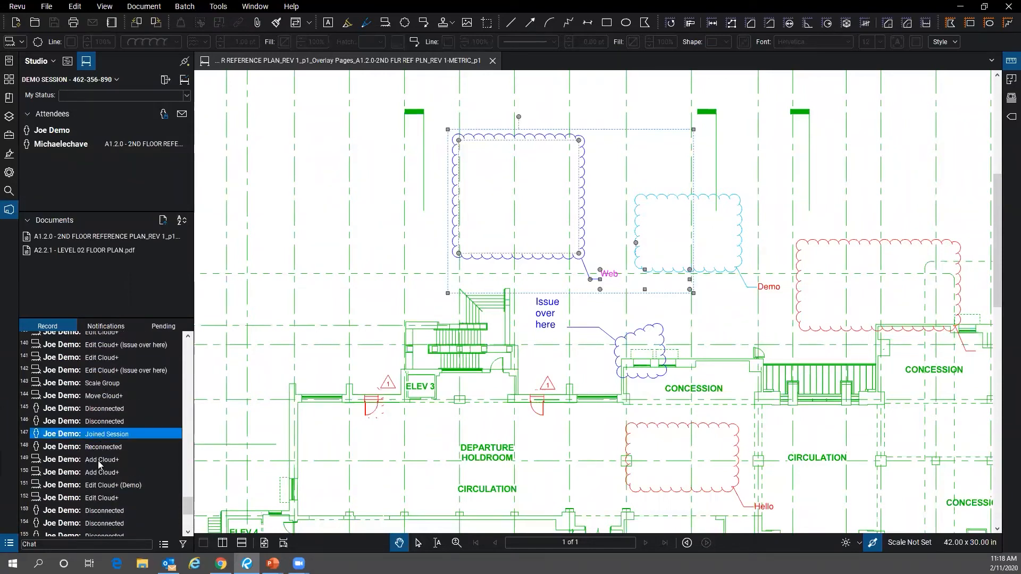
{"action": "left_click", "coordinate": [98, 460]}
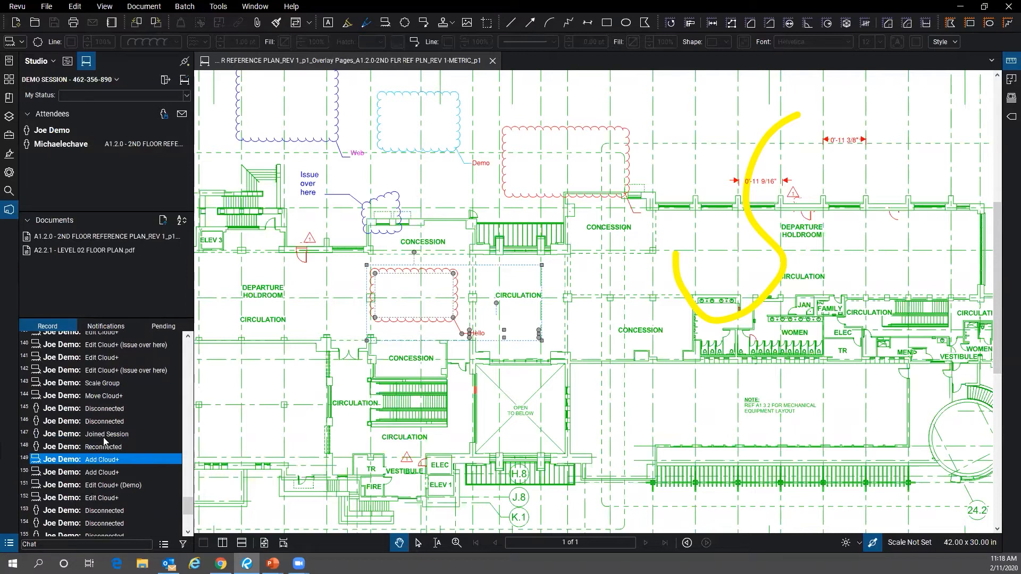
{"action": "scroll", "coordinate": [106, 436], "scroll_direction": "down", "scroll_amount": 2}
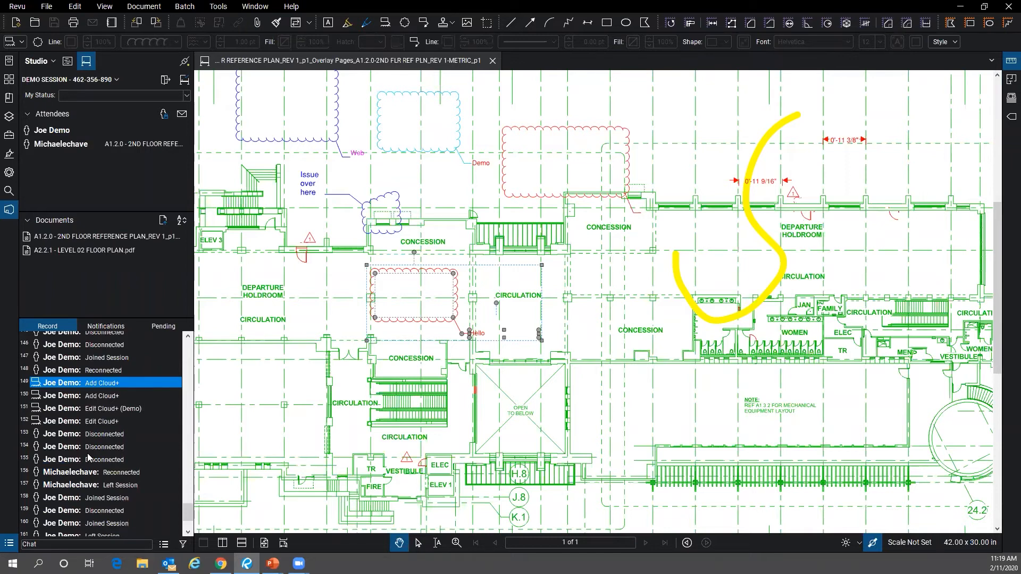
{"action": "left_click", "coordinate": [9, 543]}
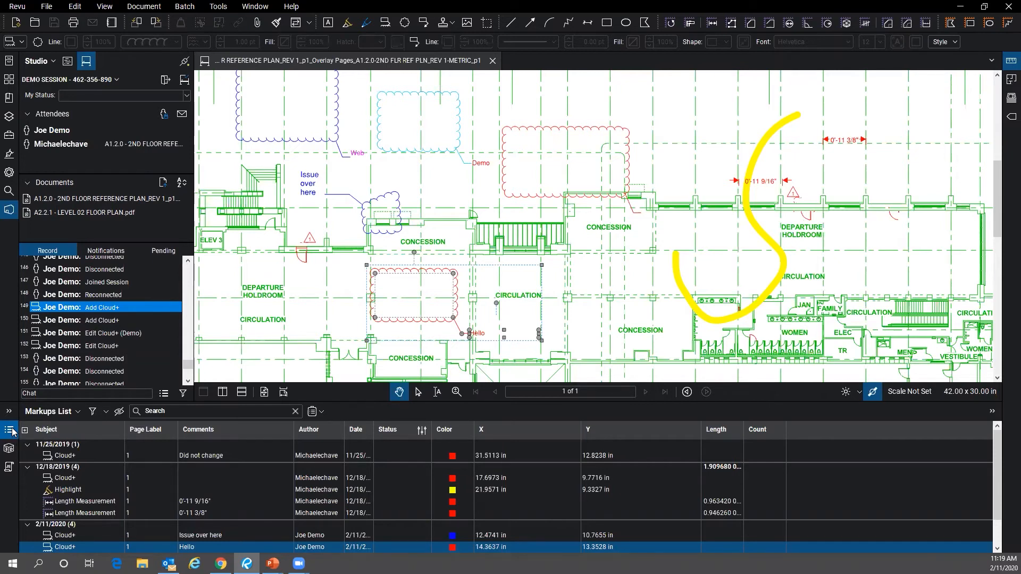
- Collapse all date groups, expand 2/11/2020, and locate its Web, Demo and Hello clouds on the plan
{"action": "scroll", "coordinate": [133, 480], "scroll_direction": "down", "scroll_amount": 1}
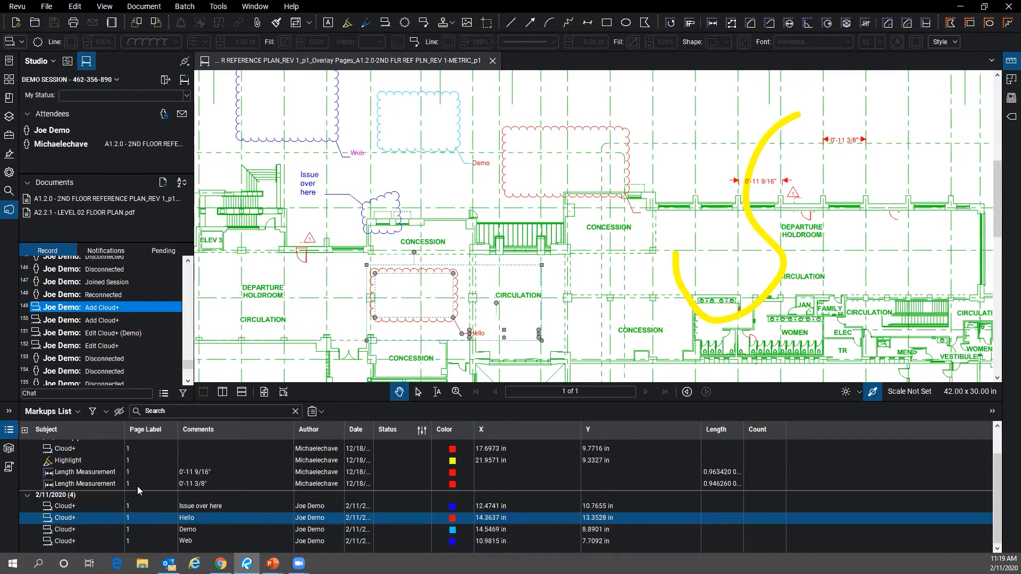
{"action": "left_click", "coordinate": [25, 430]}
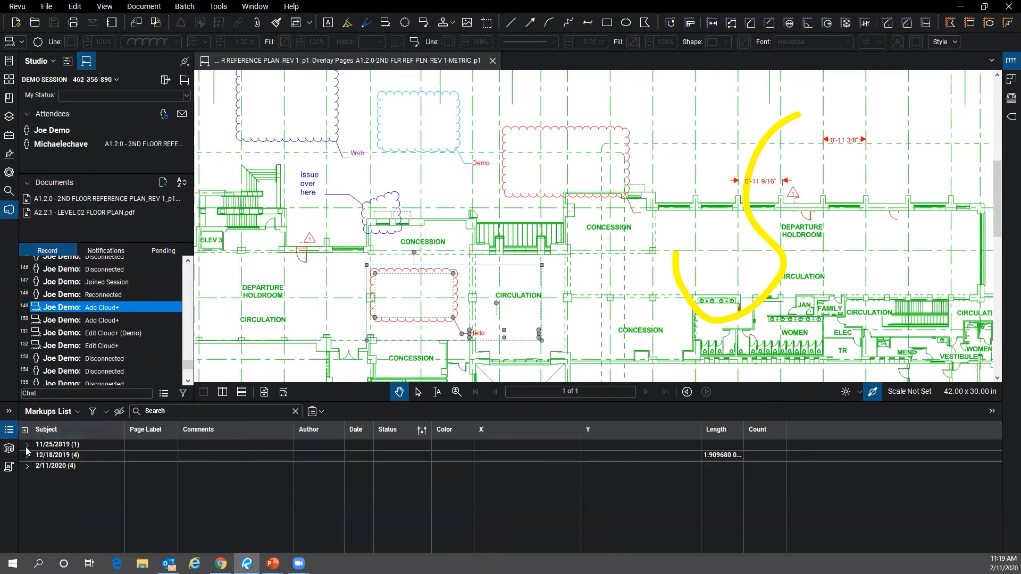
{"action": "left_click", "coordinate": [27, 465]}
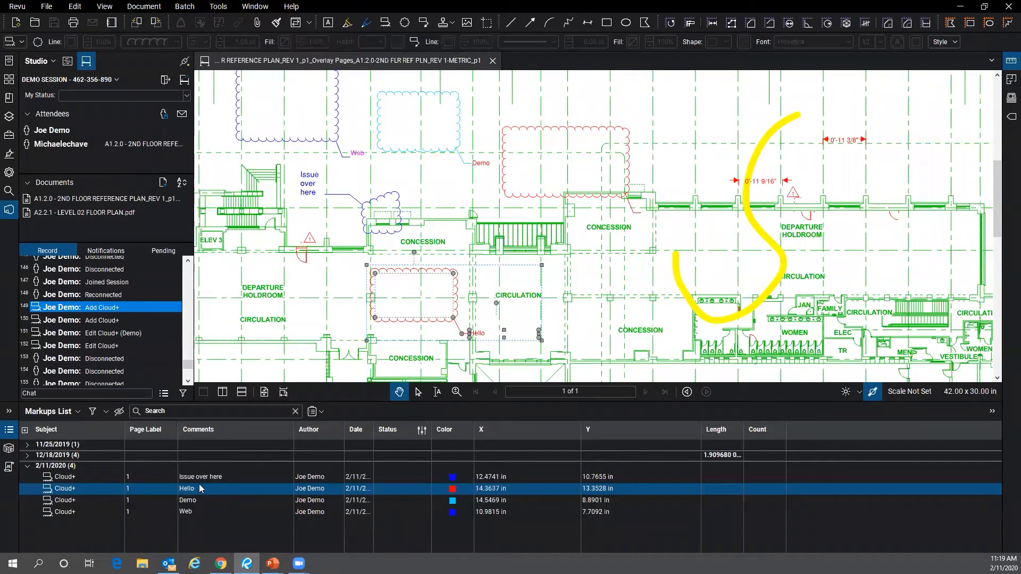
{"action": "left_click", "coordinate": [202, 509]}
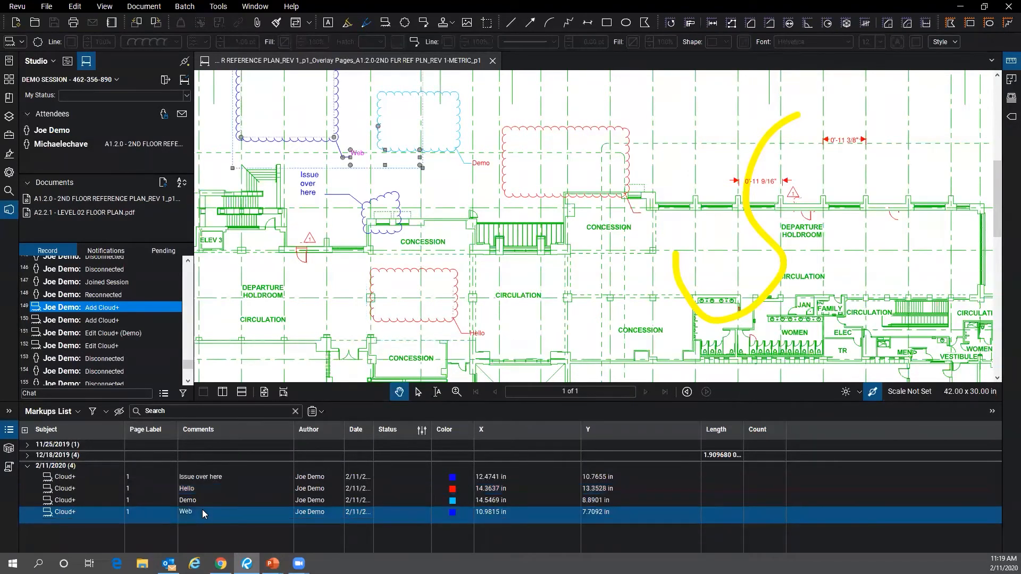
{"action": "left_click", "coordinate": [209, 501]}
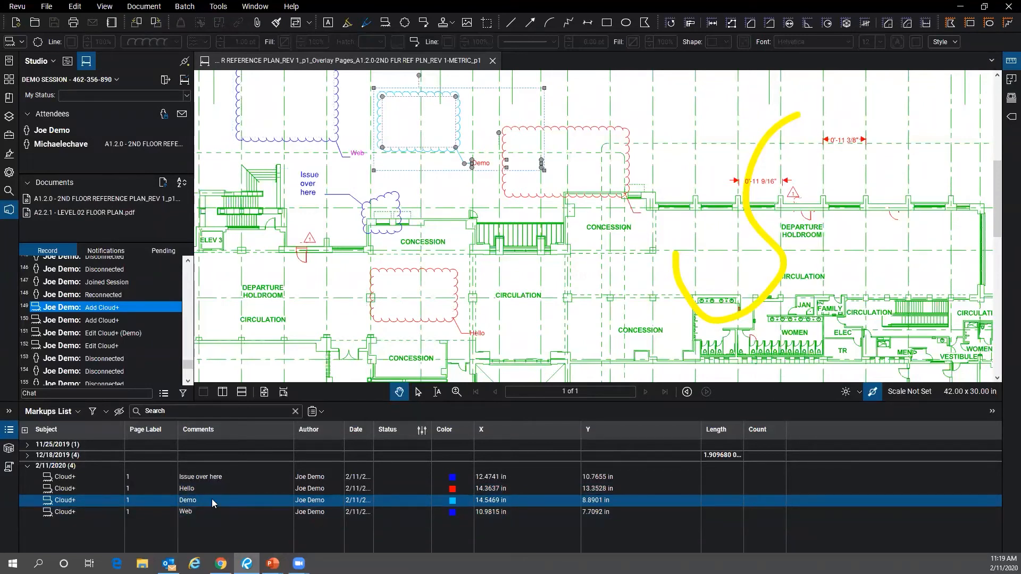
{"action": "left_click", "coordinate": [214, 489]}
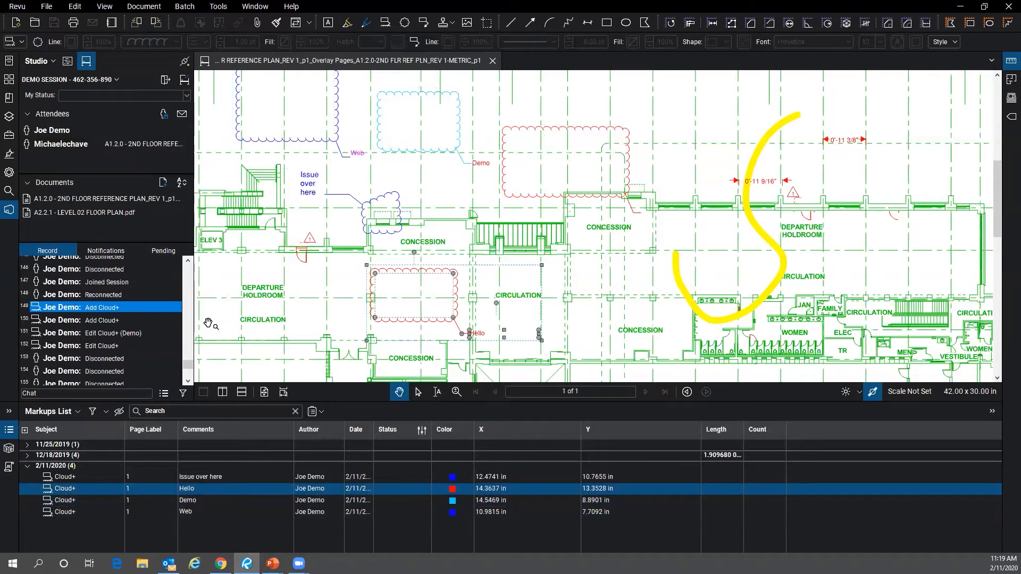
- Send a Studio chat message to the other attendee asking them to check grids A and B
{"action": "left_click", "coordinate": [136, 393]}
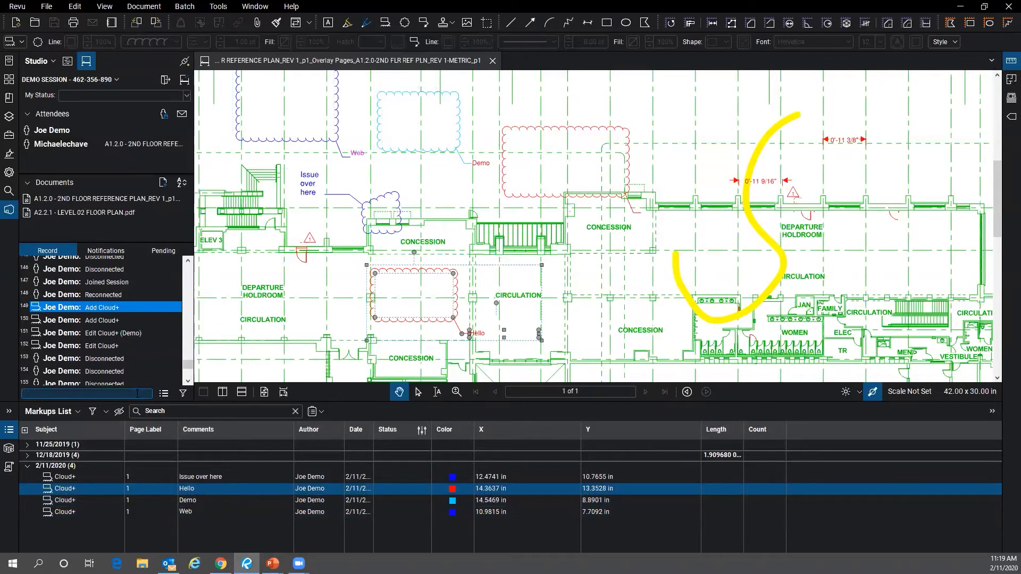
{"action": "type", "text": "Door"}
{"action": "key", "text": "BackSpace"}
{"action": "key", "text": "BackSpace"}
{"action": "key", "text": "BackSpace"}
{"action": "key", "text": "BackSpace"}
{"action": "type", "text": "Joe chet grid a and b"}
{"action": "key", "text": "Return"}
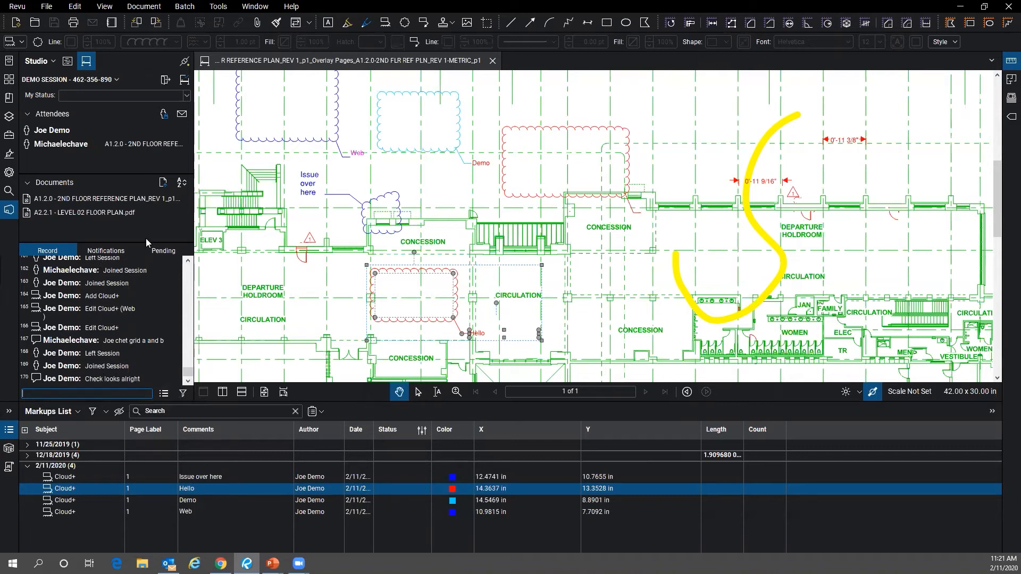
- Go offline, draw a Cloud+ callout reading 'Test' over the central stair area, and view pending changes
{"action": "left_click", "coordinate": [185, 62]}
{"action": "left_click", "coordinate": [549, 302]}
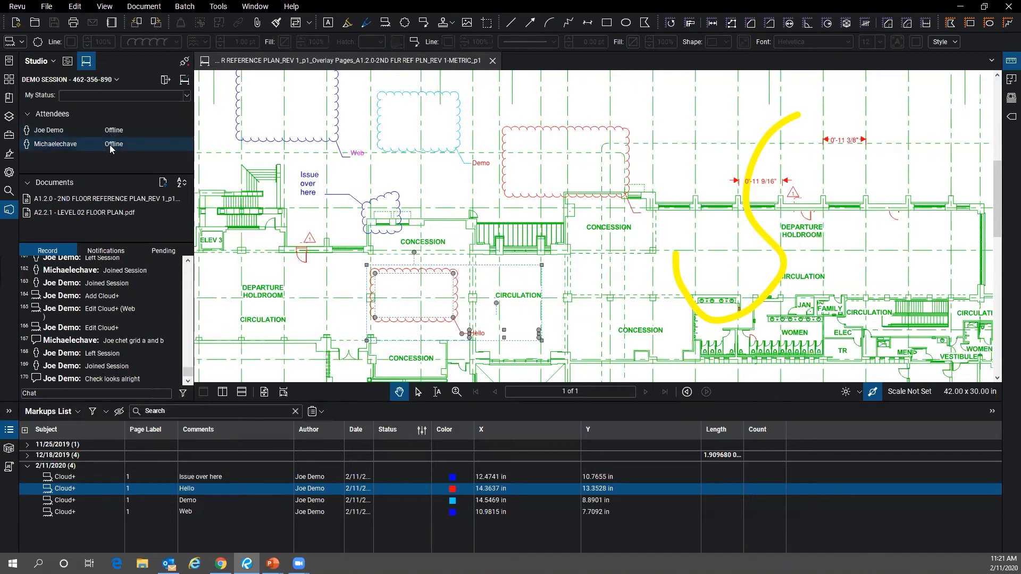
{"action": "left_click", "coordinate": [385, 23]}
{"action": "left_click_drag", "start_coordinate": [432, 172], "coordinate": [570, 285]}
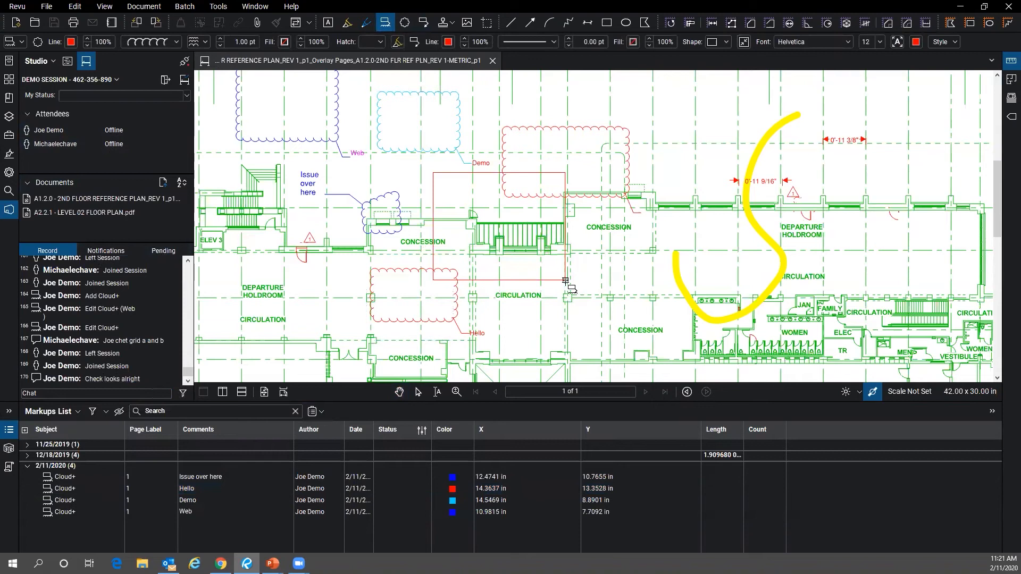
{"action": "left_click", "coordinate": [674, 117]}
{"action": "type", "text": "Test"}
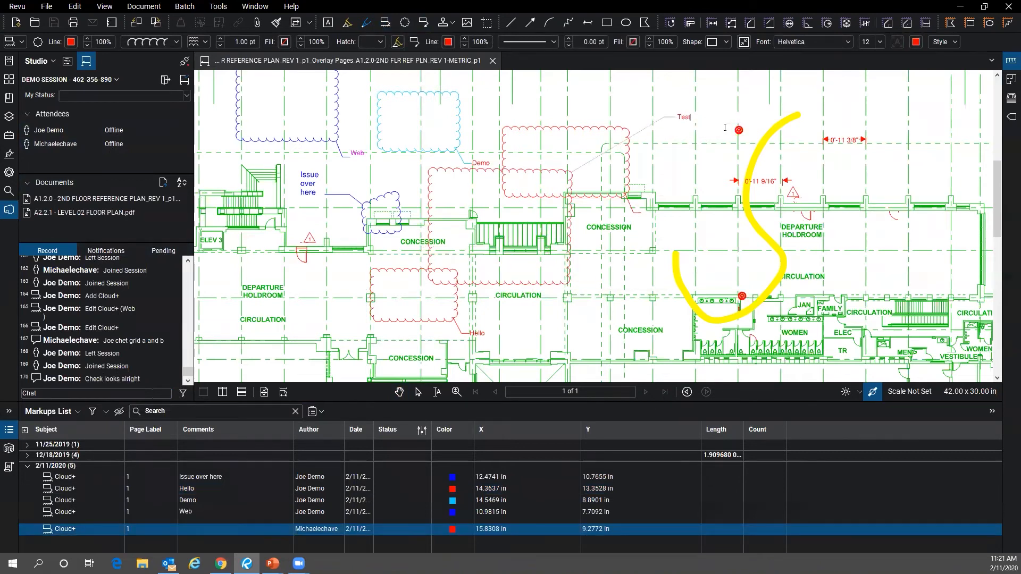
{"action": "left_click", "coordinate": [707, 165]}
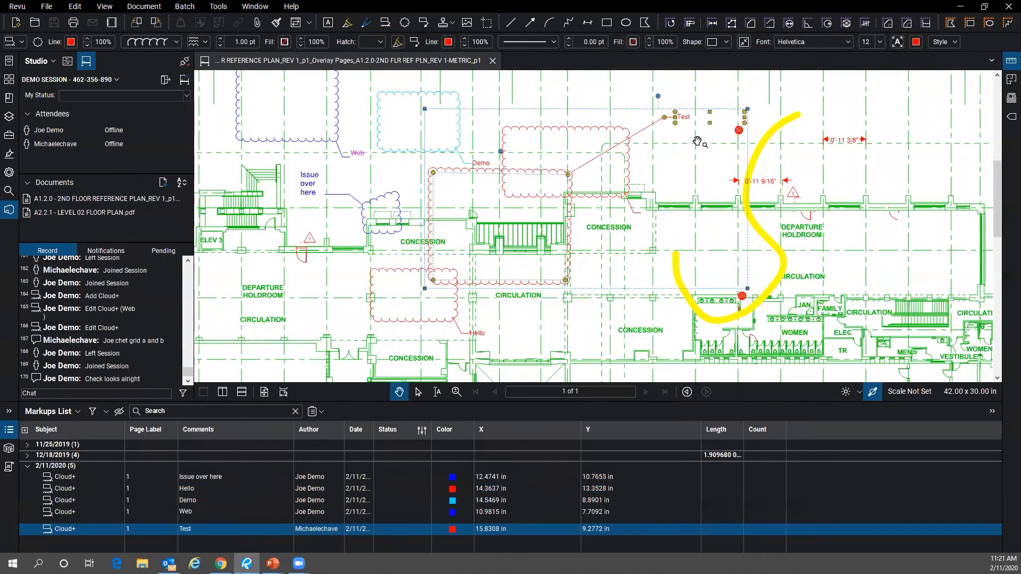
{"action": "left_click", "coordinate": [162, 250]}
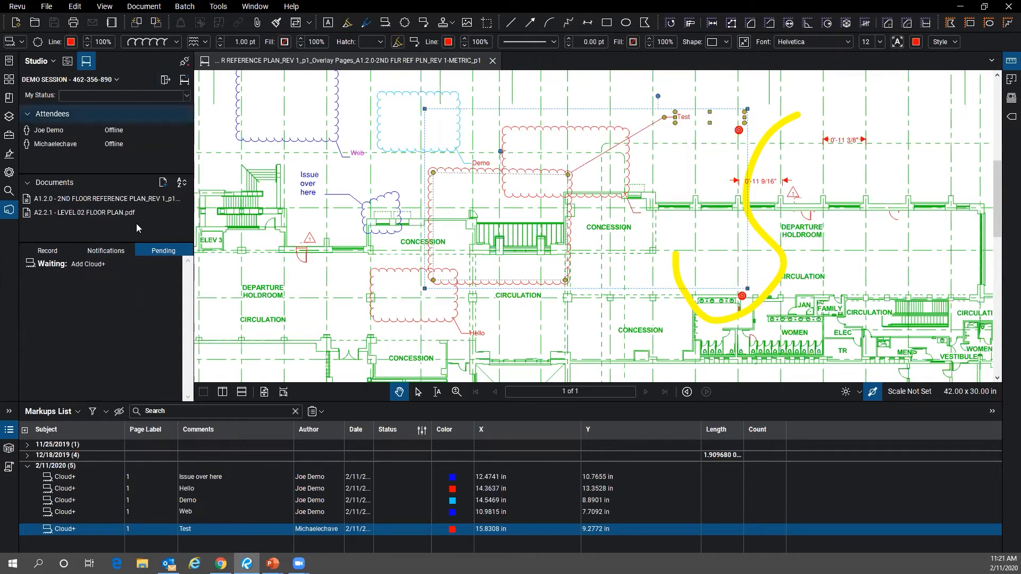
- Reconnect to the session, show the Record with the new Test cloud entries, and open the Markups List column options
{"action": "left_click", "coordinate": [181, 63]}
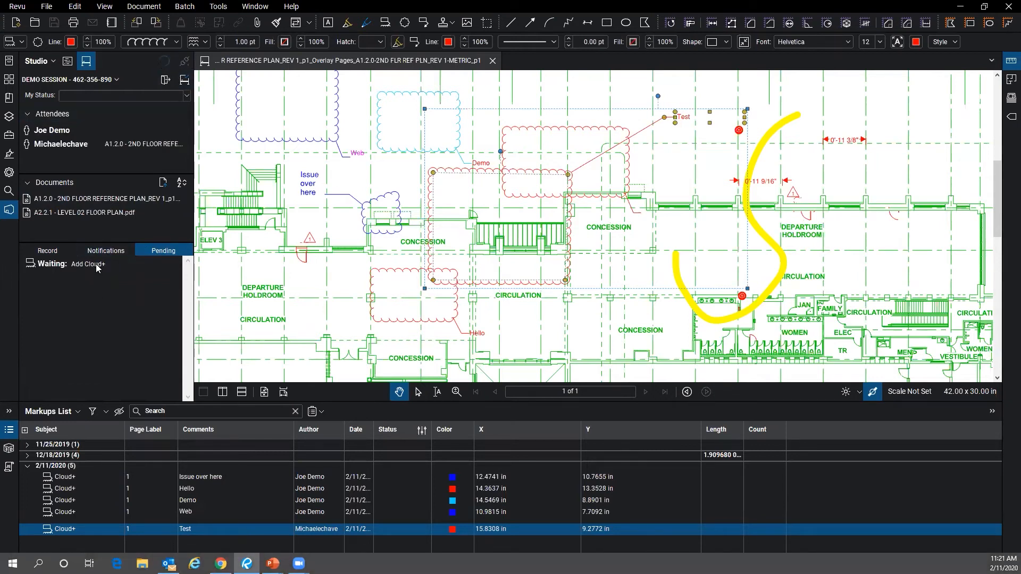
{"action": "left_click", "coordinate": [52, 252]}
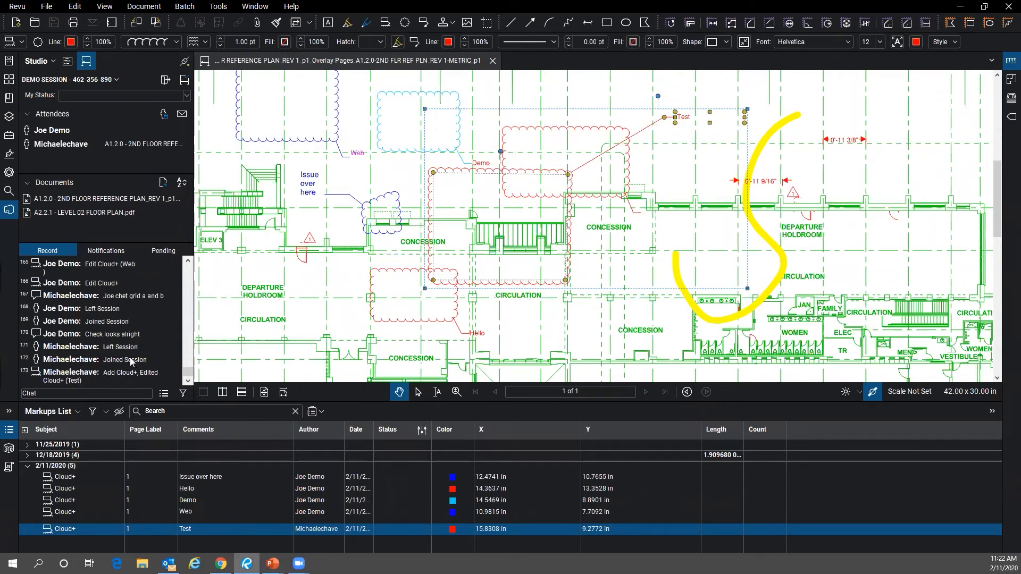
{"action": "left_click", "coordinate": [78, 412]}
{"action": "mouse_move", "coordinate": [74, 428]}
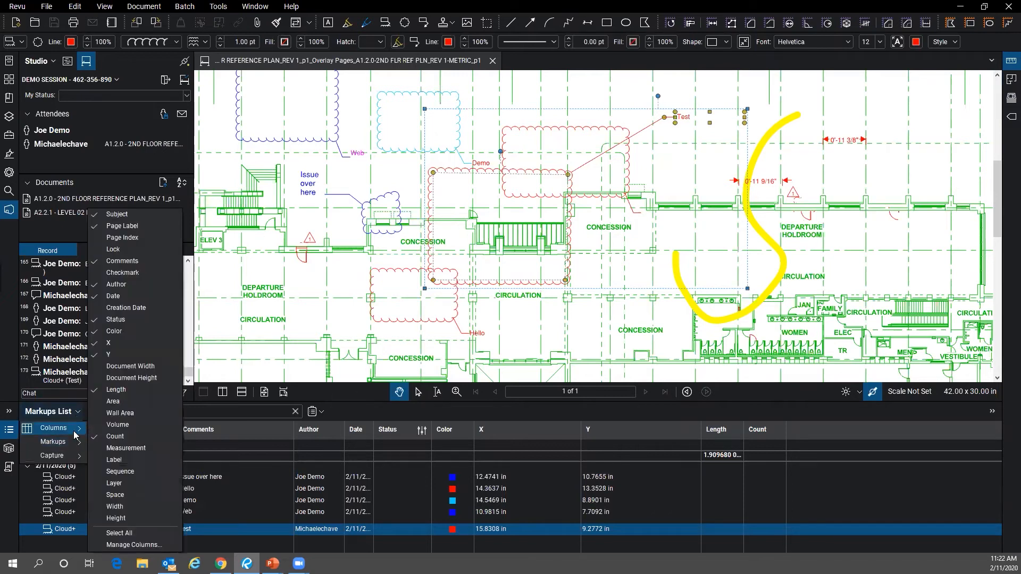
{"action": "left_click", "coordinate": [134, 545]}
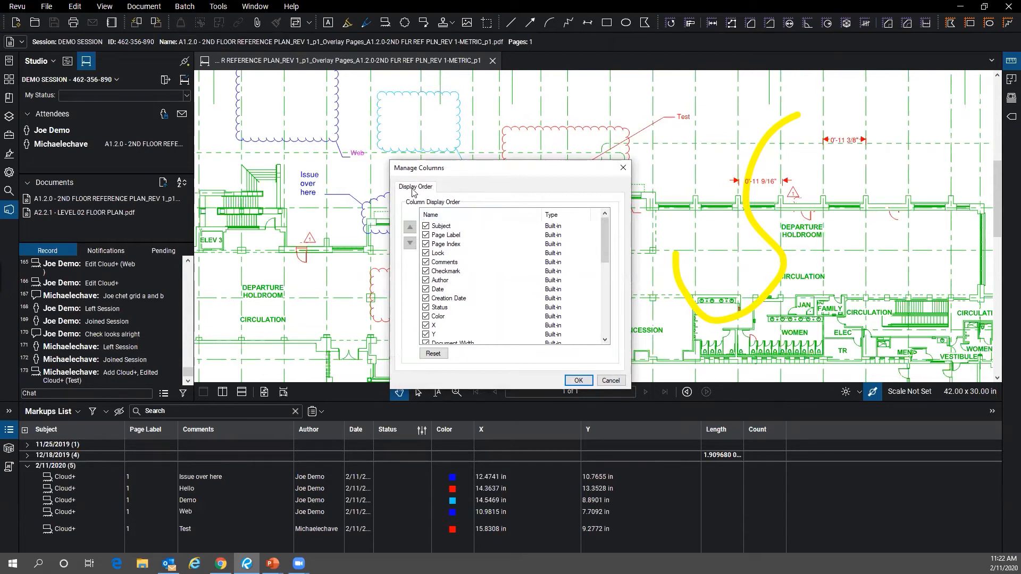
{"action": "left_click", "coordinate": [623, 169]}
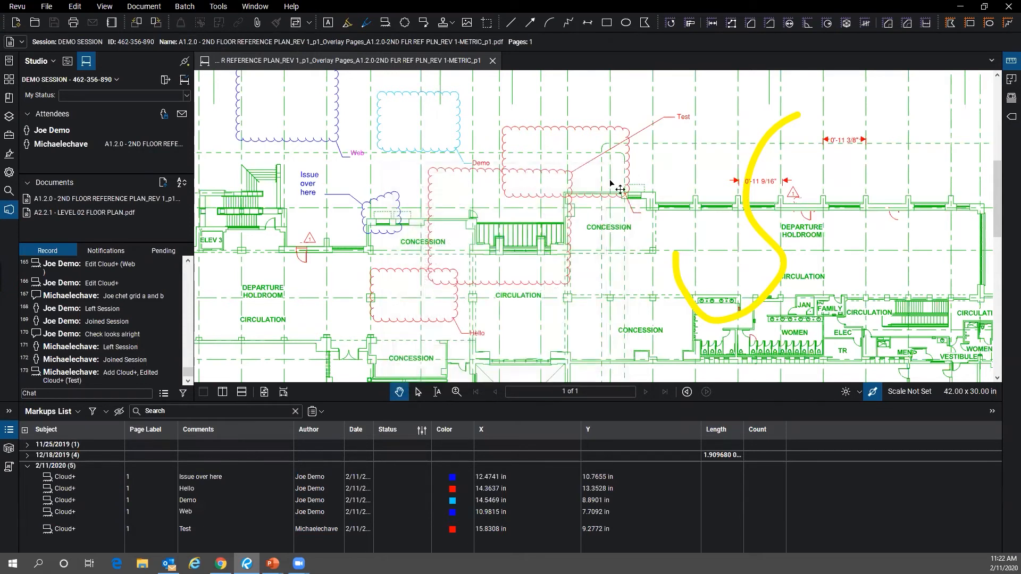
- Open Raster-sample.pdf from the Recents list in a new tab and collapse the File Access panel
{"action": "left_click", "coordinate": [14, 64]}
{"action": "scroll", "coordinate": [141, 270], "scroll_direction": "down", "scroll_amount": 3}
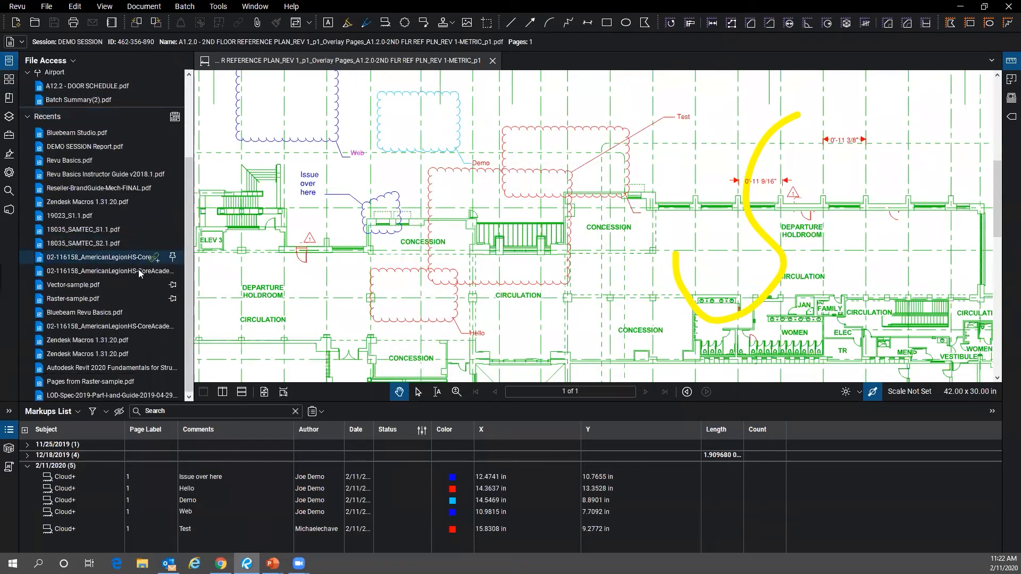
{"action": "scroll", "coordinate": [126, 203], "scroll_direction": "up", "scroll_amount": 3}
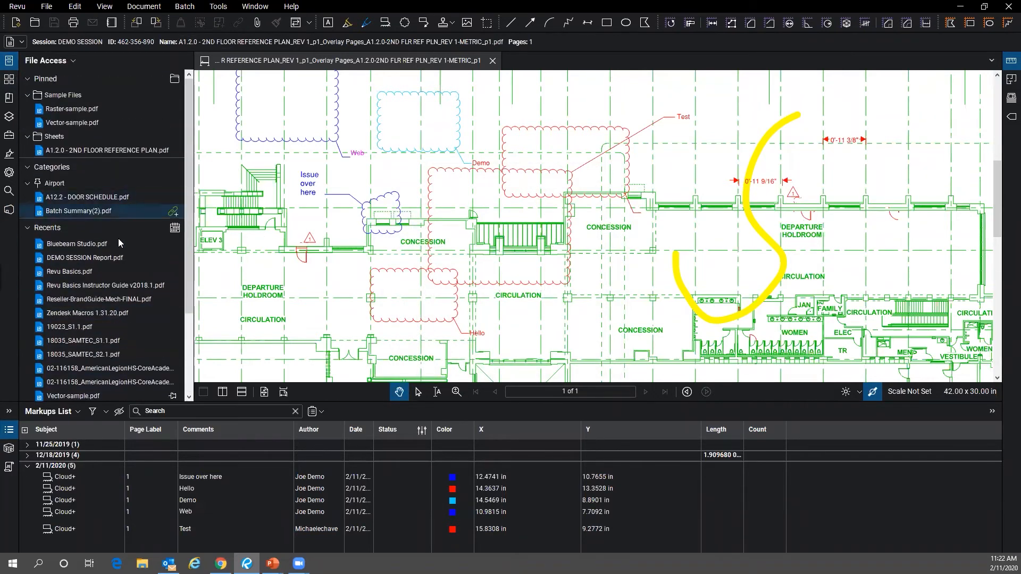
{"action": "scroll", "coordinate": [121, 259], "scroll_direction": "down", "scroll_amount": 1}
{"action": "scroll", "coordinate": [126, 253], "scroll_direction": "down", "scroll_amount": 1}
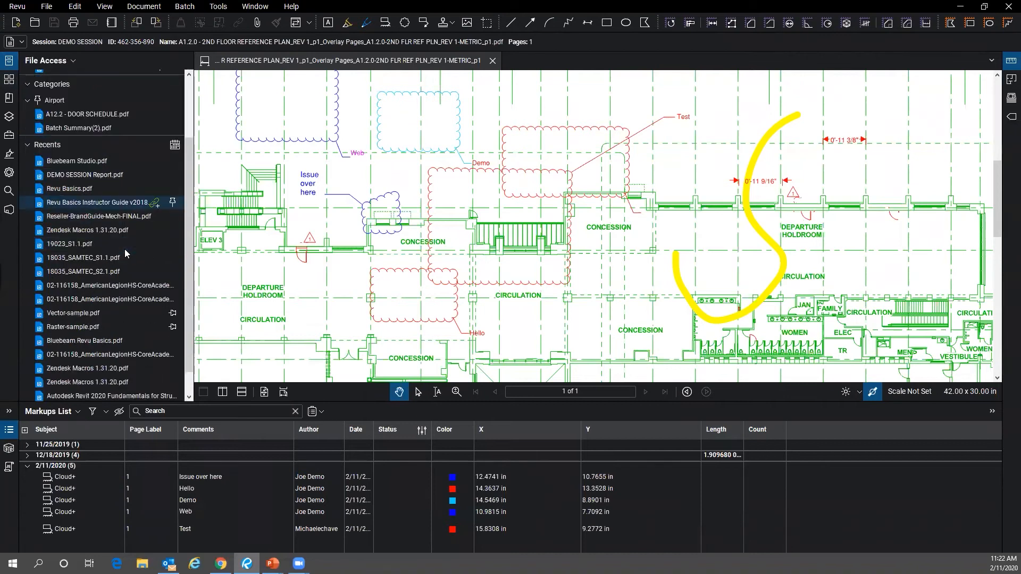
{"action": "left_click", "coordinate": [120, 322]}
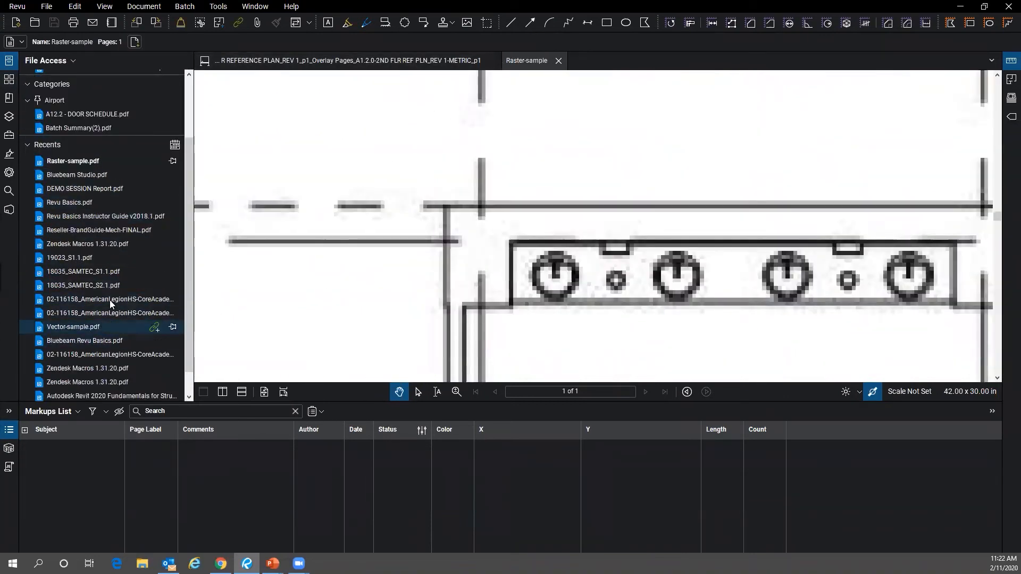
{"action": "scroll", "coordinate": [107, 319], "scroll_direction": "up", "scroll_amount": 2}
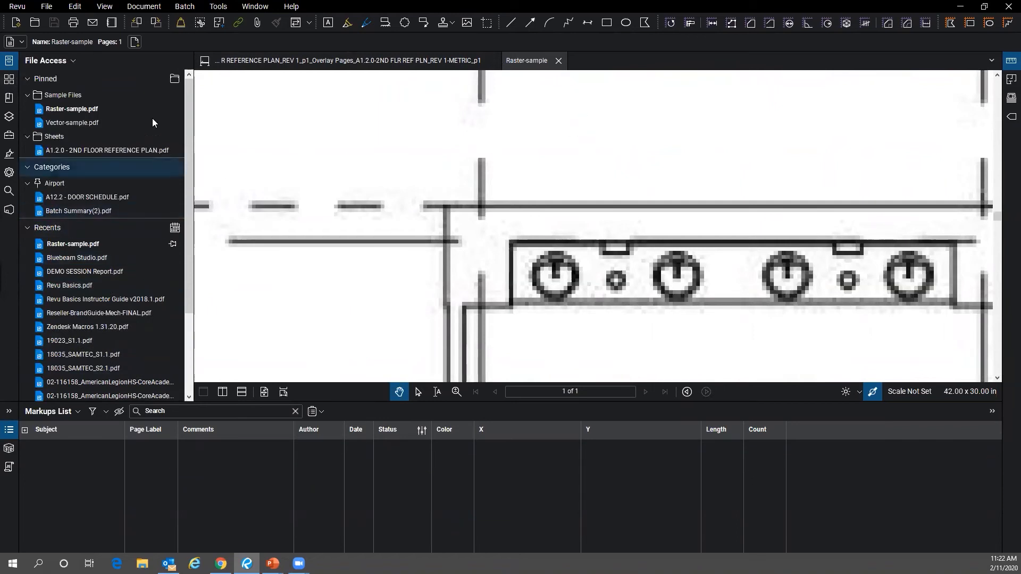
{"action": "left_click", "coordinate": [9, 60]}
- Review Raster-sample's Custom Columns in Manage Columns, then return to the session floor plan tab
{"action": "scroll", "coordinate": [245, 327], "scroll_direction": "down", "scroll_amount": 5}
{"action": "scroll", "coordinate": [245, 327], "scroll_direction": "down", "scroll_amount": 3}
{"action": "left_click", "coordinate": [77, 412]}
{"action": "mouse_move", "coordinate": [69, 435]}
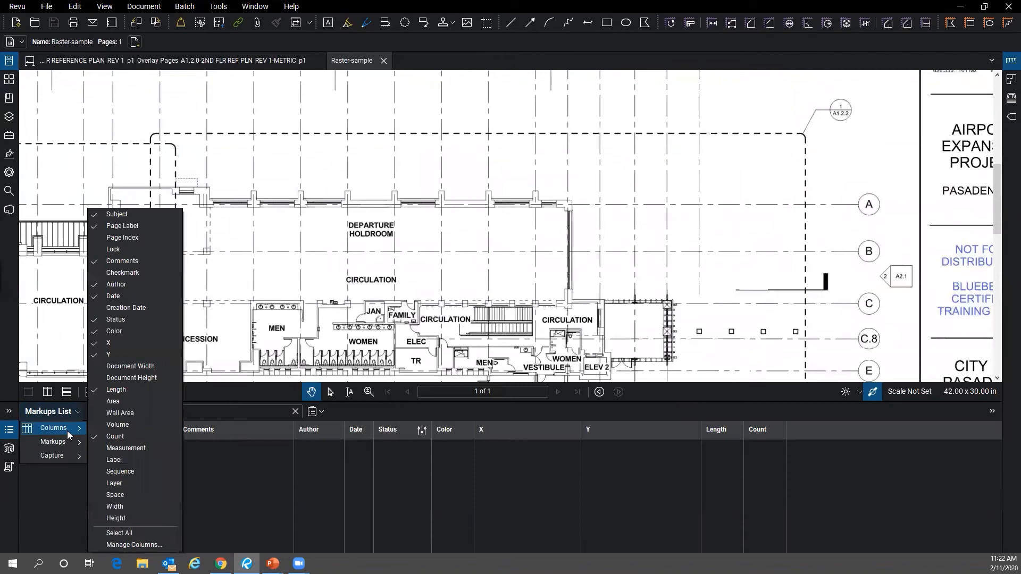
{"action": "left_click", "coordinate": [139, 546]}
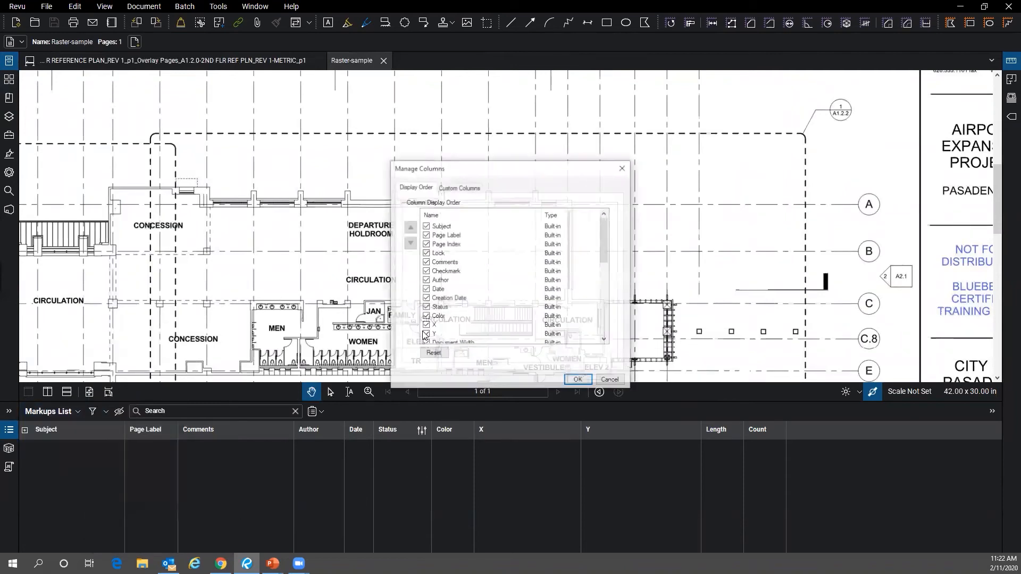
{"action": "left_click", "coordinate": [457, 188]}
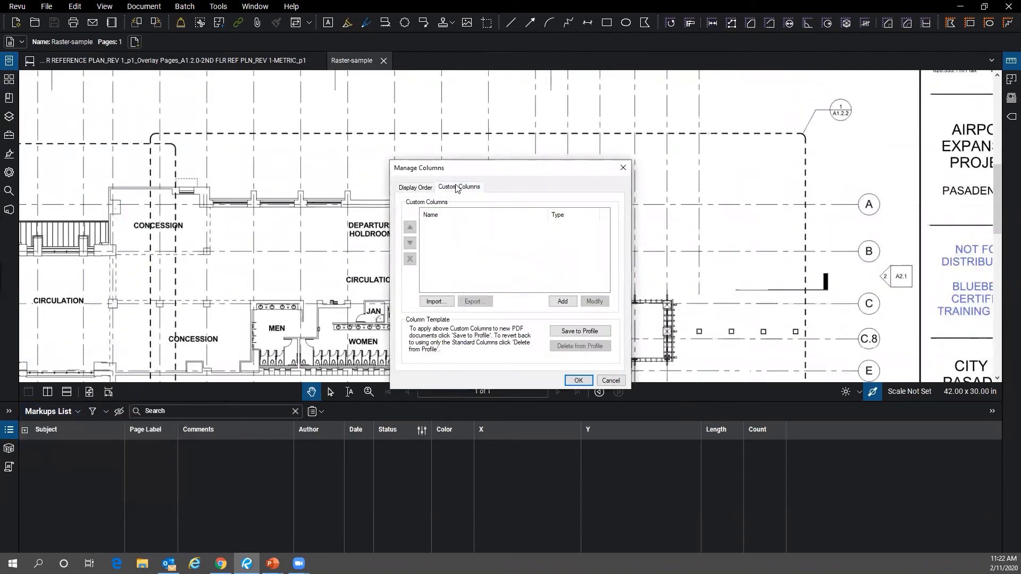
{"action": "left_click", "coordinate": [623, 168]}
{"action": "left_click", "coordinate": [228, 67]}
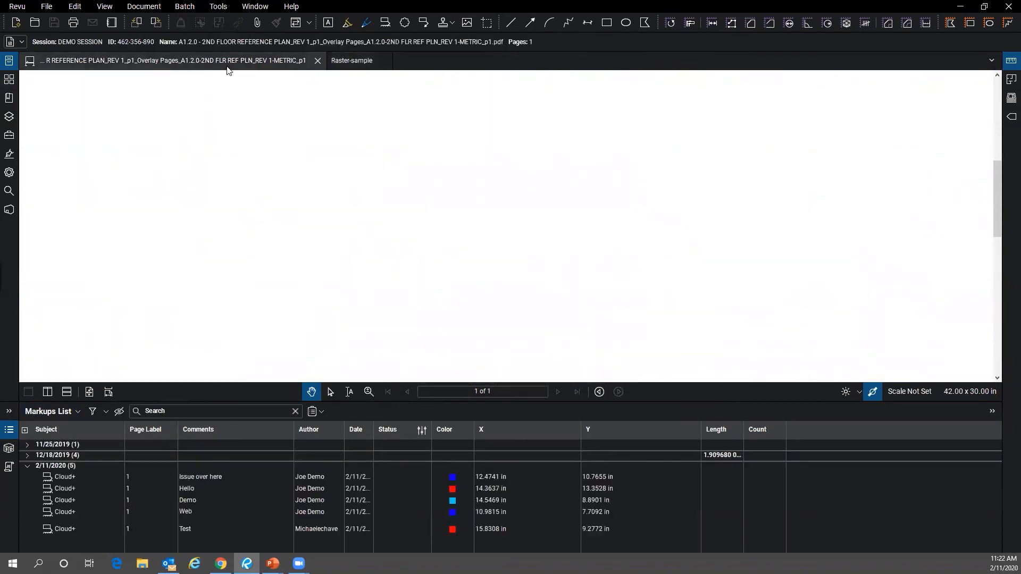
- Check the session plan's Manage Columns settings, then toggle to Raster-sample and back to the session plan
{"action": "left_click", "coordinate": [78, 411]}
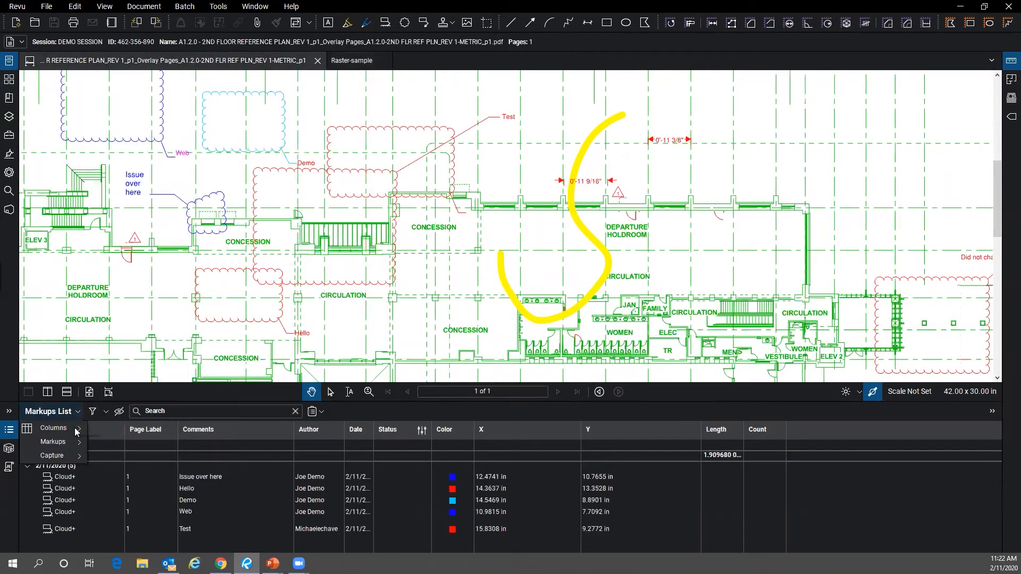
{"action": "mouse_move", "coordinate": [76, 432]}
{"action": "left_click", "coordinate": [138, 546]}
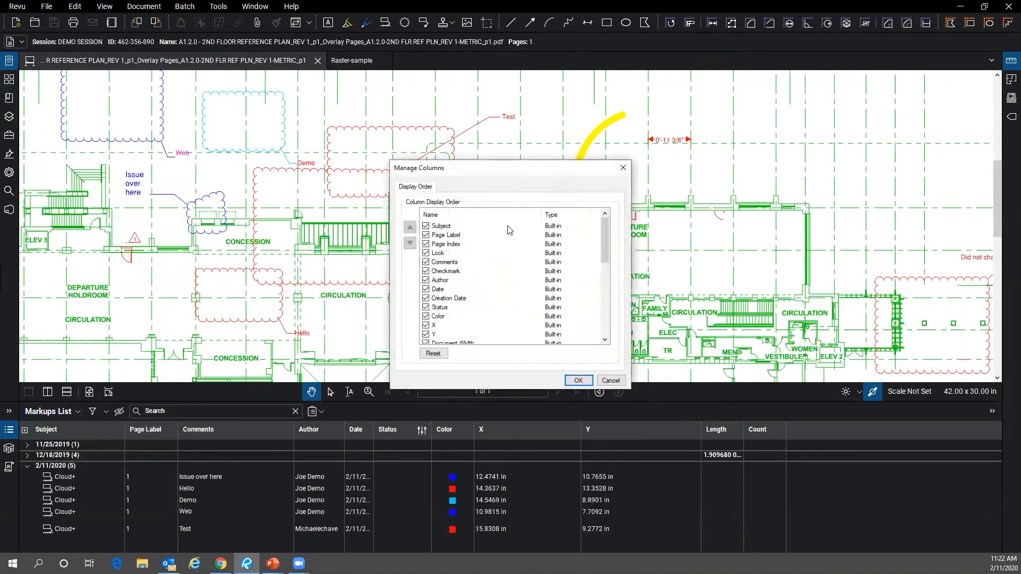
{"action": "left_click", "coordinate": [623, 168]}
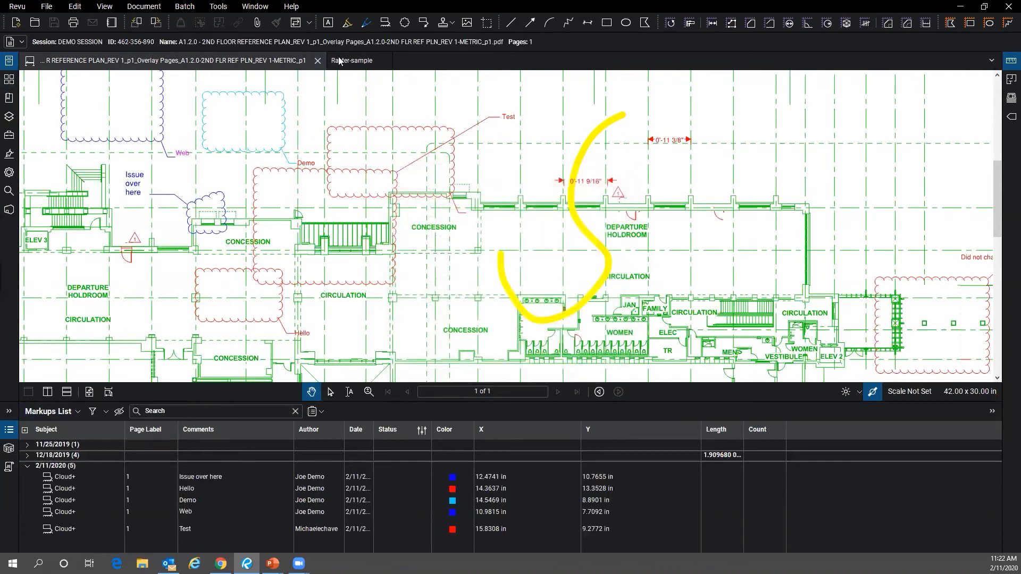
{"action": "left_click", "coordinate": [339, 61]}
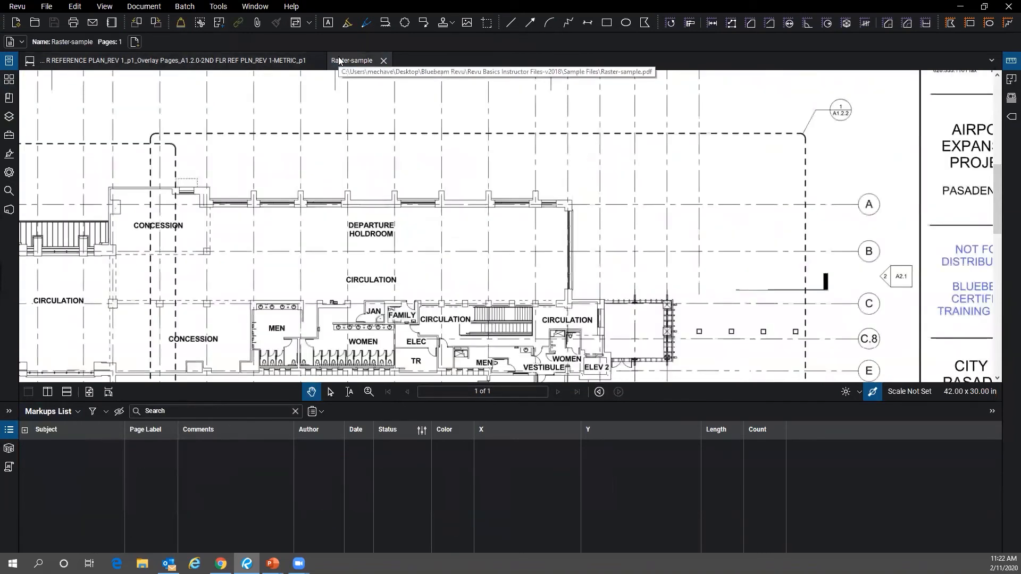
{"action": "left_click", "coordinate": [226, 61]}
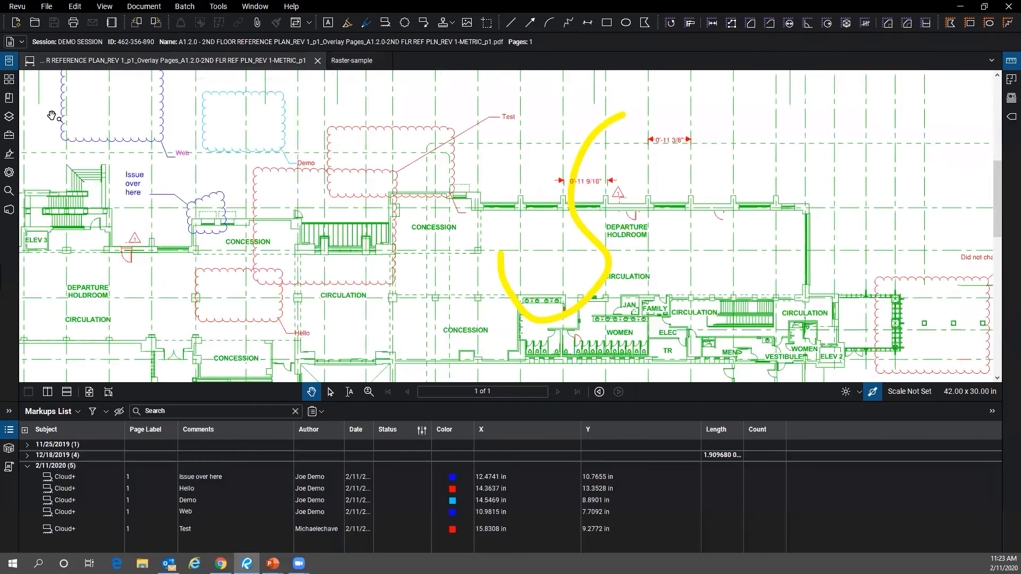
- Open and close the Properties panel, then reopen the Studio session panel
{"action": "left_click", "coordinate": [12, 176]}
{"action": "left_click", "coordinate": [11, 173]}
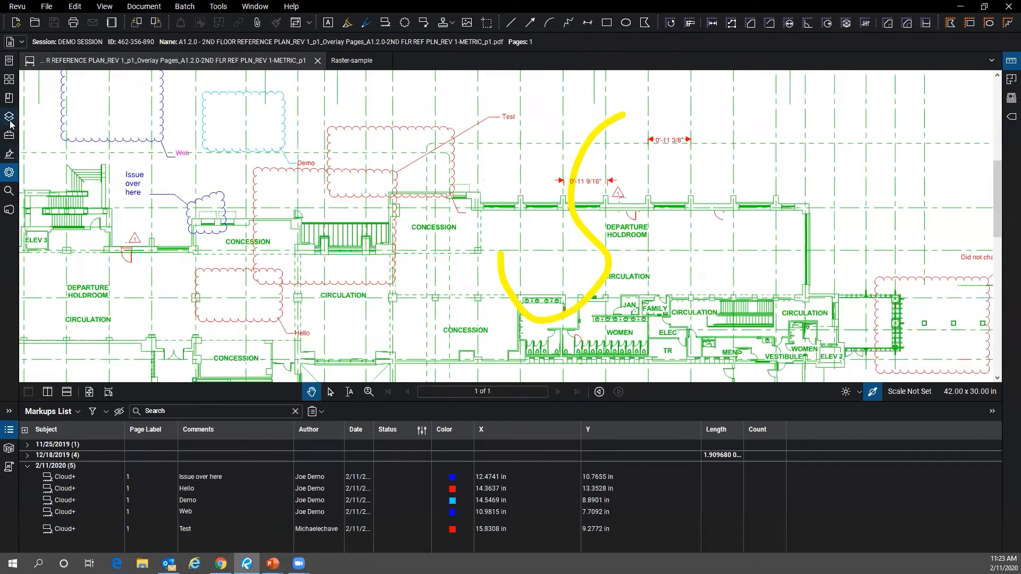
{"action": "left_click", "coordinate": [9, 210]}
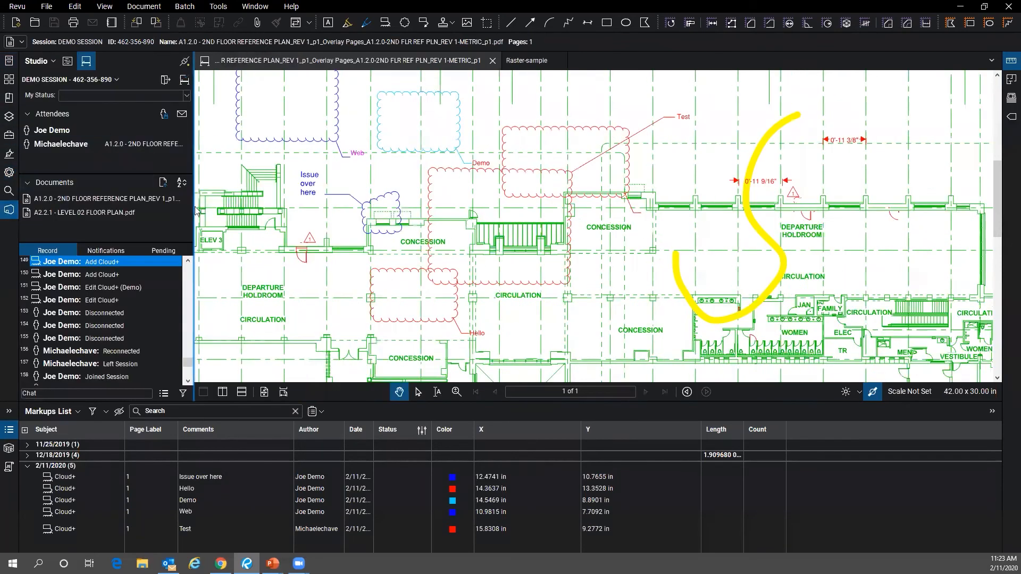
- Hide the Markups List, then return to the PowerPoint slide show and advance one slide
{"action": "left_click", "coordinate": [9, 429]}
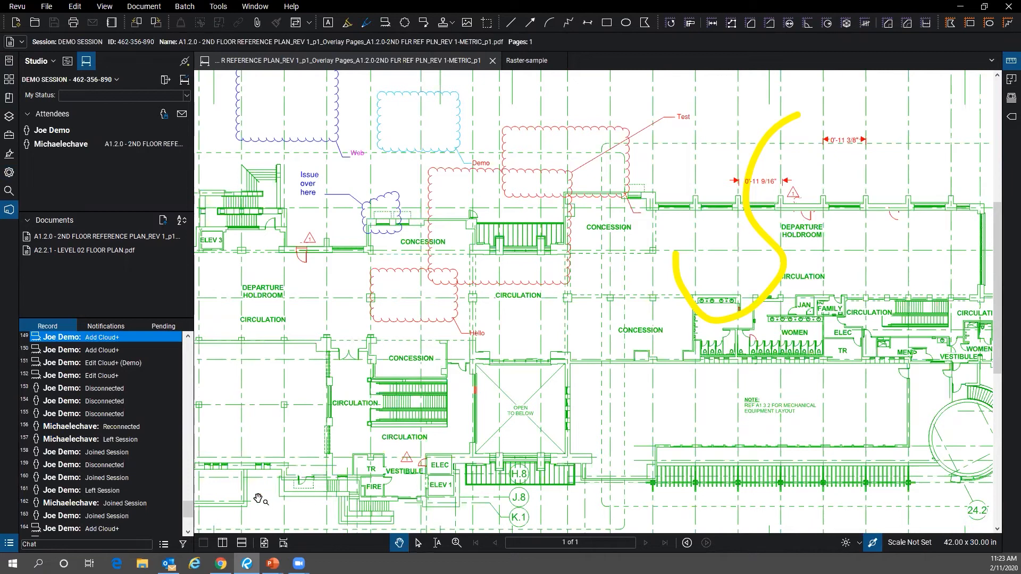
{"action": "mouse_move", "coordinate": [272, 563]}
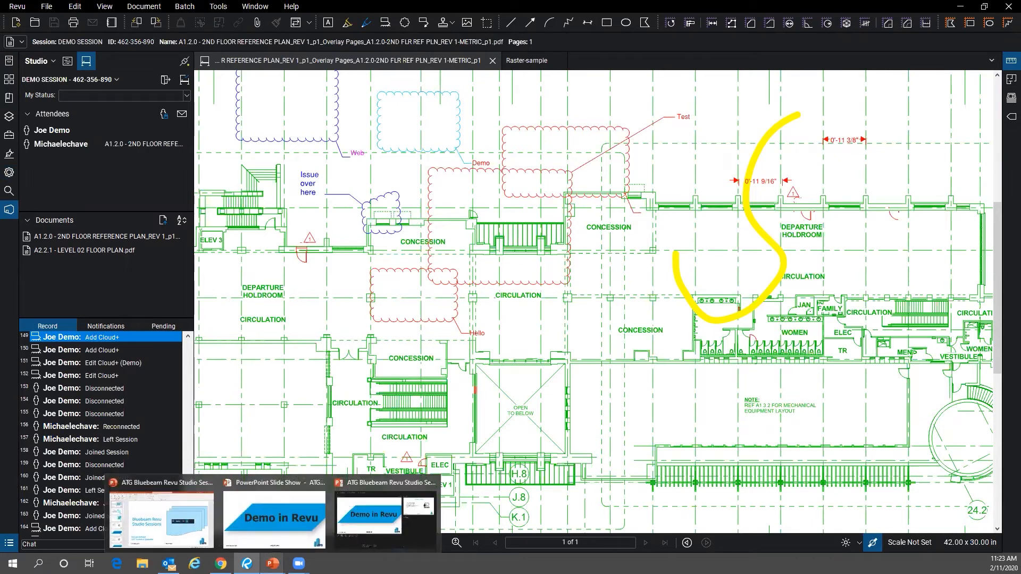
{"action": "left_click", "coordinate": [274, 518]}
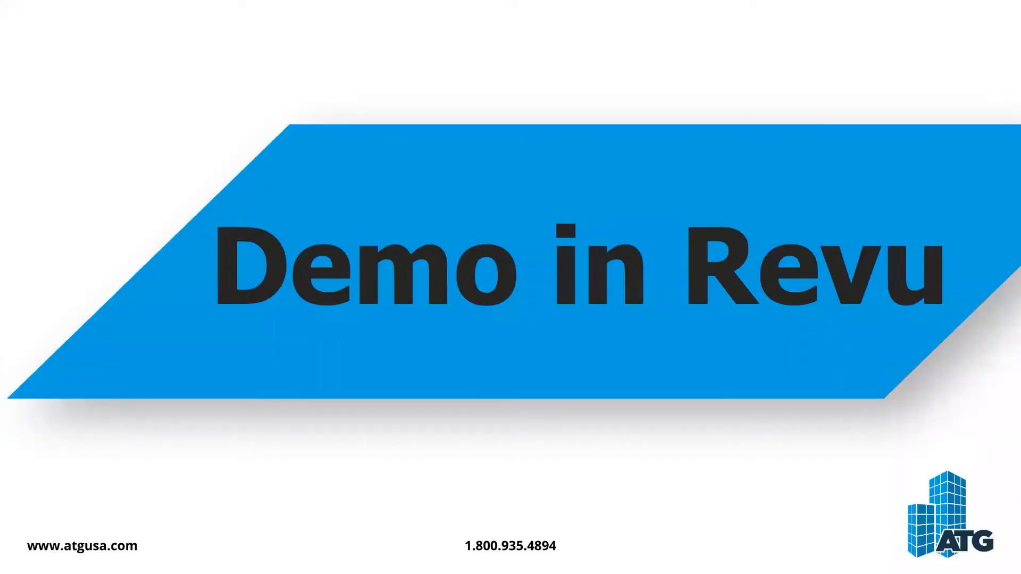
{"action": "key", "text": "Right"}
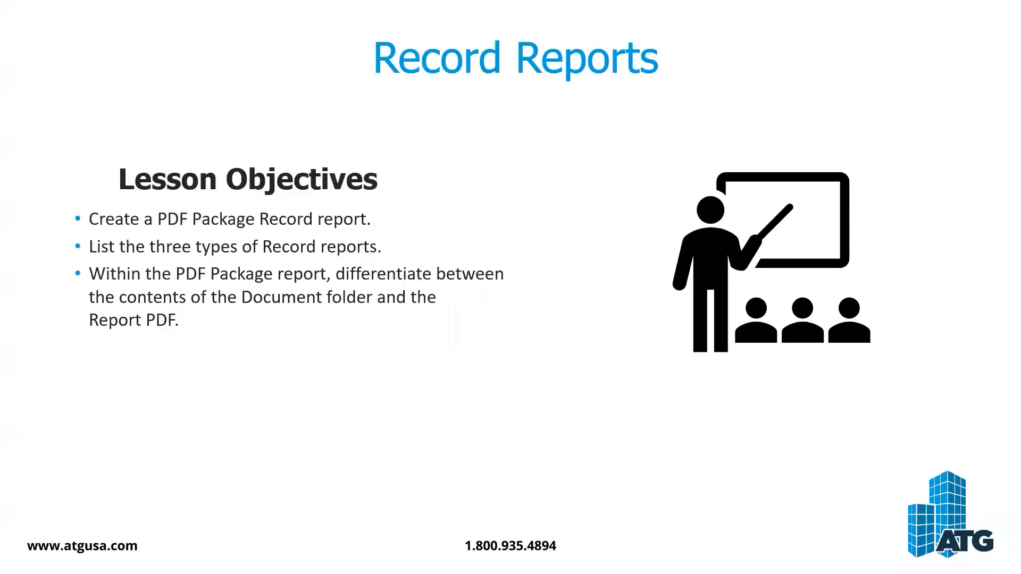
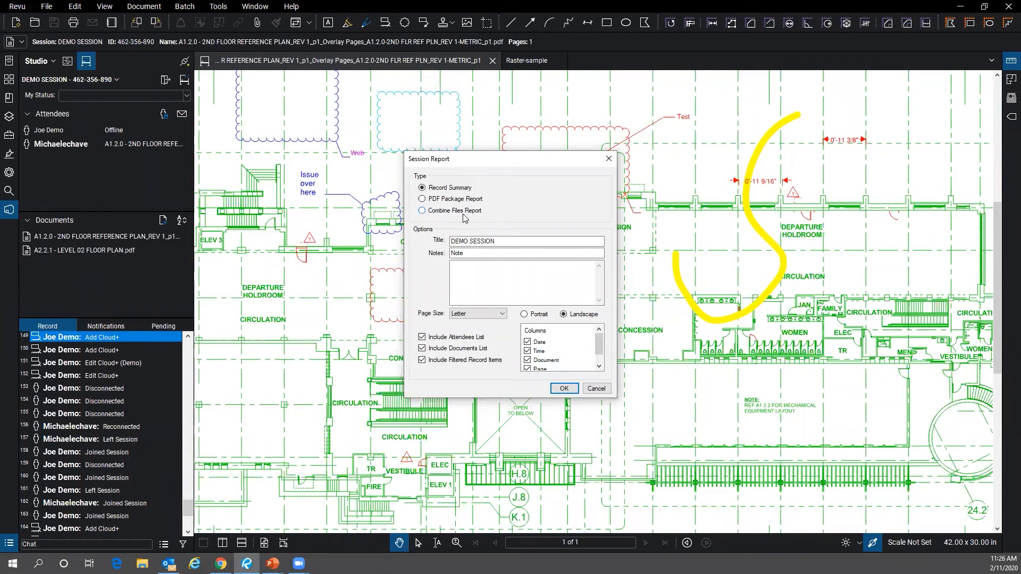
- Switch the DEMO SESSION report type to PDF Package Report and confirm the settings
{"action": "left_click", "coordinate": [428, 201]}
{"action": "scroll", "coordinate": [595, 355], "scroll_direction": "down", "scroll_amount": 1}
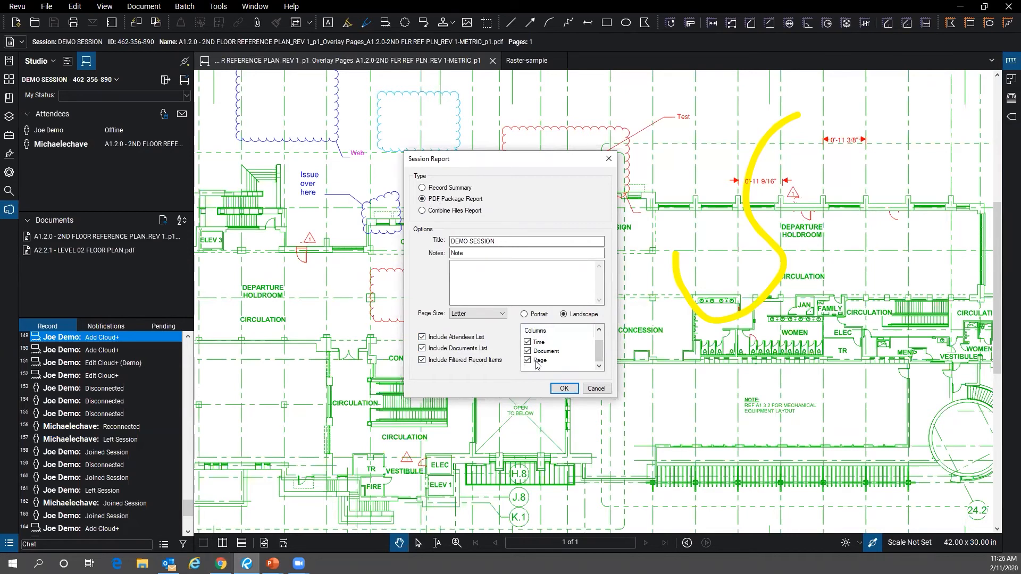
{"action": "left_click", "coordinate": [563, 388]}
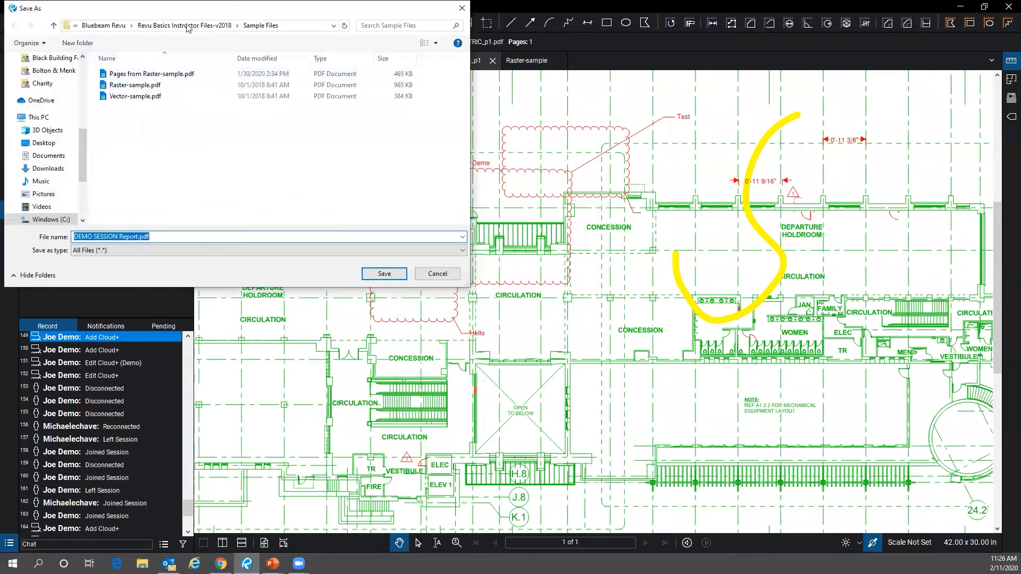
- Browse to Documents > Webinar Materials > Bluebeam Revu > Presentation Files for the report
{"action": "scroll", "coordinate": [53, 141], "scroll_direction": "up", "scroll_amount": 2}
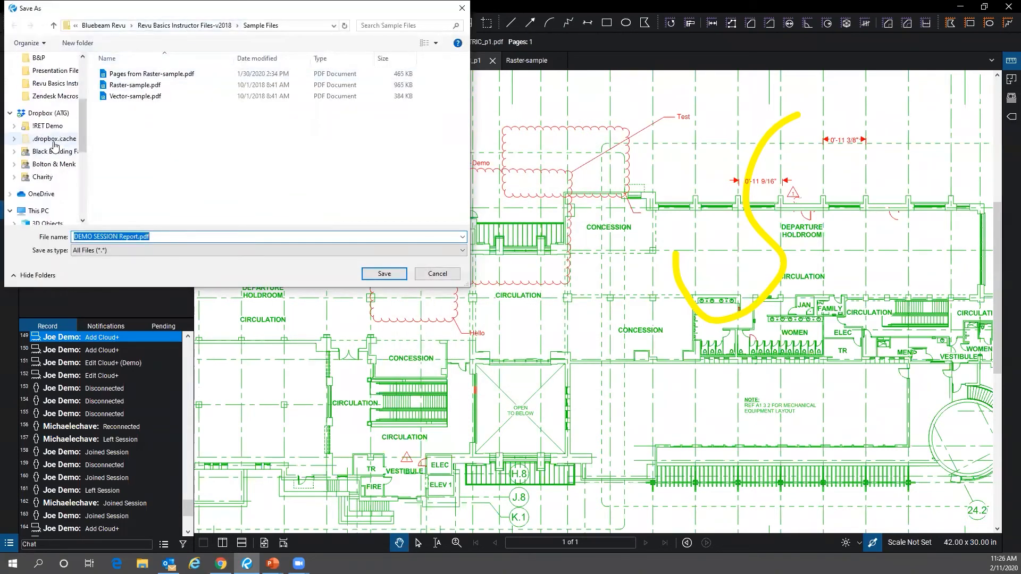
{"action": "scroll", "coordinate": [53, 145], "scroll_direction": "up", "scroll_amount": 2}
{"action": "left_click", "coordinate": [48, 83]}
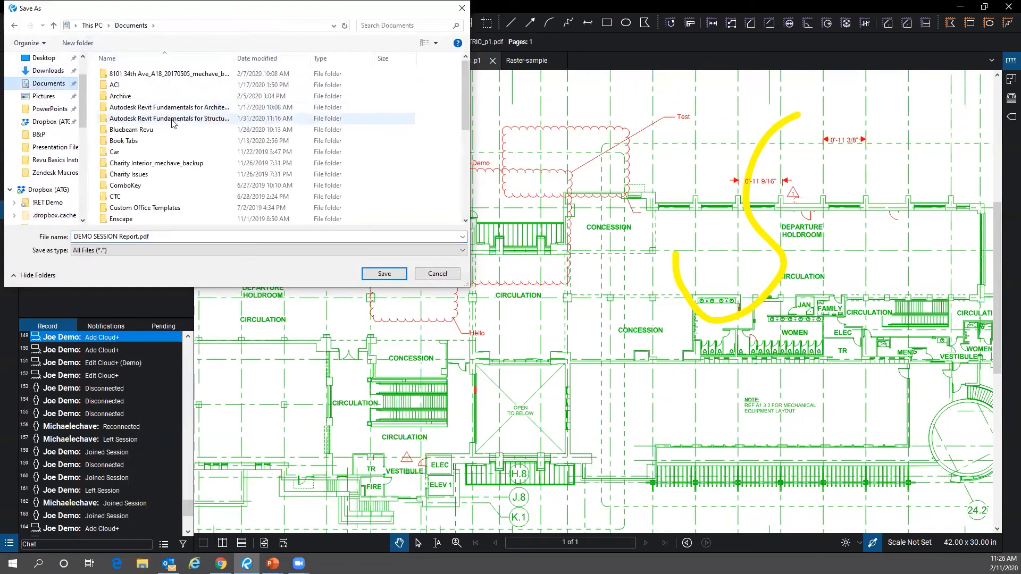
{"action": "scroll", "coordinate": [170, 159], "scroll_direction": "down", "scroll_amount": 6}
{"action": "double_click", "coordinate": [178, 198]}
{"action": "double_click", "coordinate": [181, 73]}
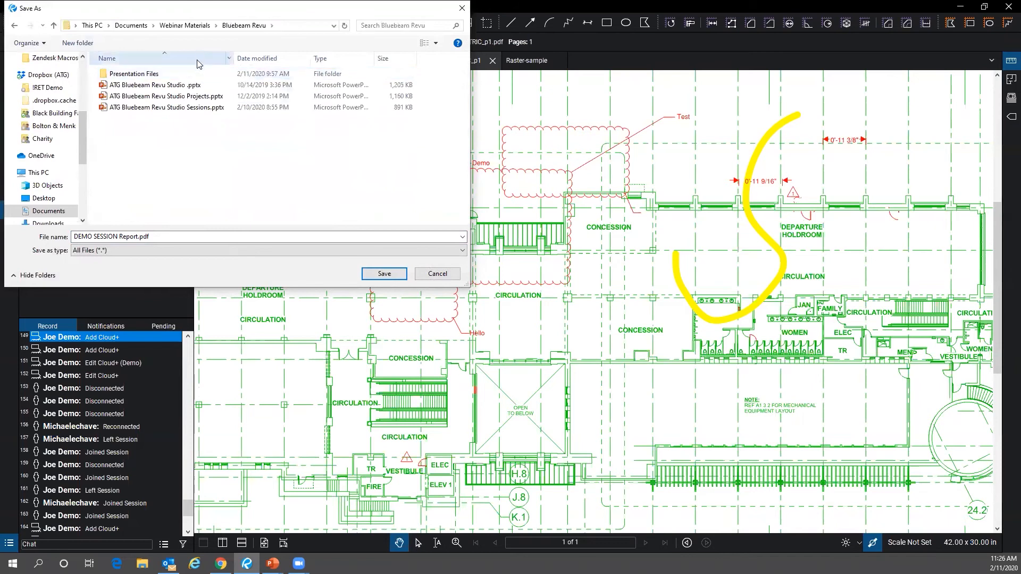
{"action": "double_click", "coordinate": [194, 74]}
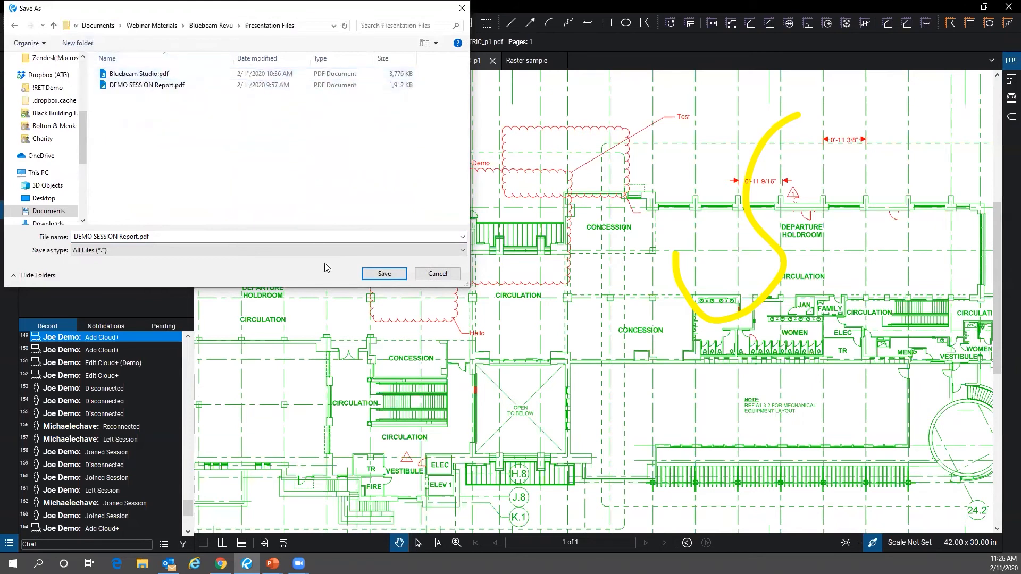
- Rename the report package to 'DEMO SESSION Report 2.pdf' and save it
{"action": "left_click", "coordinate": [137, 237]}
{"action": "left_click", "coordinate": [139, 237]}
{"action": "key", "text": "Left"}
{"action": "type", "text": "2"}
{"action": "left_click", "coordinate": [394, 273]}
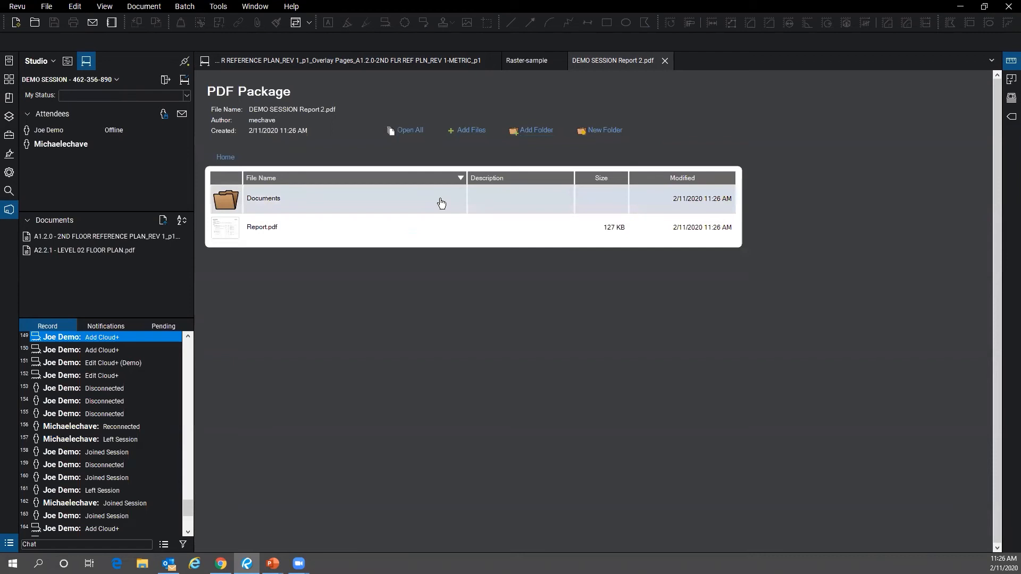
- Check the package's Documents folder for both floor plans, then open Report.pdf from the package
{"action": "double_click", "coordinate": [269, 204]}
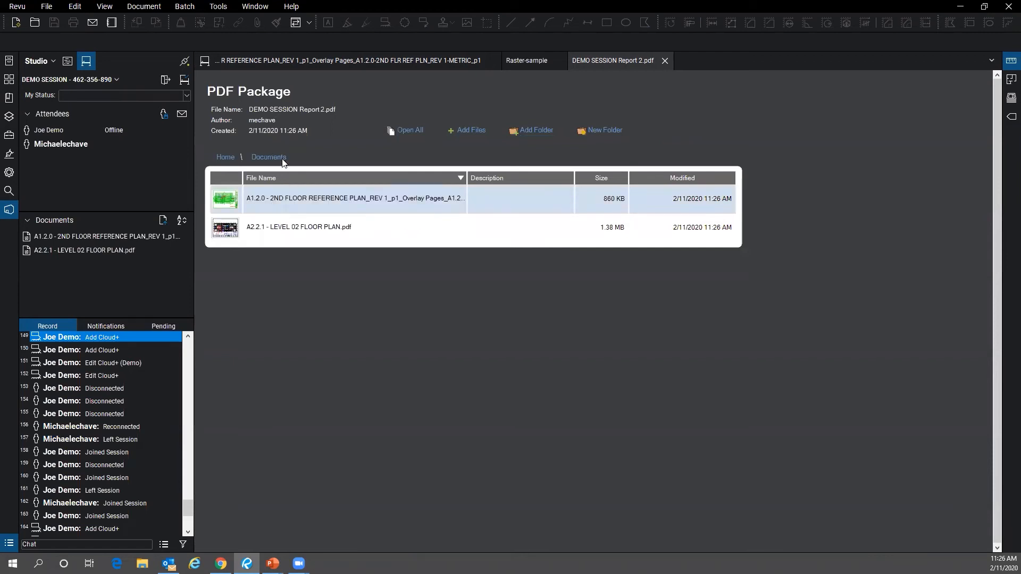
{"action": "left_click", "coordinate": [223, 157]}
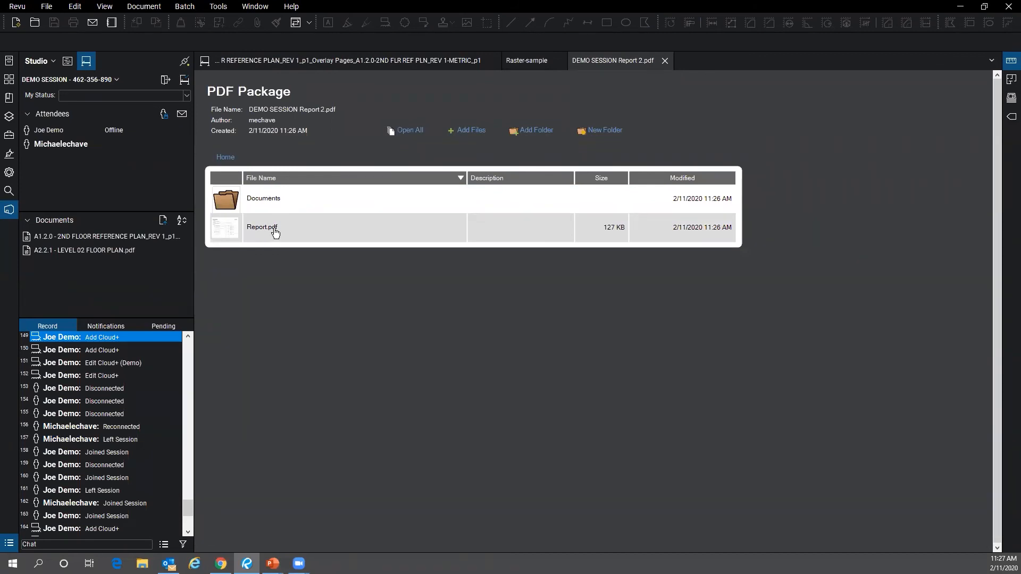
{"action": "double_click", "coordinate": [314, 240]}
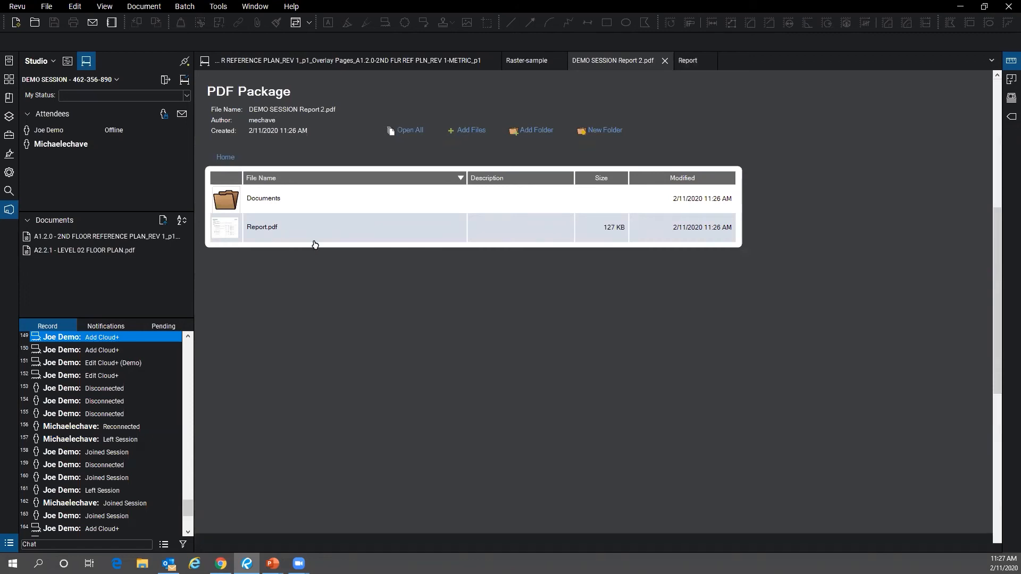
- Follow the record 2 and record 10 links to the A2.2.1 floor plan, returning to the report each time
{"action": "left_click", "coordinate": [278, 333]}
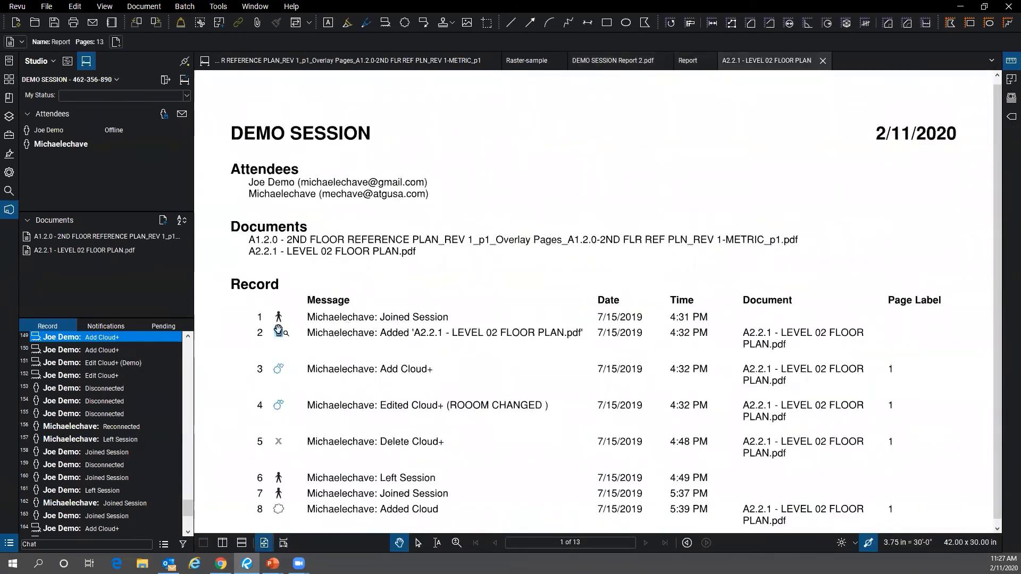
{"action": "left_click", "coordinate": [687, 60]}
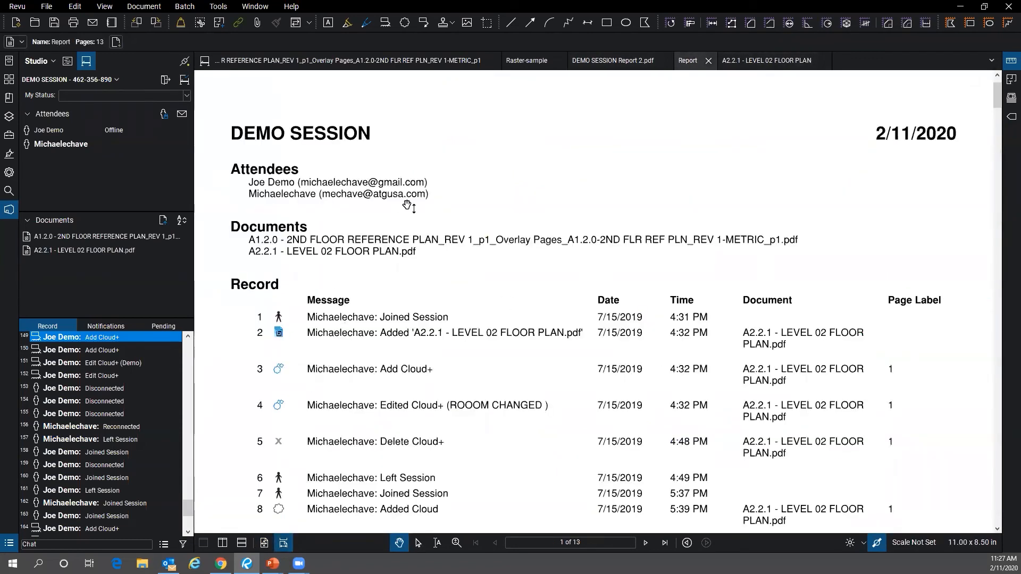
{"action": "scroll", "coordinate": [281, 337], "scroll_direction": "down", "scroll_amount": 8}
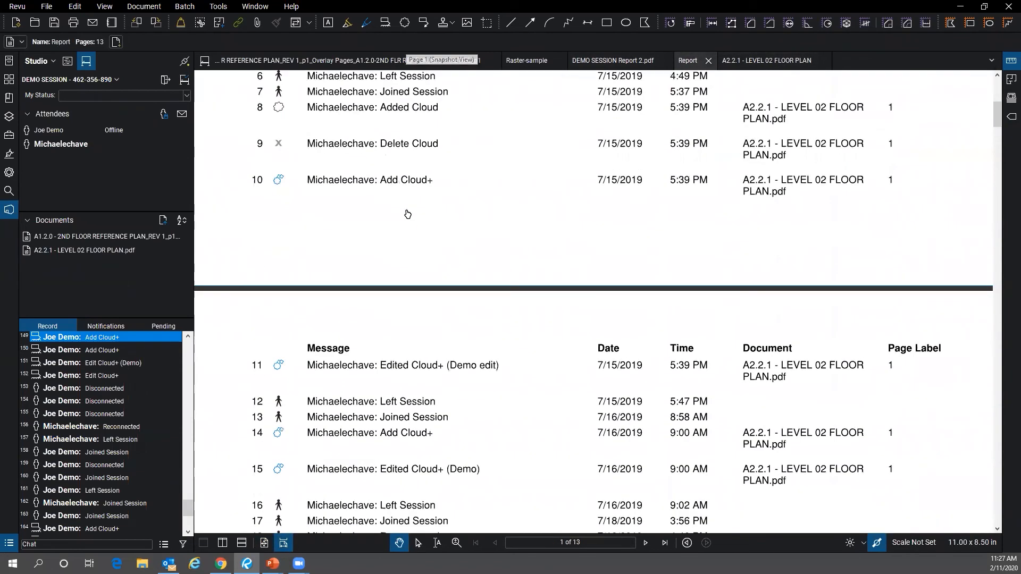
{"action": "left_click", "coordinate": [278, 179]}
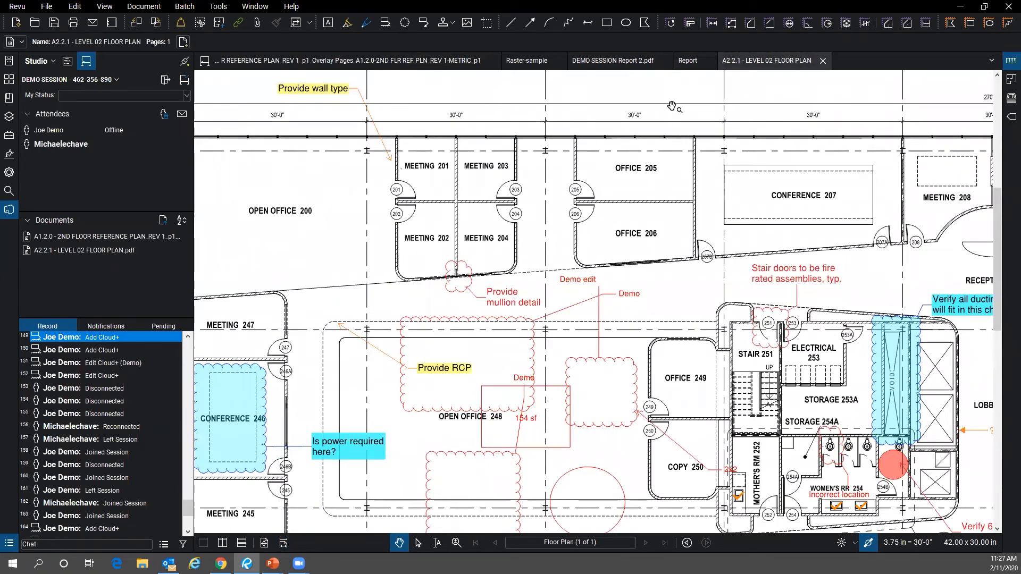
{"action": "left_click", "coordinate": [687, 60]}
- Scroll through Report.pdf to page 13, ending at entry 174's disconnect
{"action": "scroll", "coordinate": [383, 347], "scroll_direction": "down", "scroll_amount": 2}
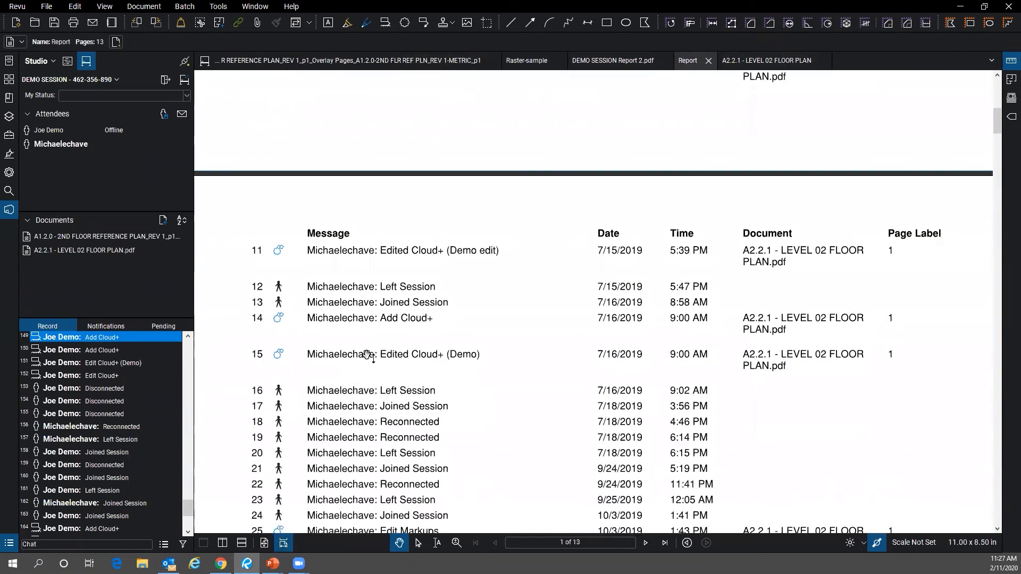
{"action": "scroll", "coordinate": [384, 347], "scroll_direction": "down", "scroll_amount": 6}
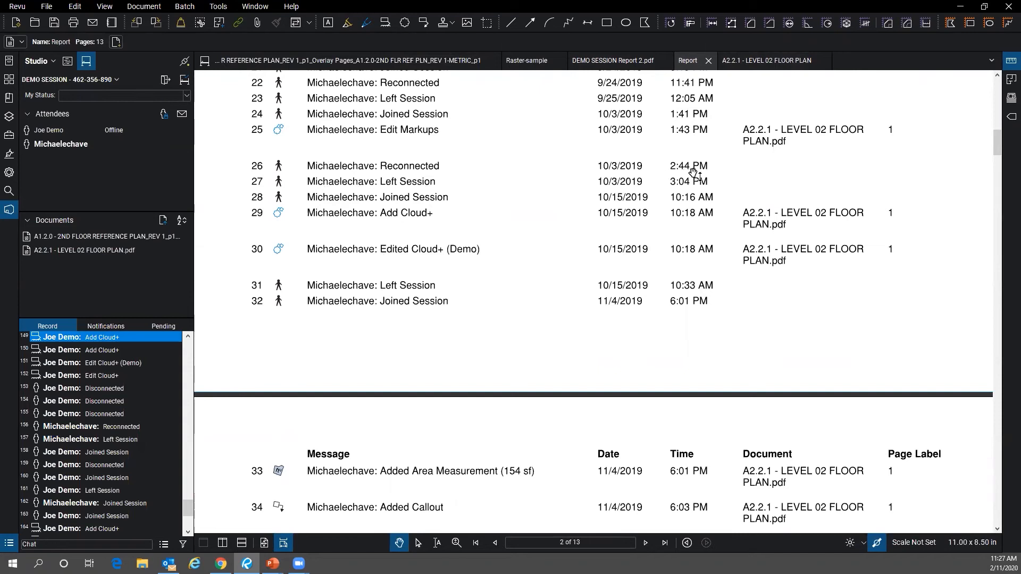
{"action": "scroll", "coordinate": [754, 225], "scroll_direction": "down", "scroll_amount": 9}
{"action": "scroll", "coordinate": [753, 224], "scroll_direction": "up", "scroll_amount": 9}
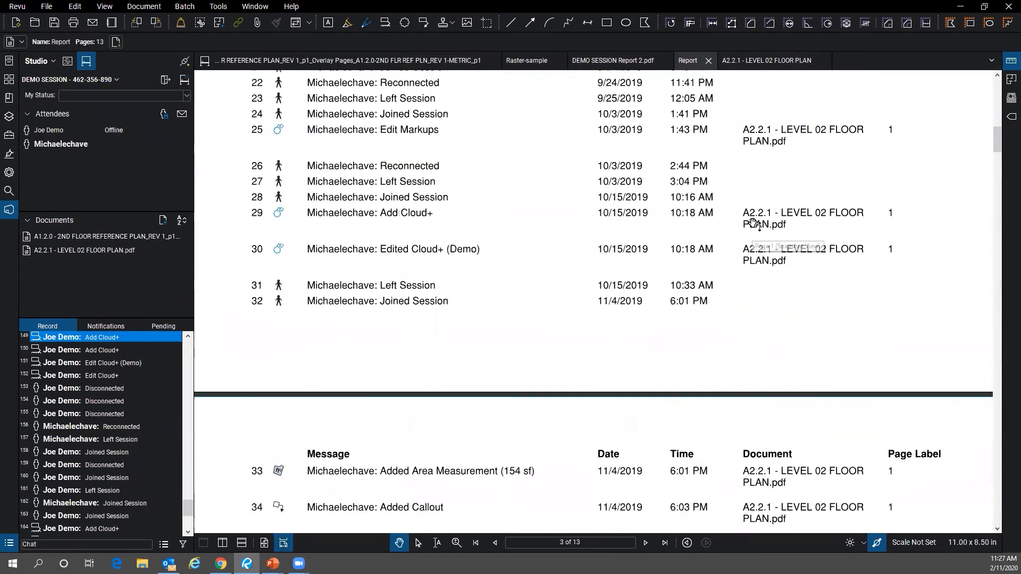
{"action": "scroll", "coordinate": [753, 224], "scroll_direction": "up", "scroll_amount": 8}
{"action": "scroll", "coordinate": [713, 330], "scroll_direction": "down", "scroll_amount": 5}
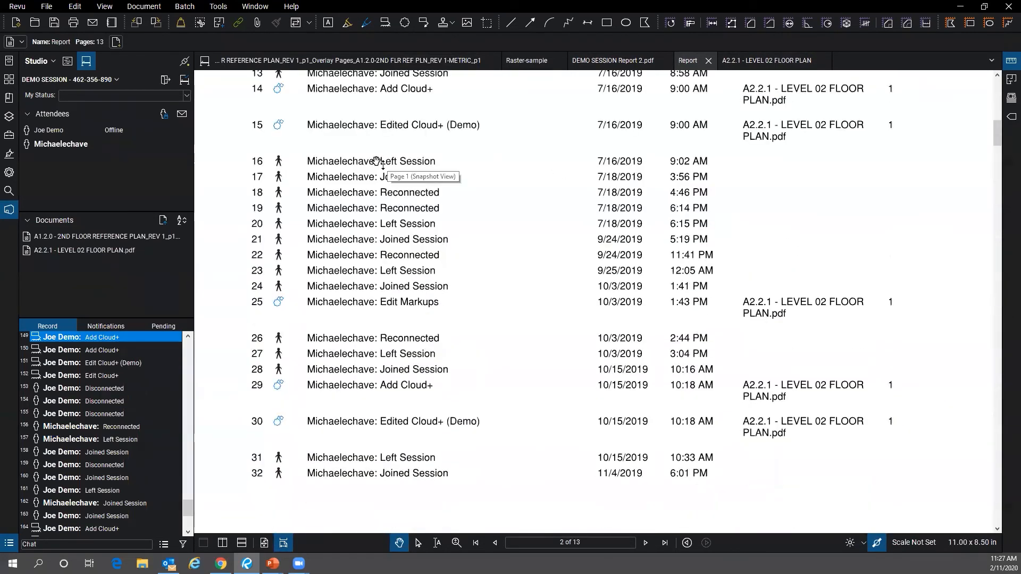
{"action": "scroll", "coordinate": [766, 180], "scroll_direction": "down", "scroll_amount": 5}
{"action": "scroll", "coordinate": [765, 181], "scroll_direction": "down", "scroll_amount": 20}
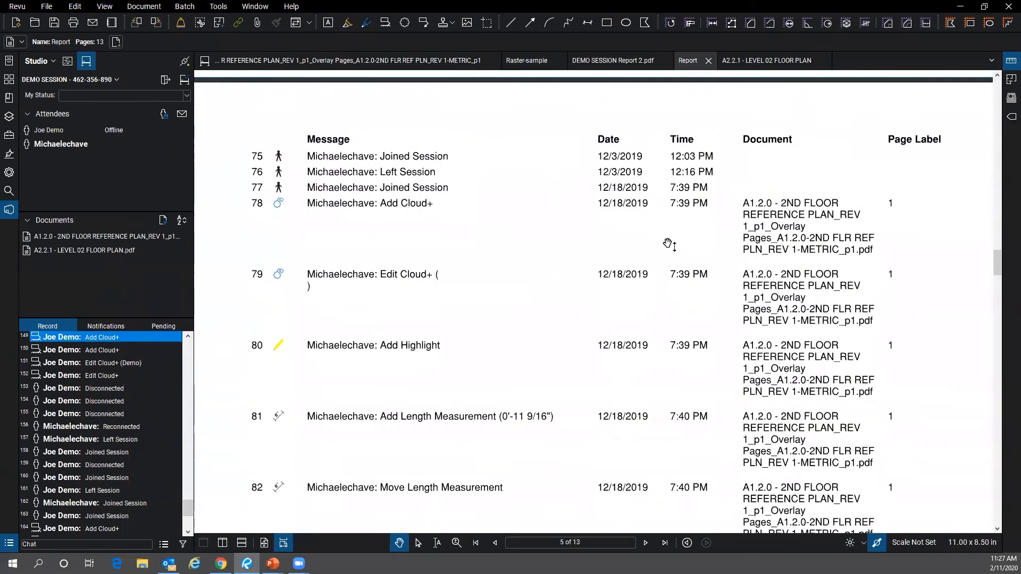
{"action": "scroll", "coordinate": [669, 244], "scroll_direction": "down", "scroll_amount": 8}
{"action": "left_click_drag", "start_coordinate": [997, 295], "coordinate": [991, 523]}
{"action": "scroll", "coordinate": [495, 297], "scroll_direction": "up", "scroll_amount": 3}
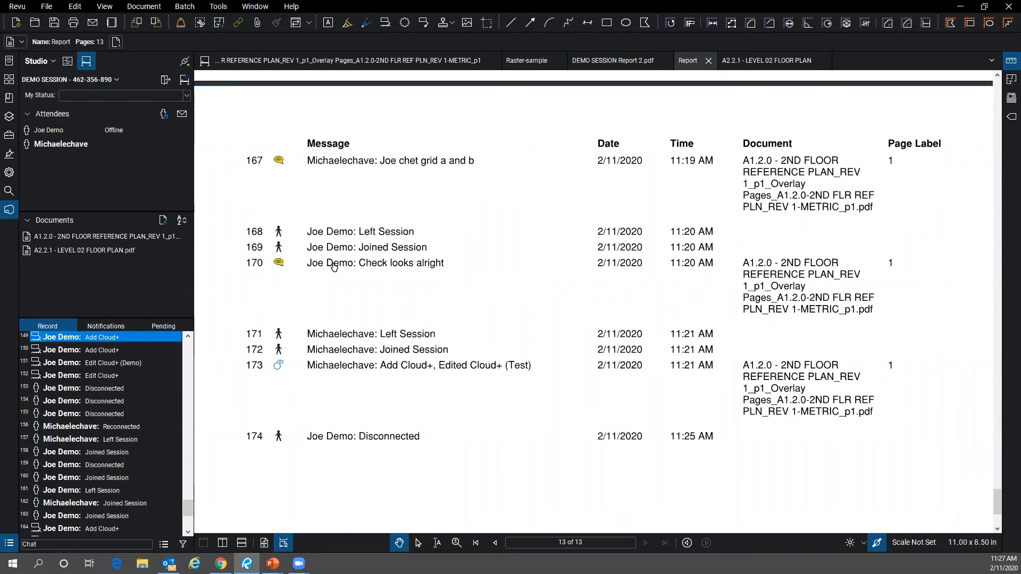
{"action": "scroll", "coordinate": [372, 271], "scroll_direction": "up", "scroll_amount": 3}
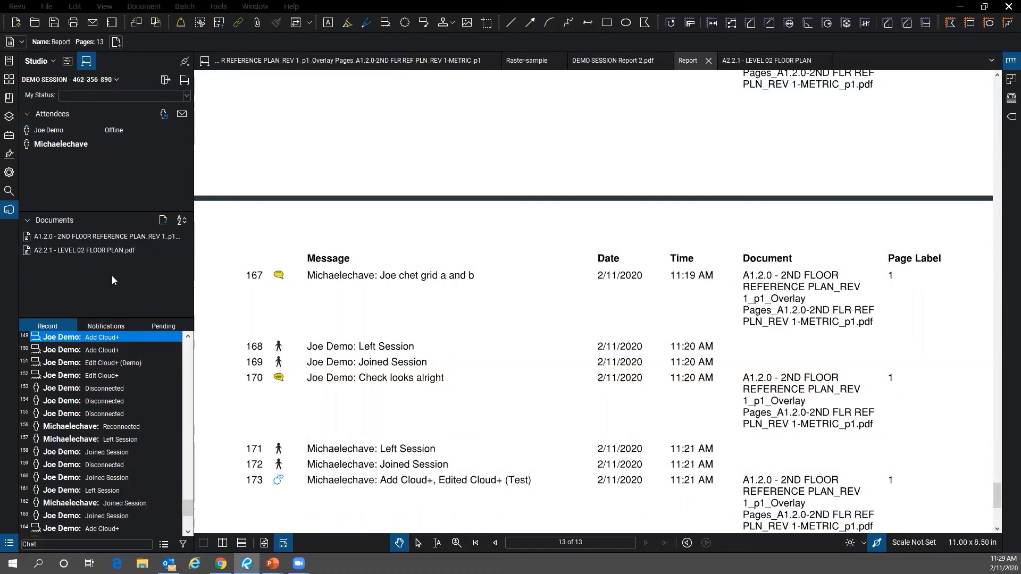
{"action": "double_click", "coordinate": [98, 252]}
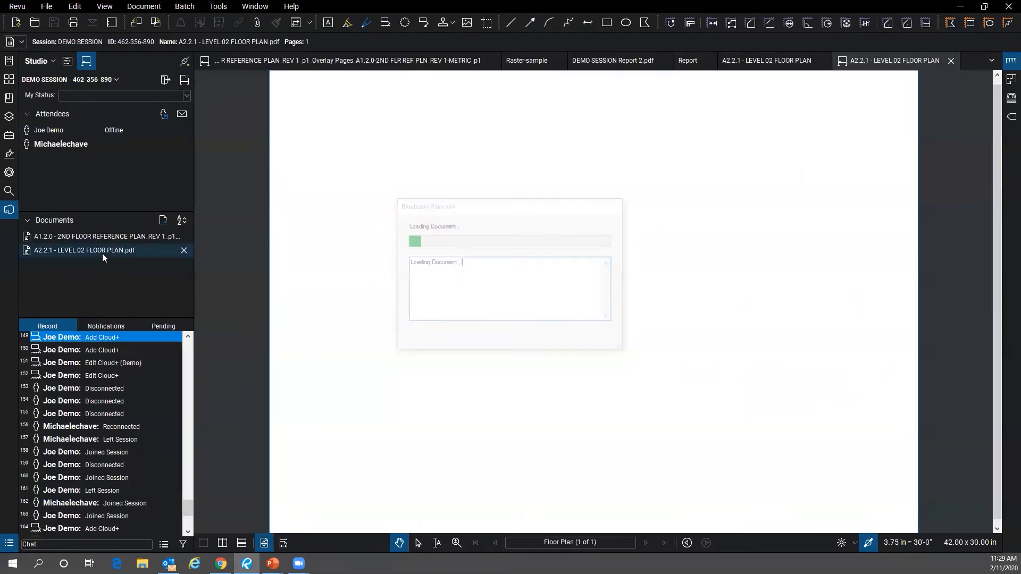
{"action": "double_click", "coordinate": [108, 239]}
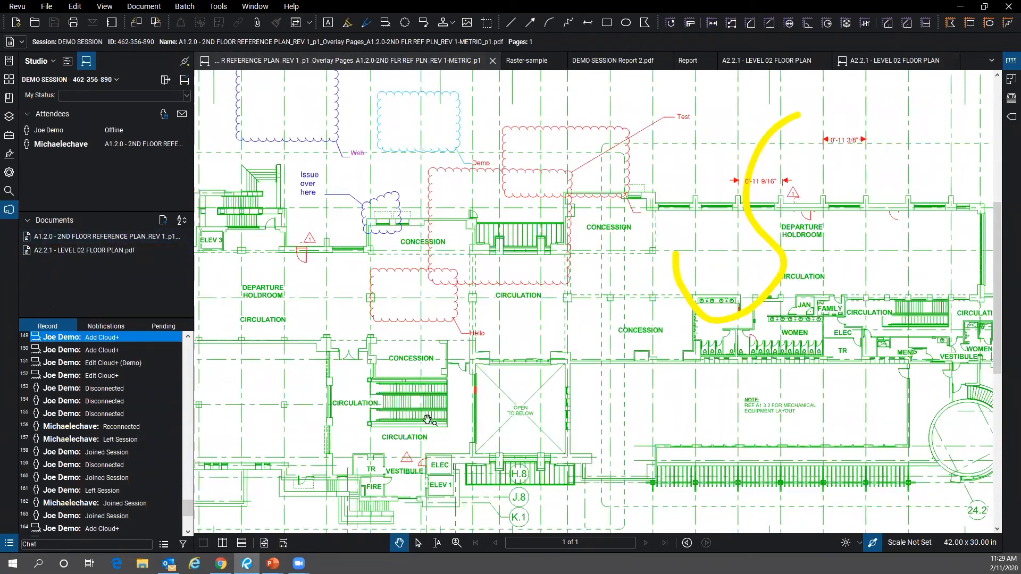
{"action": "mouse_move", "coordinate": [272, 563]}
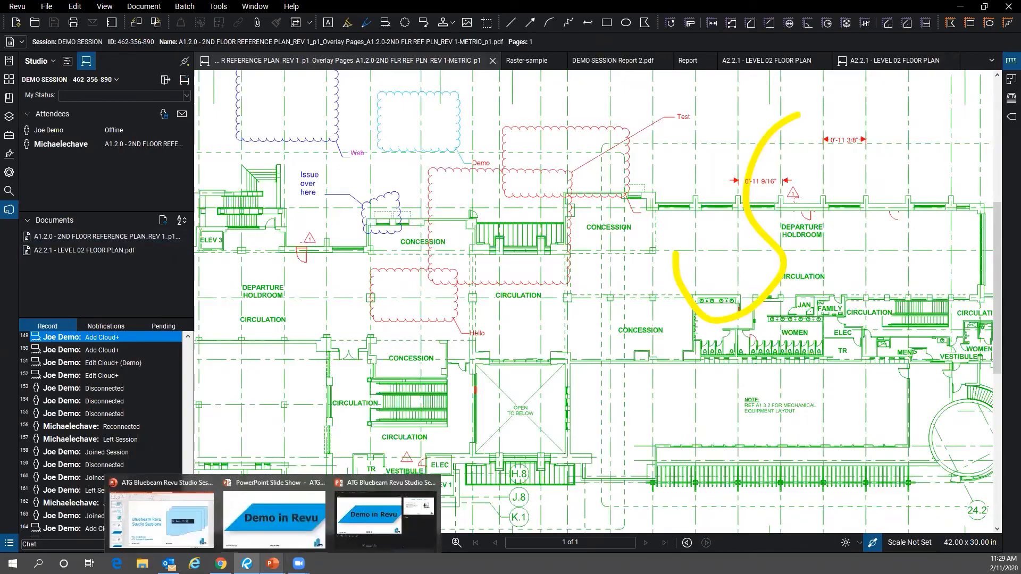
{"action": "left_click", "coordinate": [261, 524]}
{"action": "left_click", "coordinate": [280, 494]}
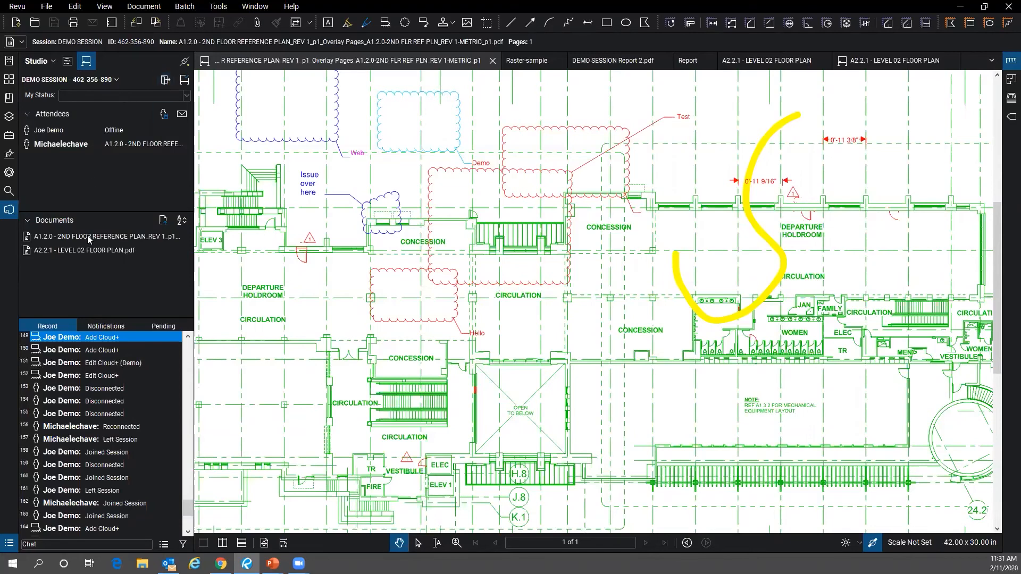
{"action": "right_click", "coordinate": [115, 253]}
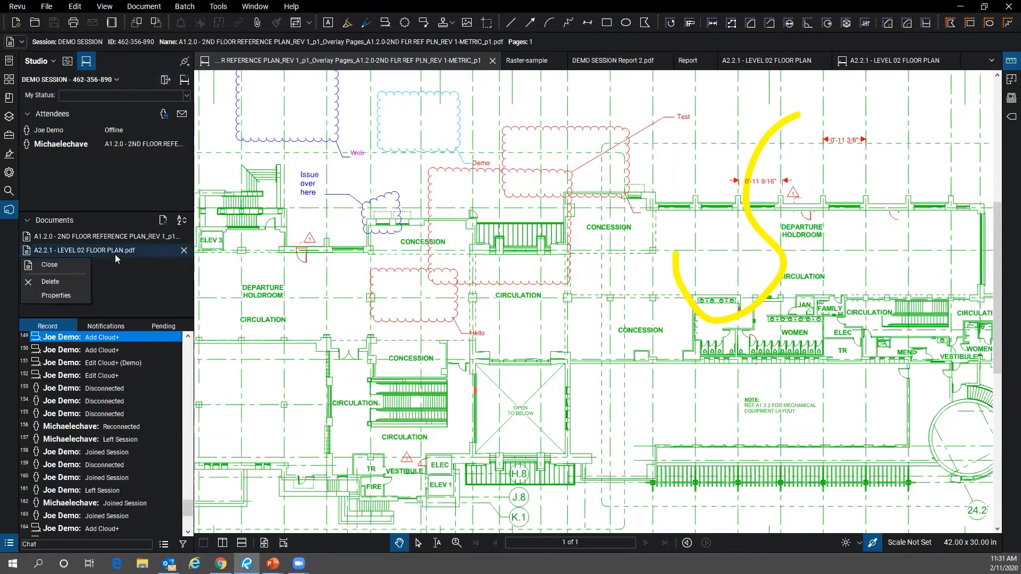
- View A2.2.1 - LEVEL 02 FLOOR PLAN.pdf's session properties, widen them to read the full location, then close
{"action": "left_click", "coordinate": [56, 295]}
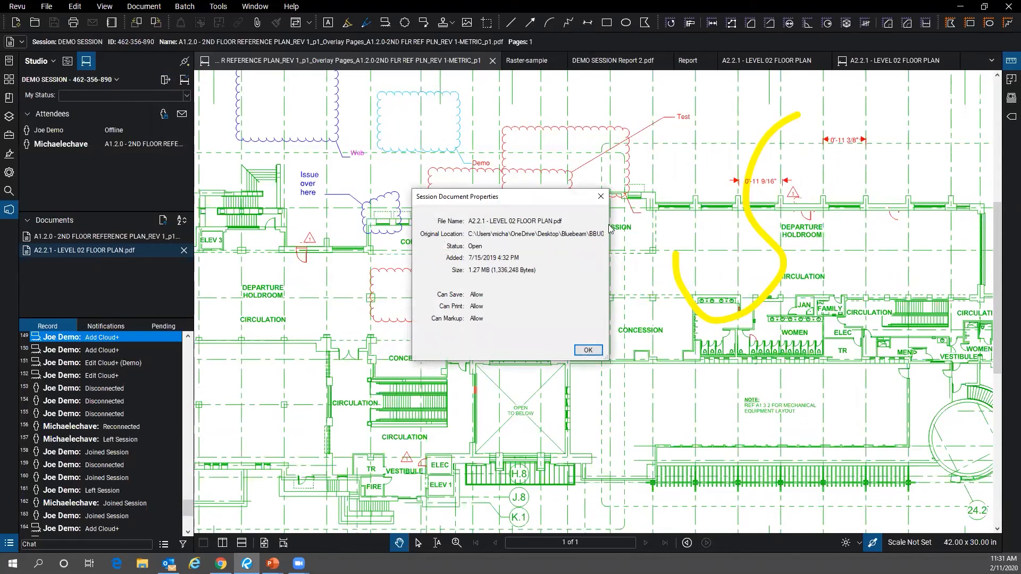
{"action": "left_click_drag", "start_coordinate": [609, 225], "coordinate": [862, 226]}
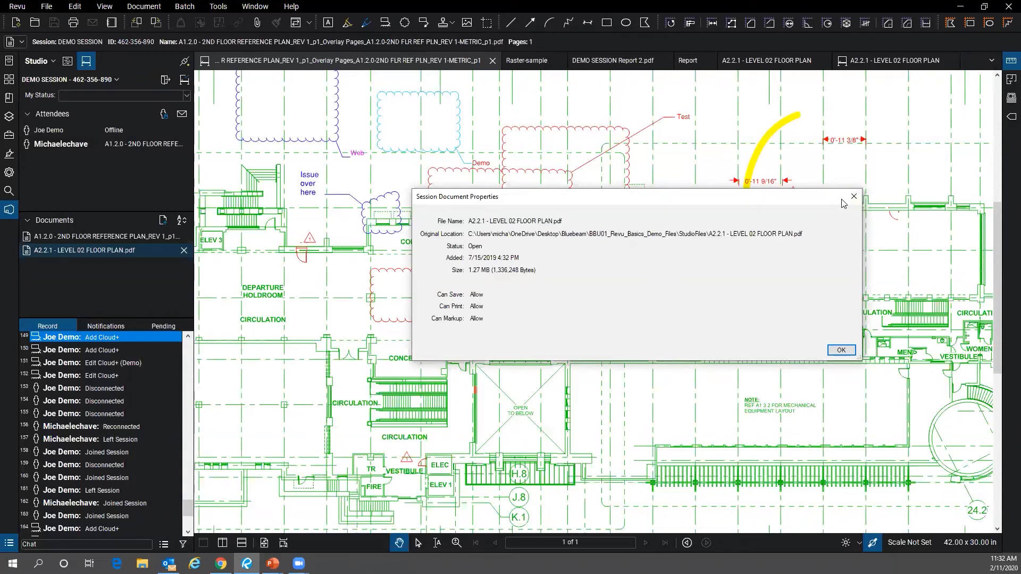
{"action": "left_click", "coordinate": [833, 349]}
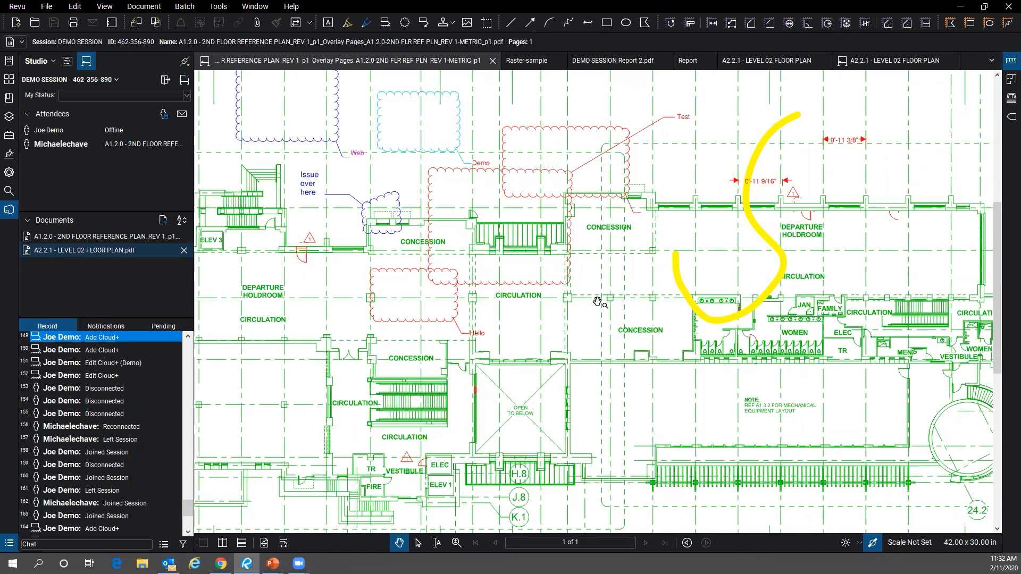
- Leave DEMO SESSION and close the Report, A2.2.1, DEMO SESSION Report 2.pdf and Raster-sample tabs
{"action": "left_click", "coordinate": [164, 80]}
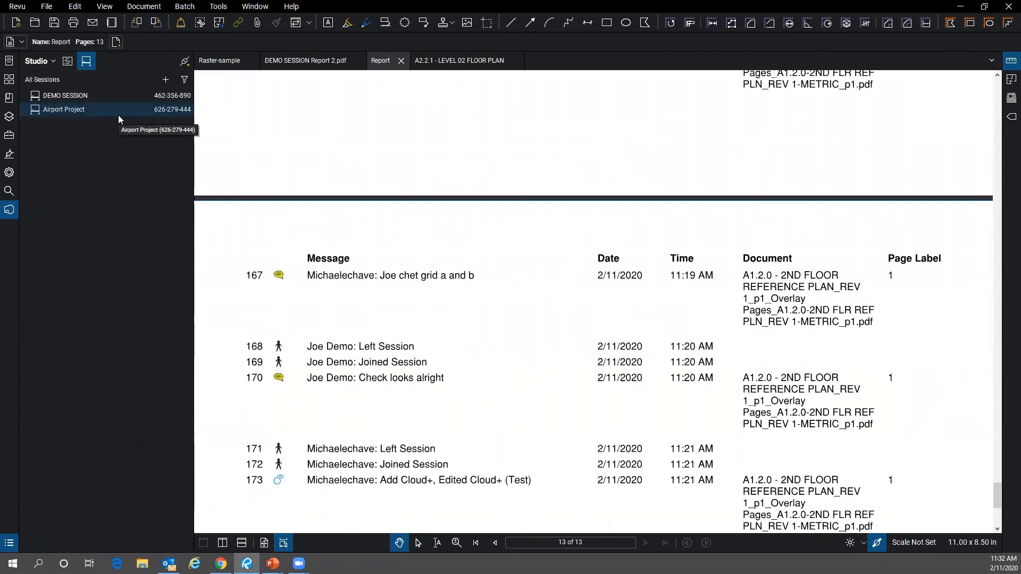
{"action": "left_click", "coordinate": [402, 61]}
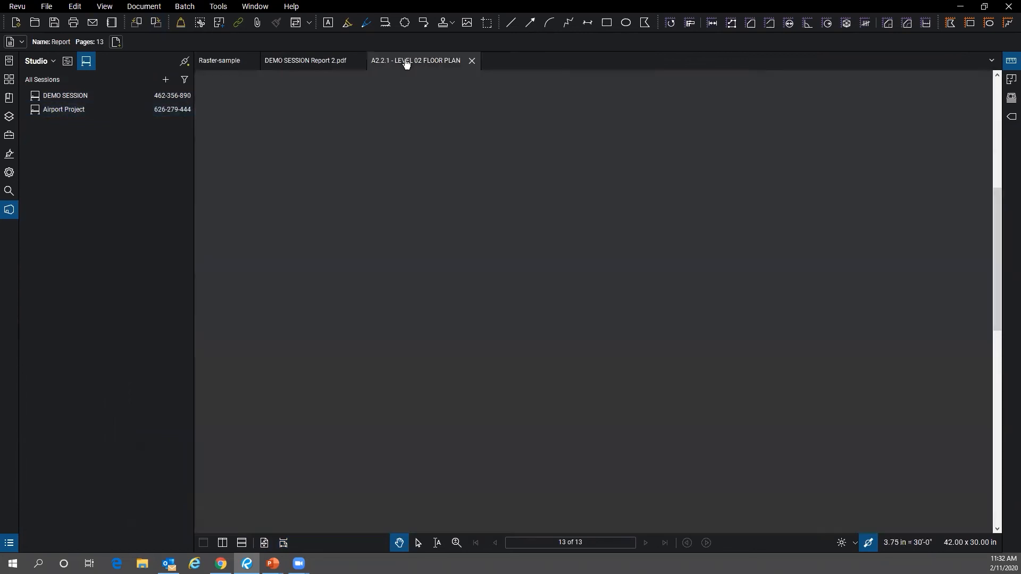
{"action": "left_click", "coordinate": [471, 61]}
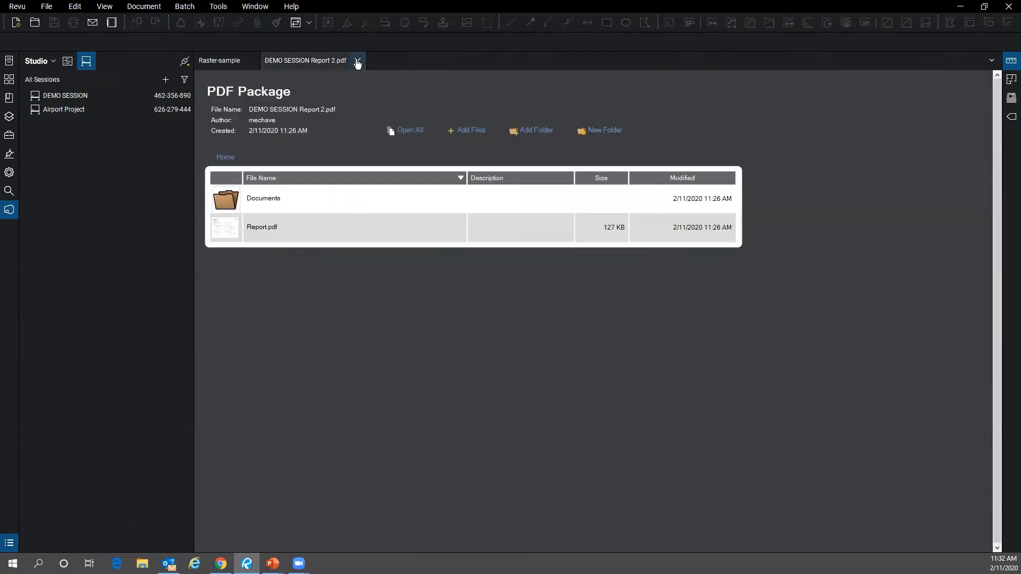
{"action": "left_click", "coordinate": [357, 60]}
{"action": "left_click", "coordinate": [247, 61]}
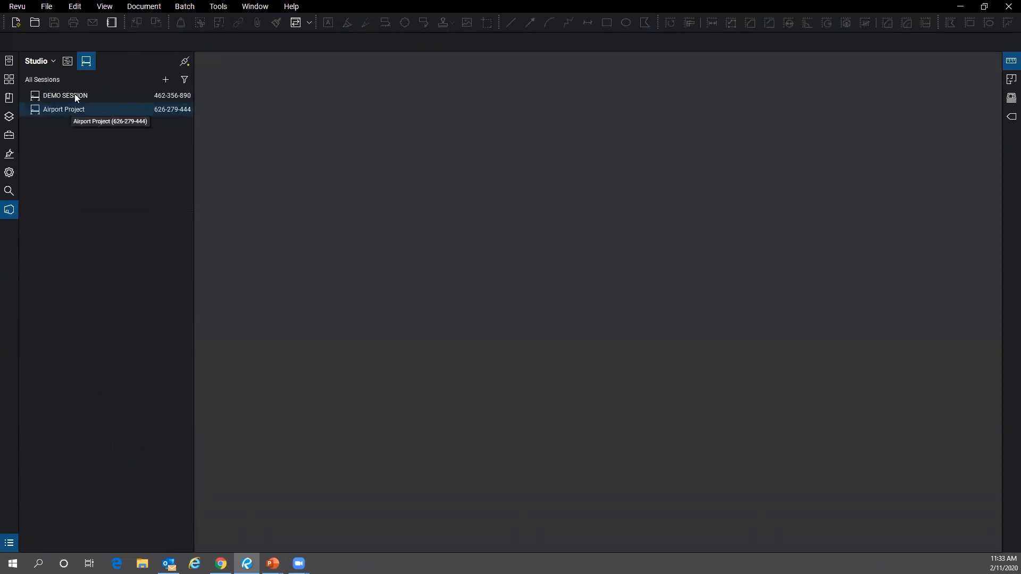
- Join the Airport Project session, check the signed-in Studio account, then start Finish Session
{"action": "double_click", "coordinate": [75, 107]}
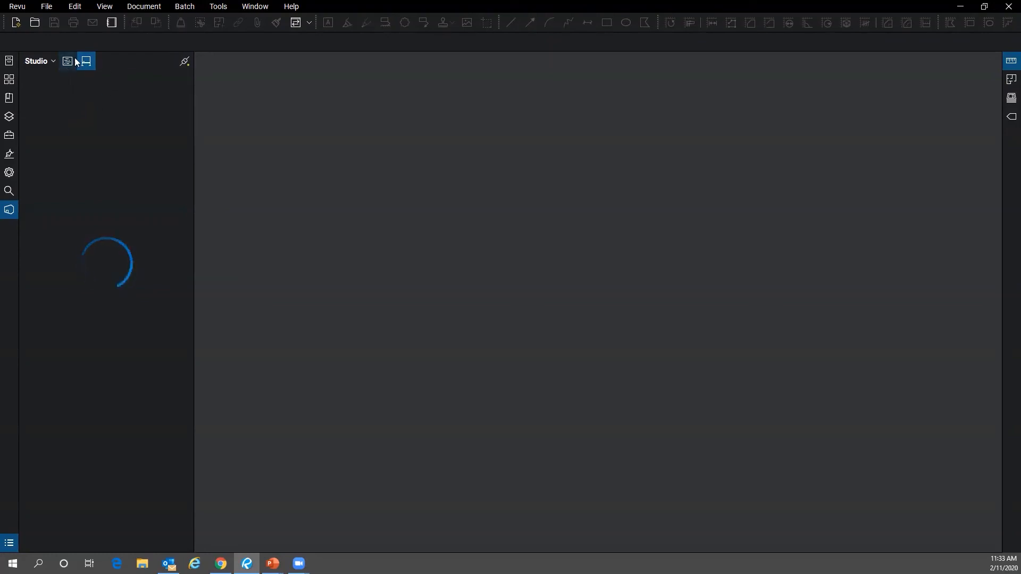
{"action": "left_click", "coordinate": [33, 62]}
{"action": "mouse_move", "coordinate": [82, 77]}
{"action": "left_click", "coordinate": [87, 61]}
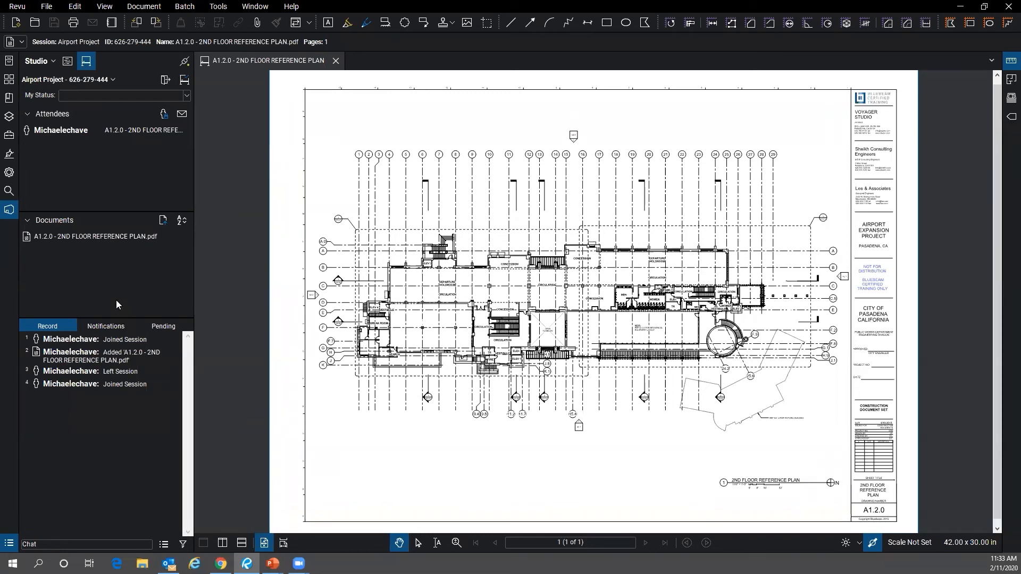
{"action": "left_click", "coordinate": [185, 80]}
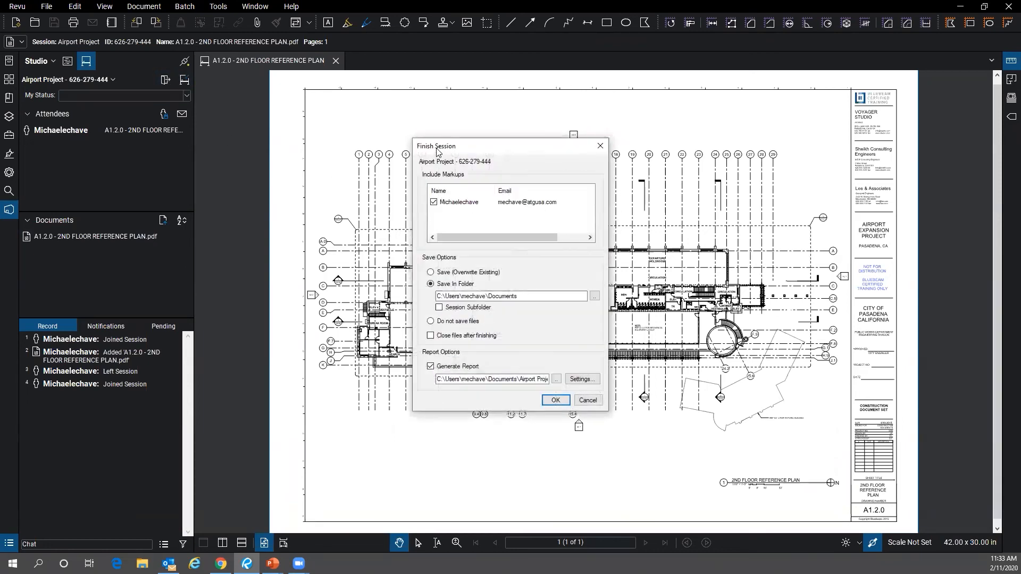
- Nudge the Finish Session dialog left and browse for the Airport Project report's save location
{"action": "left_click_drag", "start_coordinate": [424, 150], "coordinate": [406, 154]}
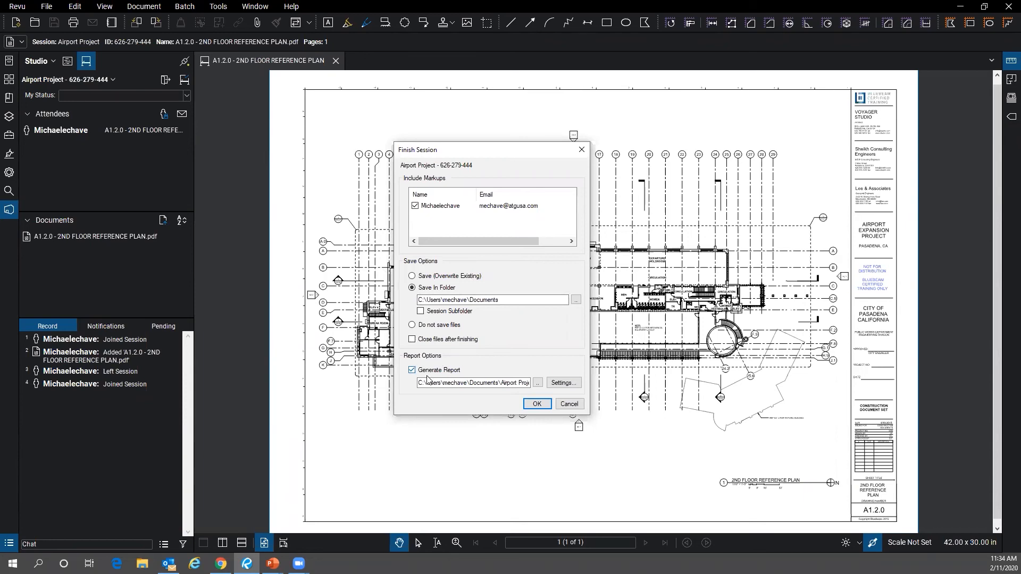
{"action": "left_click", "coordinate": [537, 383]}
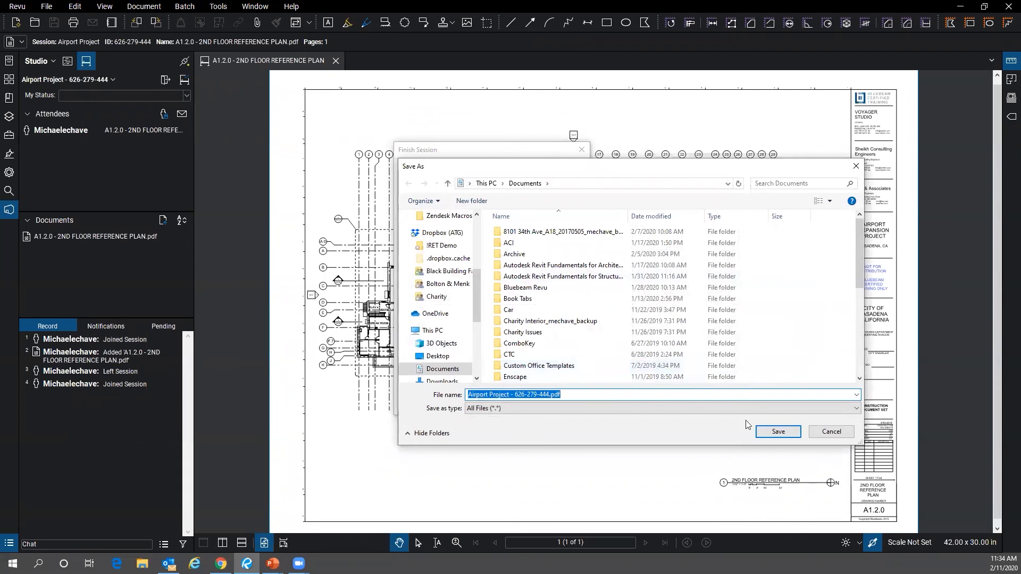
- Cancel the save location and set the Airport Project report type to PDF Package Report
{"action": "left_click", "coordinate": [825, 431]}
{"action": "left_click", "coordinate": [562, 382]}
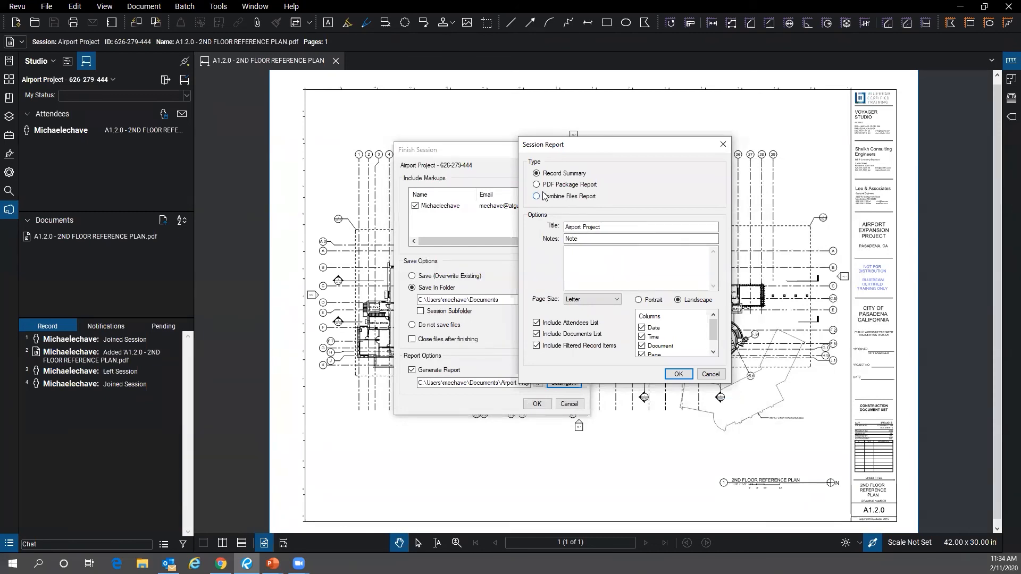
{"action": "left_click", "coordinate": [710, 374]}
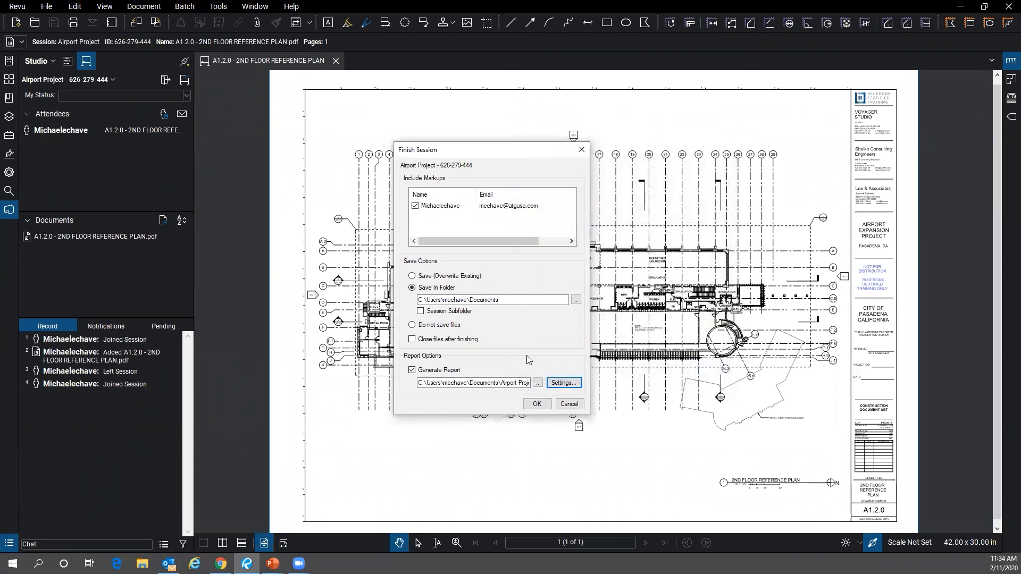
{"action": "left_click", "coordinate": [563, 382]}
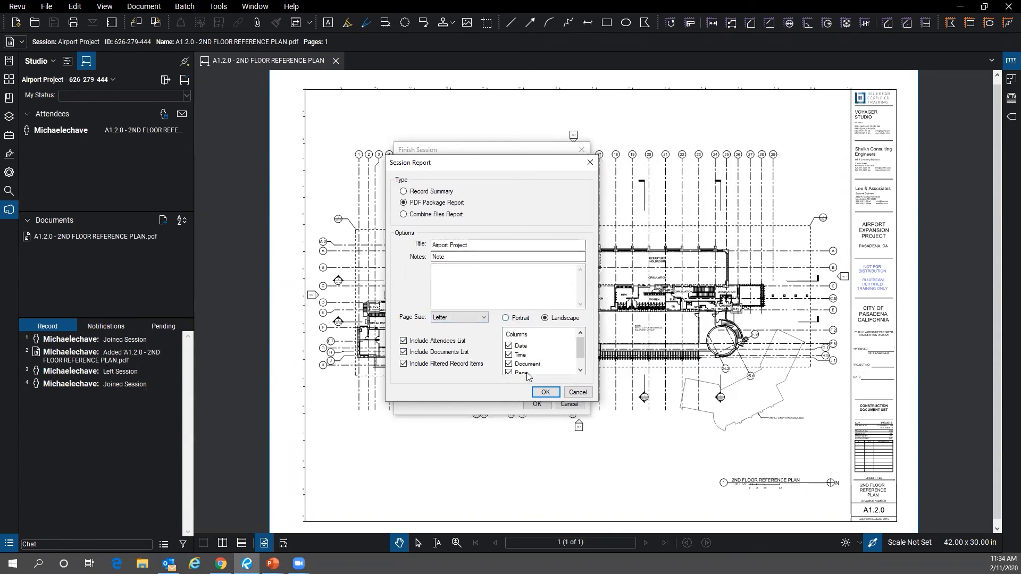
{"action": "left_click", "coordinate": [536, 392]}
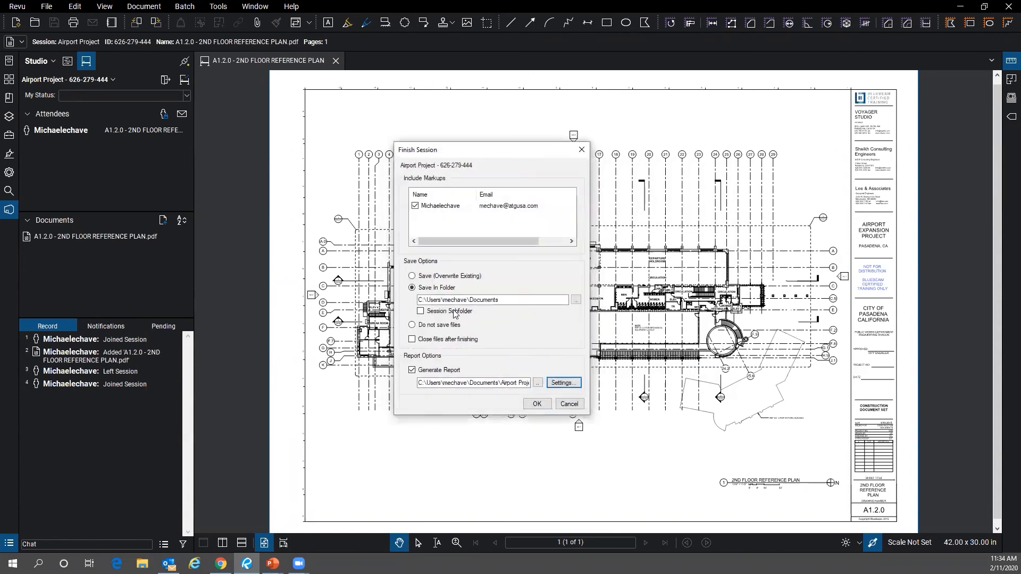
- Save the Airport Project report into Documents > Webinar Materials > Bluebeam Revu > Presentation Files
{"action": "left_click", "coordinate": [537, 382]}
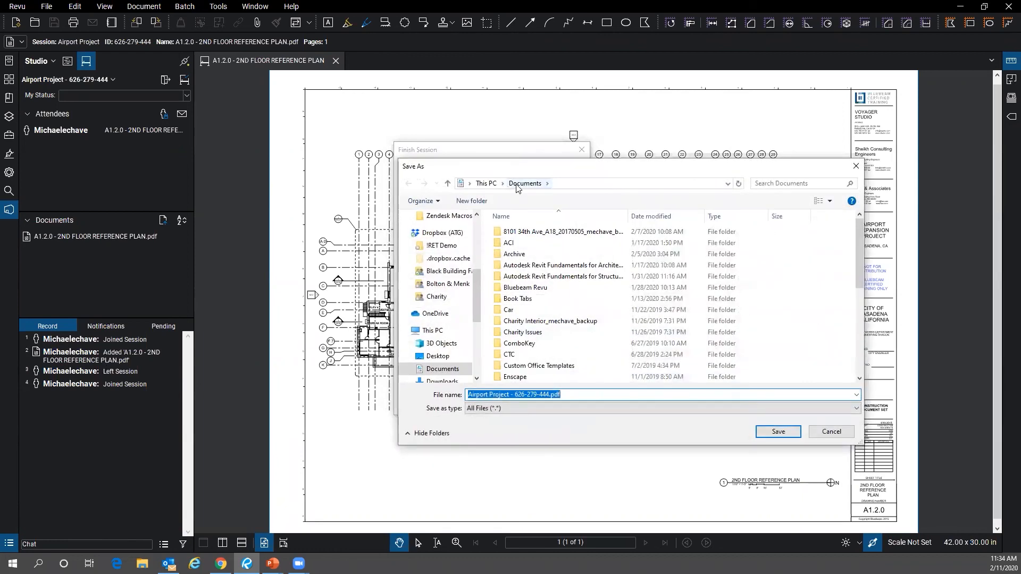
{"action": "scroll", "coordinate": [548, 289], "scroll_direction": "down", "scroll_amount": 4}
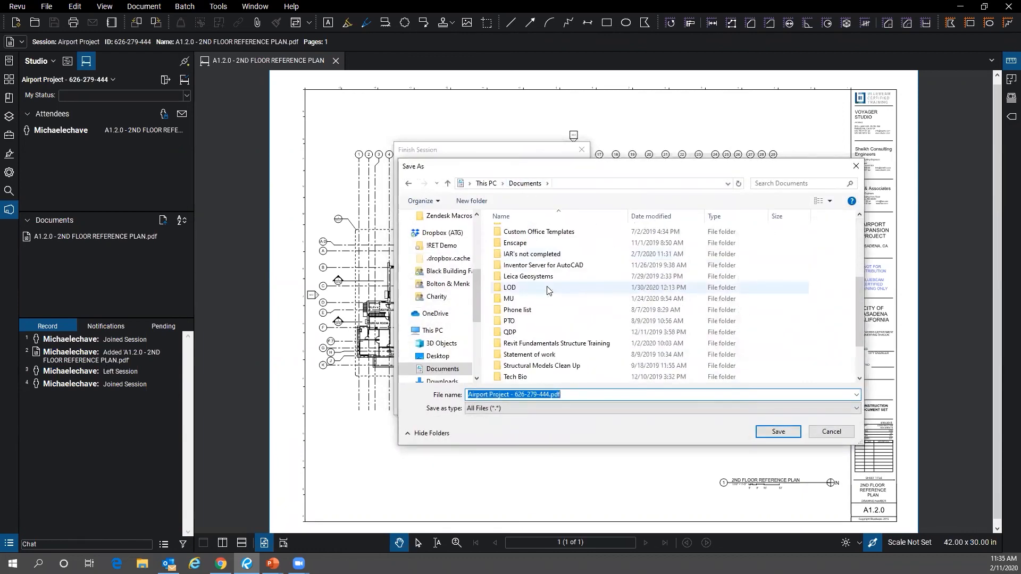
{"action": "scroll", "coordinate": [558, 362], "scroll_direction": "up", "scroll_amount": 4}
{"action": "scroll", "coordinate": [561, 372], "scroll_direction": "down", "scroll_amount": 5}
{"action": "double_click", "coordinate": [555, 359]}
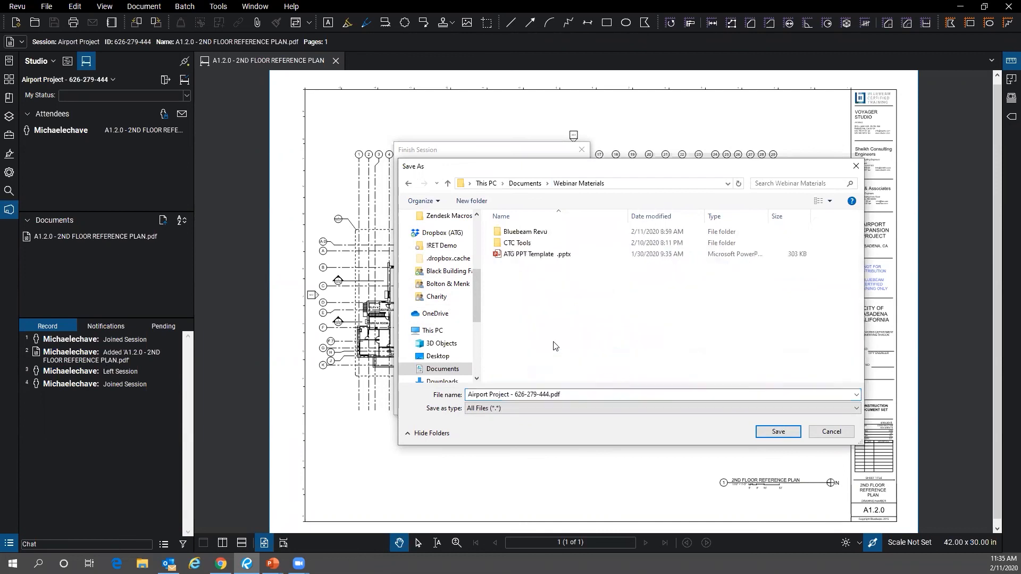
{"action": "double_click", "coordinate": [547, 232]}
{"action": "double_click", "coordinate": [548, 233]}
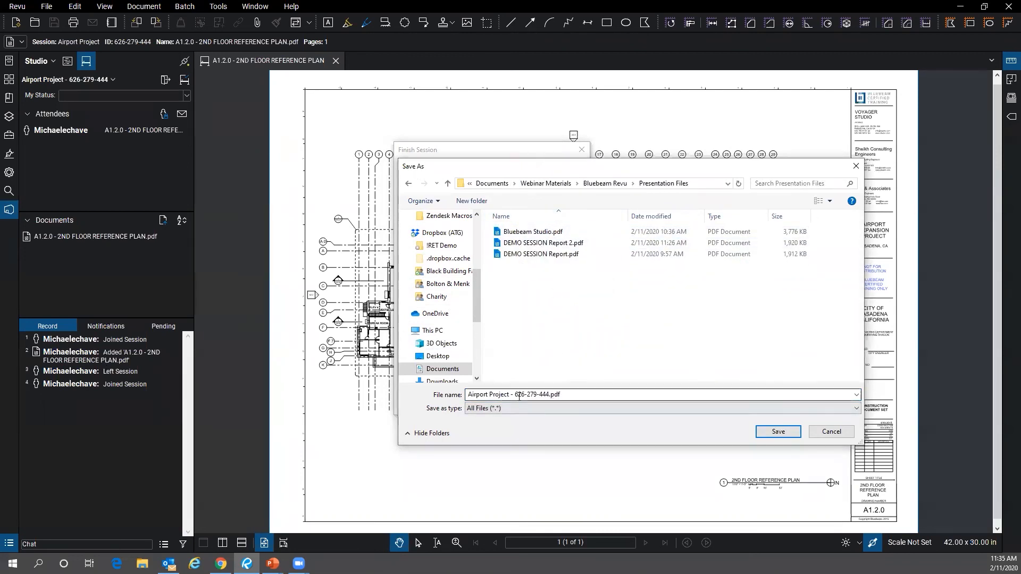
{"action": "left_click", "coordinate": [776, 432]}
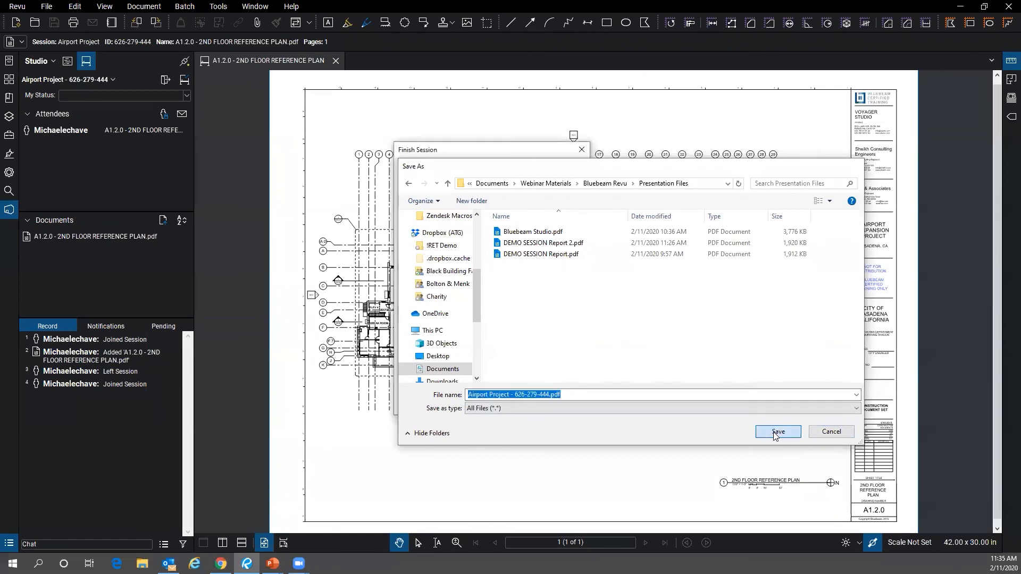
- Finish the Airport Project session, dismiss the completion message, and open File Explorer
{"action": "left_click", "coordinate": [541, 403]}
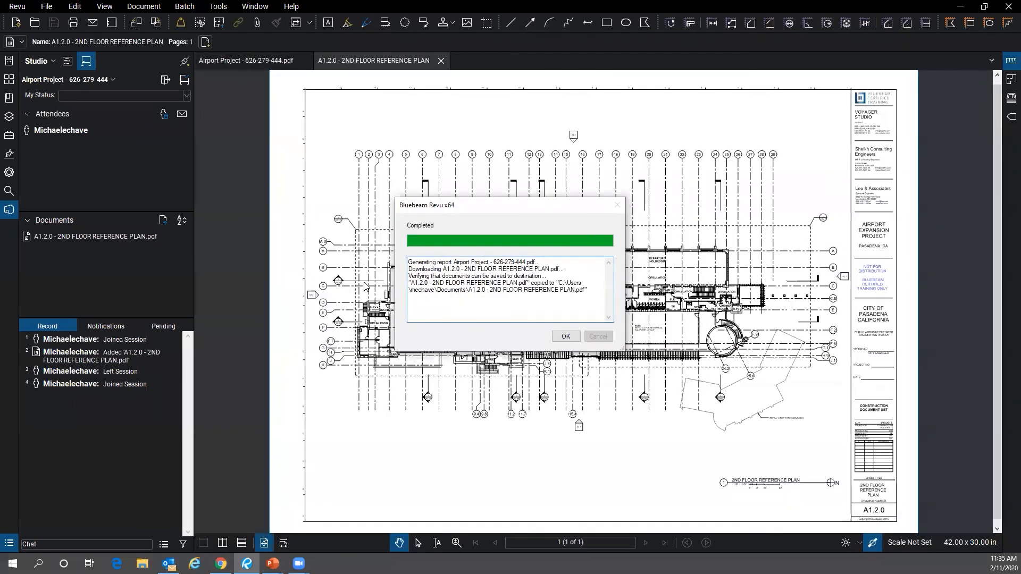
{"action": "left_click", "coordinate": [565, 337]}
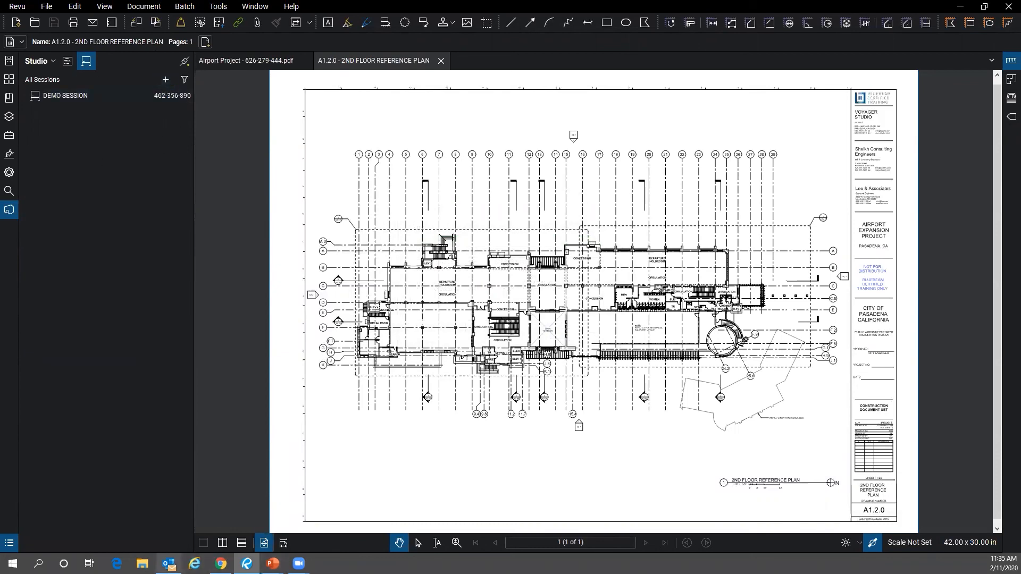
{"action": "left_click", "coordinate": [142, 564]}
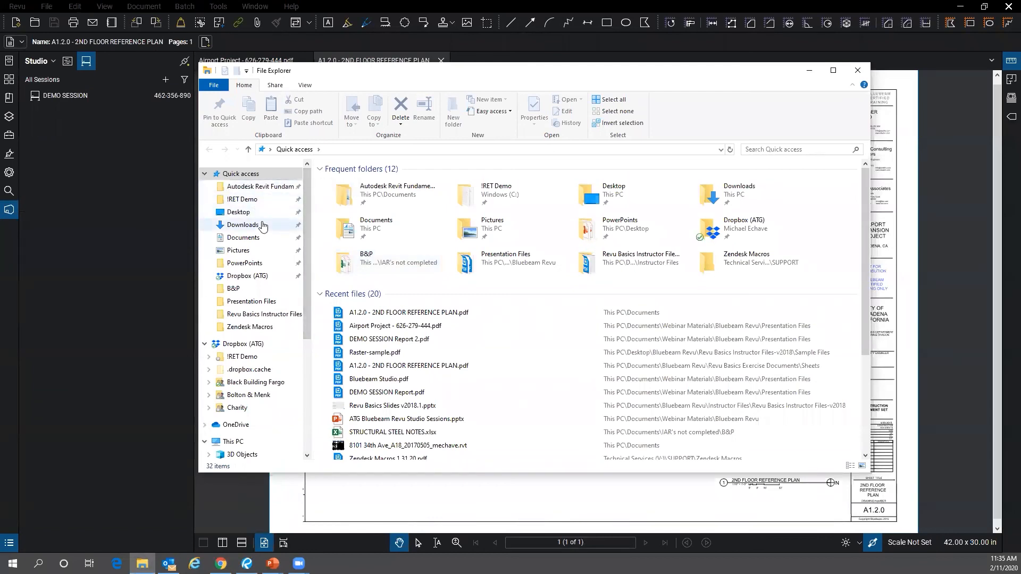
- Open the Airport Project PDF package from Documents > Webinar Materials > Bluebeam Revu > Presentation Files
{"action": "left_click", "coordinate": [262, 237]}
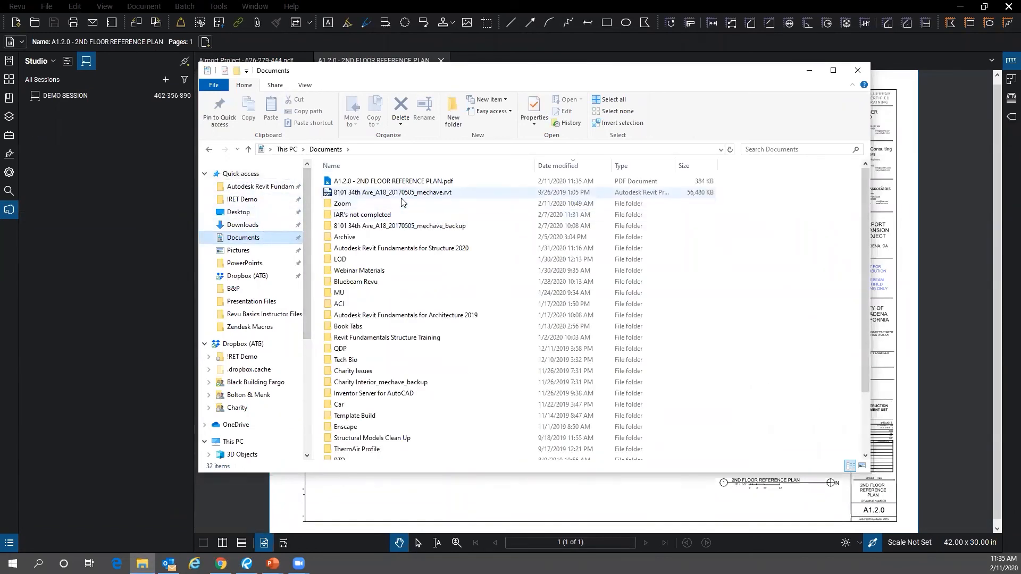
{"action": "double_click", "coordinate": [359, 270]}
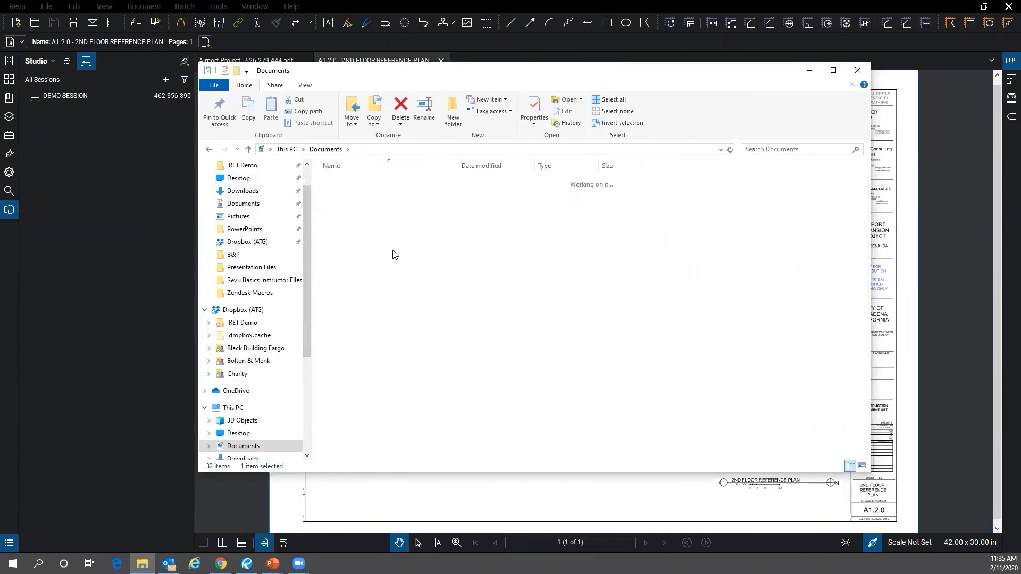
{"action": "double_click", "coordinate": [390, 183]}
{"action": "double_click", "coordinate": [391, 183]}
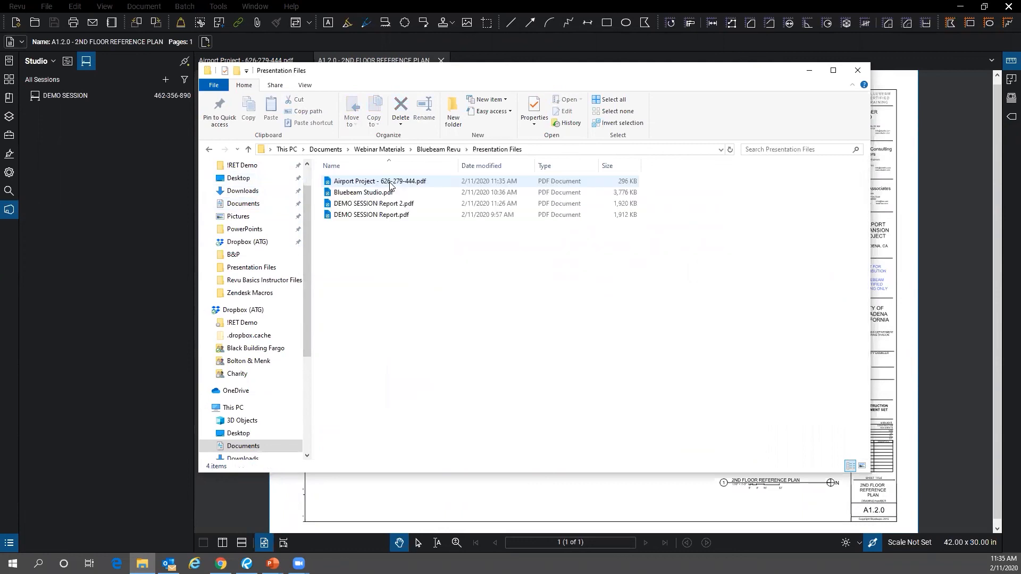
{"action": "double_click", "coordinate": [385, 181]}
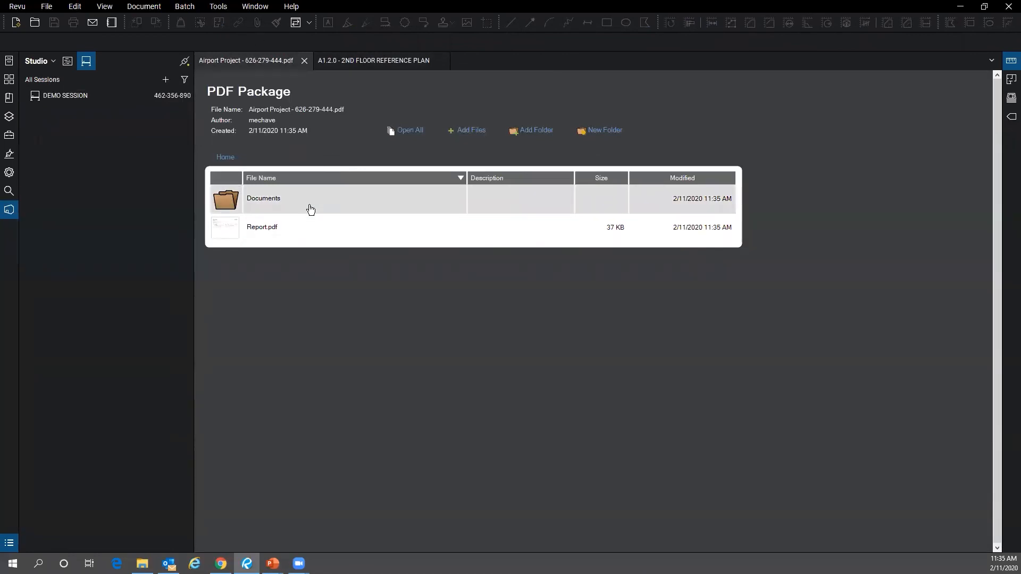
- Open A1.2.0 - 2ND FLOOR REFERENCE PLAN.pdf from the package's Documents folder
{"action": "double_click", "coordinate": [259, 200]}
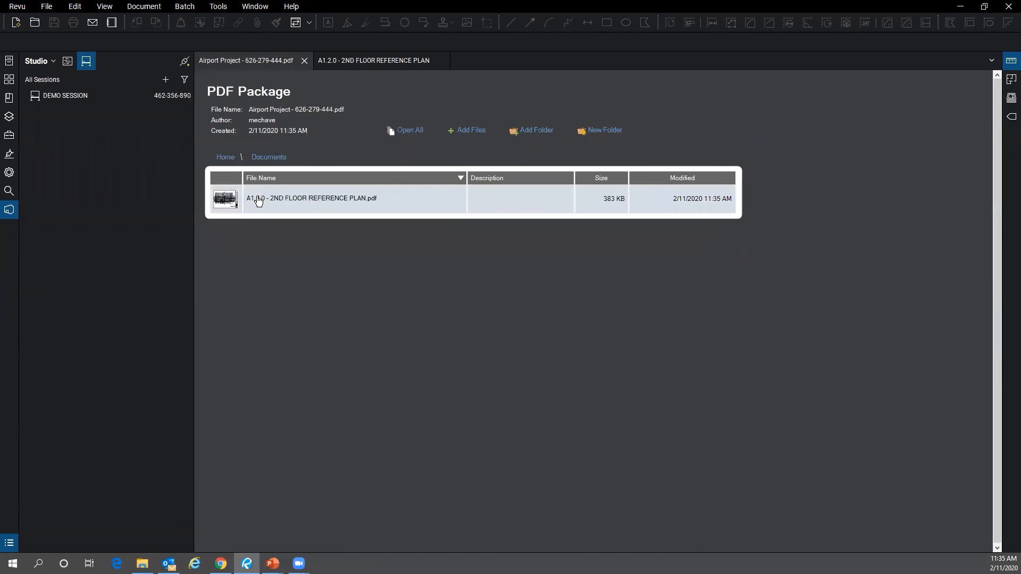
{"action": "double_click", "coordinate": [342, 210]}
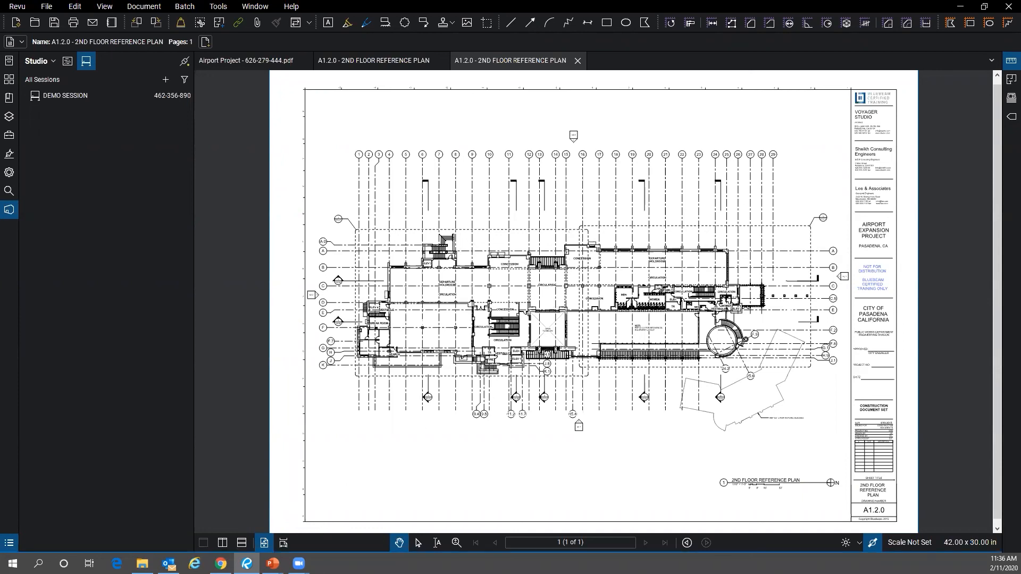
{"action": "mouse_move", "coordinate": [246, 565]}
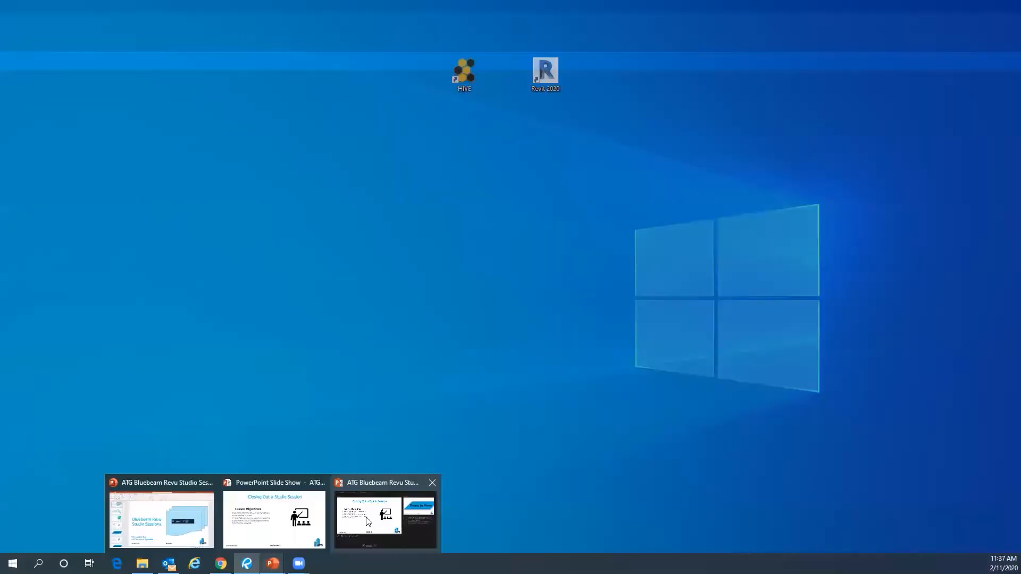
- Advance the slide show to the Questions? Studio Sessions slide, then rejoin DEMO SESSION in Revu
{"action": "left_click", "coordinate": [368, 521]}
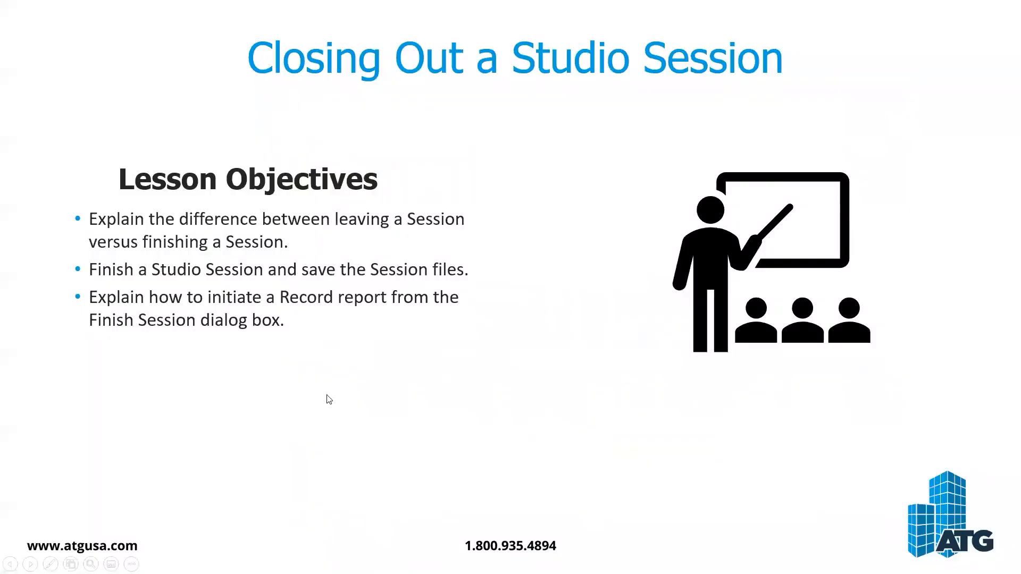
{"action": "left_click", "coordinate": [327, 396]}
{"action": "left_click", "coordinate": [327, 396]}
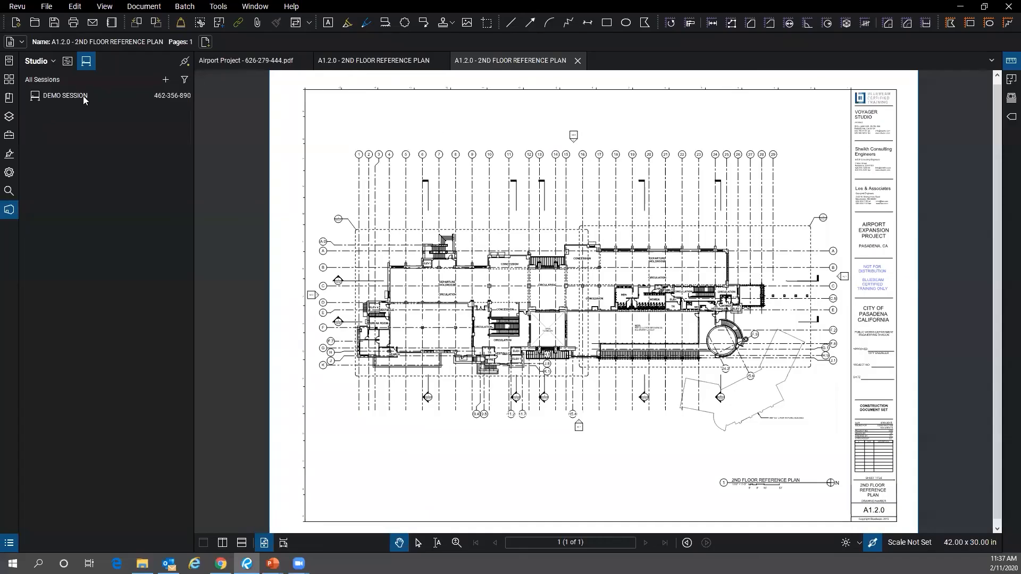
{"action": "double_click", "coordinate": [80, 99]}
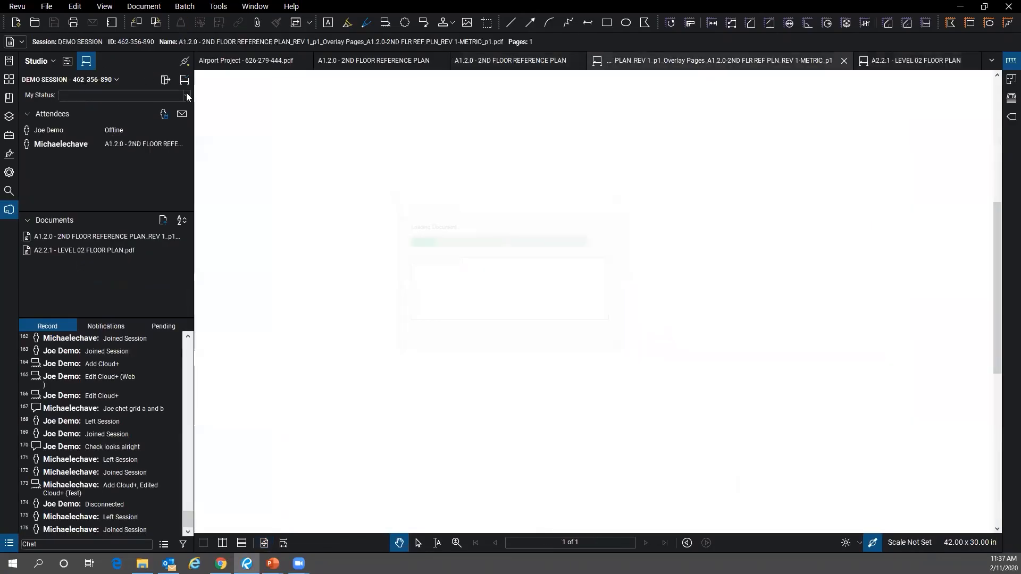
- Open DEMO SESSION's Settings on the Permissions tab to view attendee permissions
{"action": "left_click", "coordinate": [113, 80]}
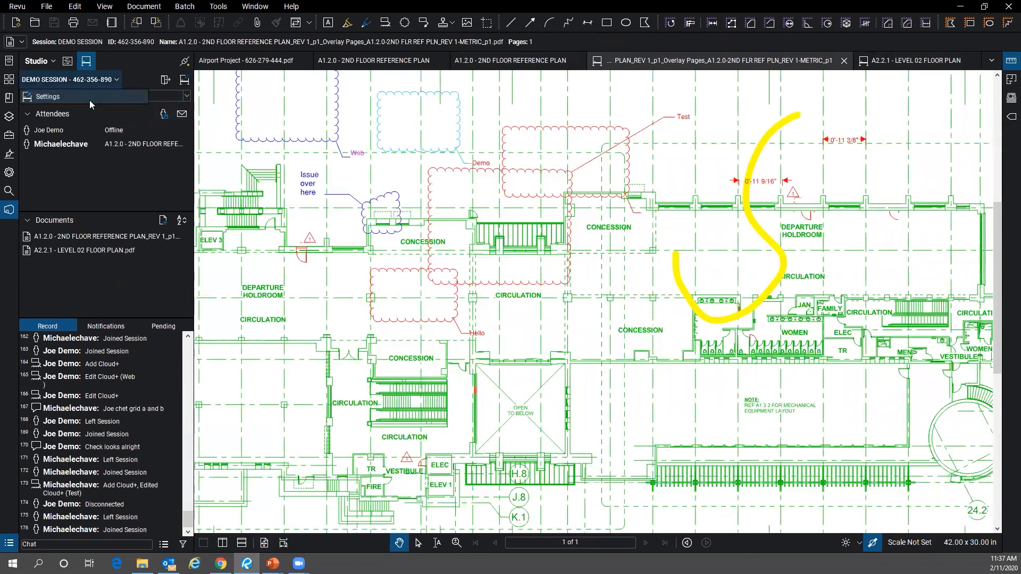
{"action": "left_click", "coordinate": [89, 100]}
{"action": "left_click", "coordinate": [446, 184]}
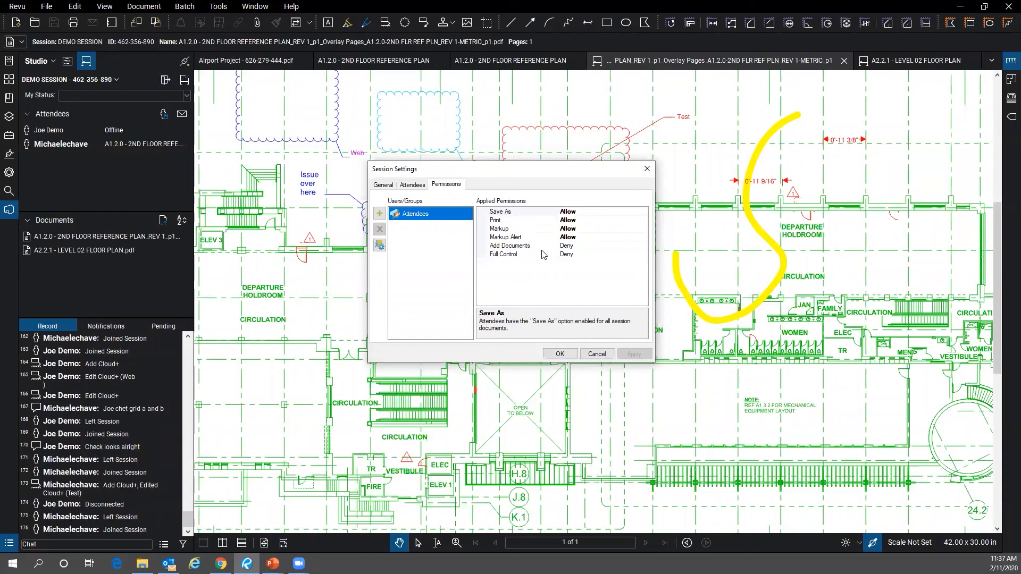
- Review the session's Attendees and General tabs, then cancel the settings unchanged
{"action": "left_click", "coordinate": [420, 187]}
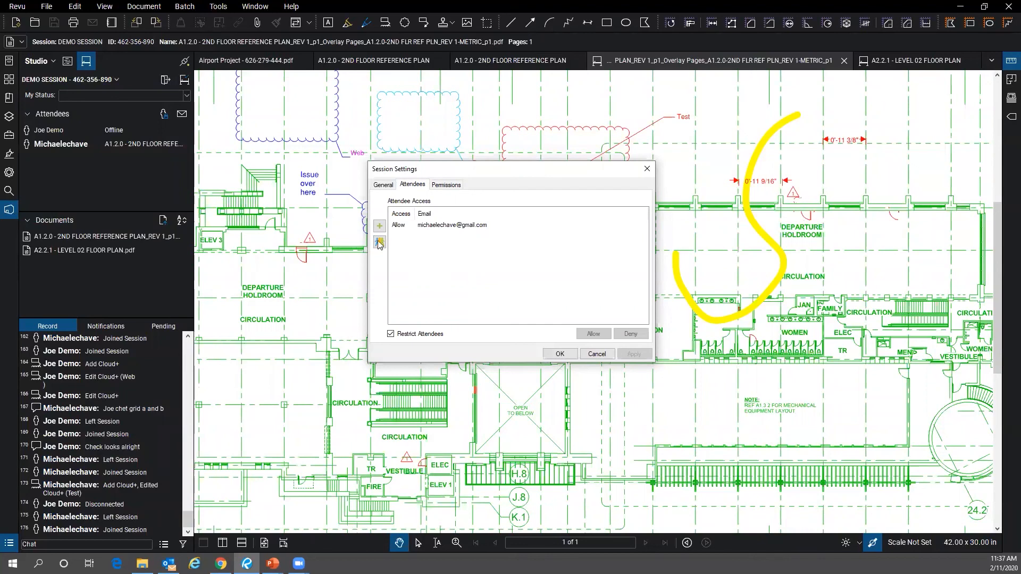
{"action": "left_click", "coordinate": [381, 186]}
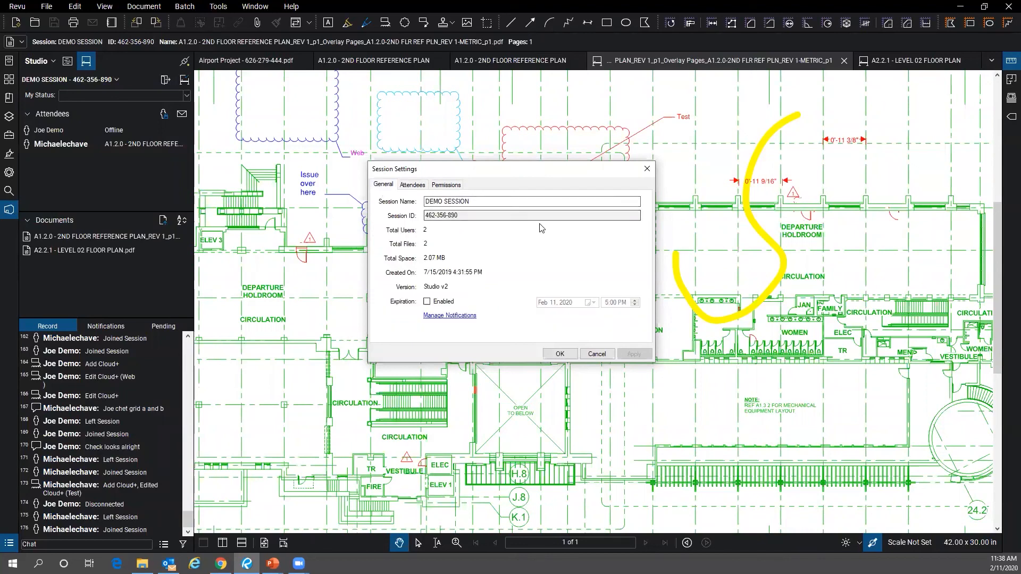
{"action": "left_click", "coordinate": [405, 186]}
{"action": "left_click", "coordinate": [384, 185]}
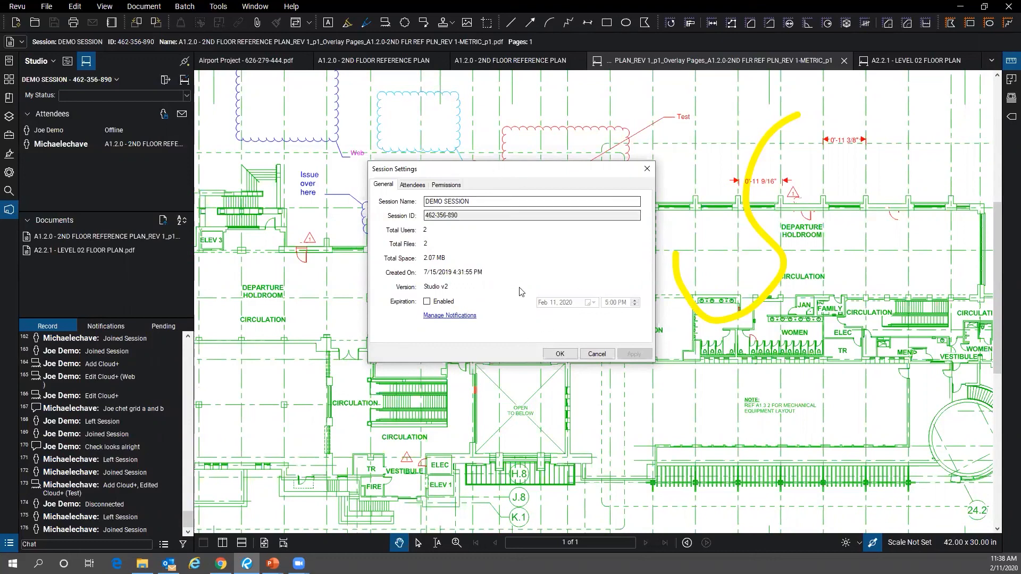
{"action": "left_click", "coordinate": [606, 355]}
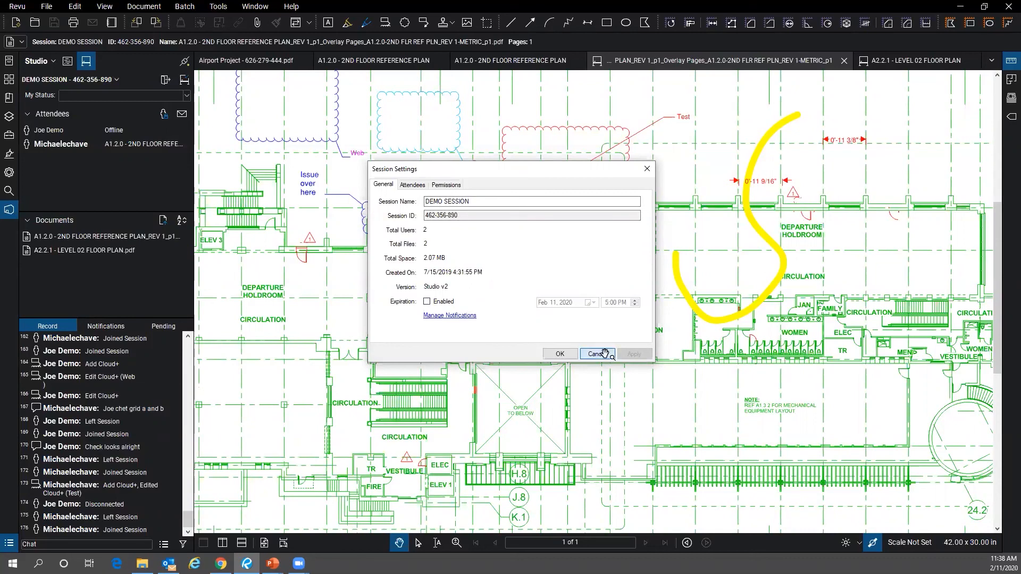
- Reopen and close DEMO SESSION settings, then return to the Questions? slide show
{"action": "left_click", "coordinate": [94, 81]}
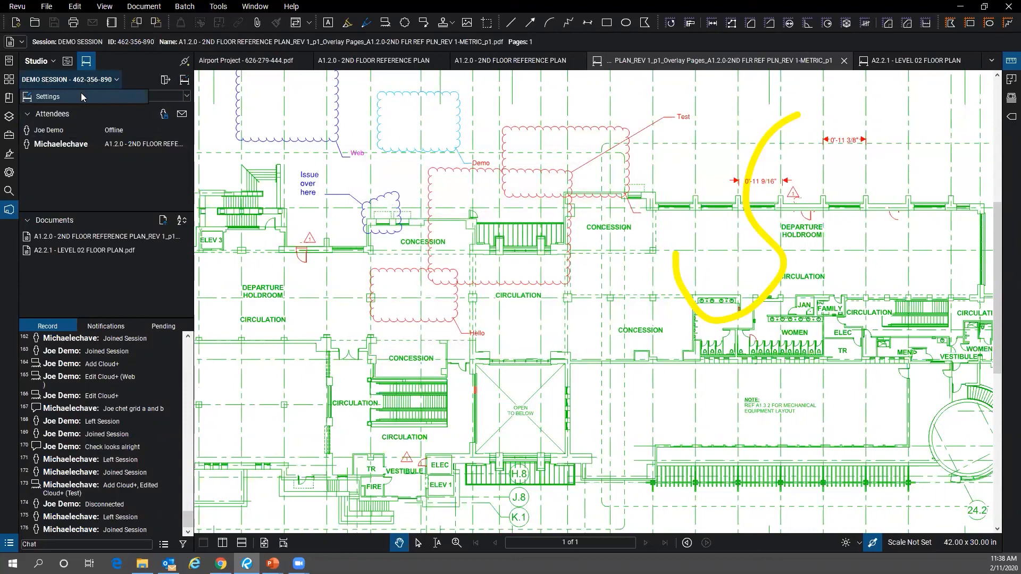
{"action": "left_click", "coordinate": [81, 97]}
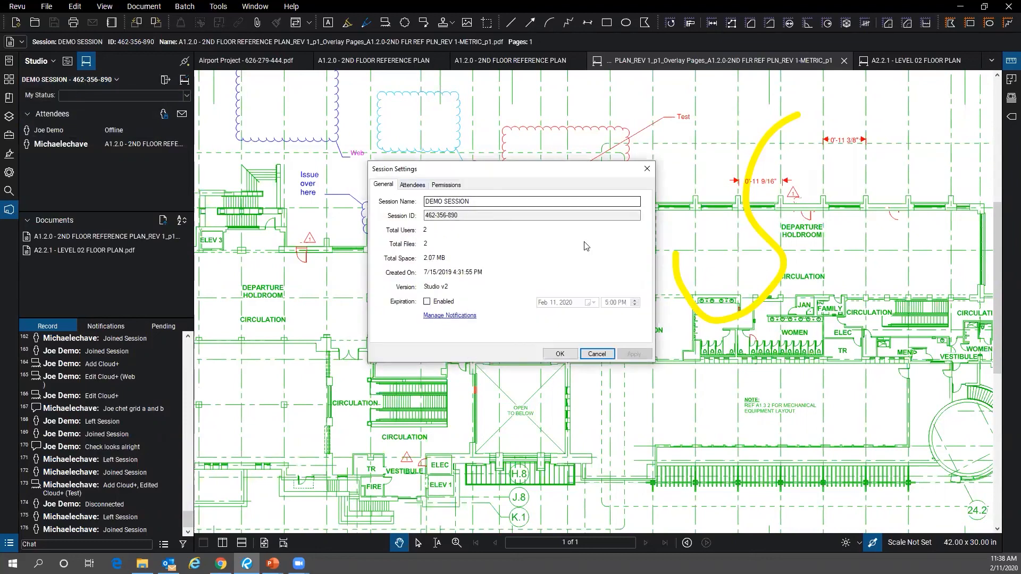
{"action": "left_click", "coordinate": [596, 354]}
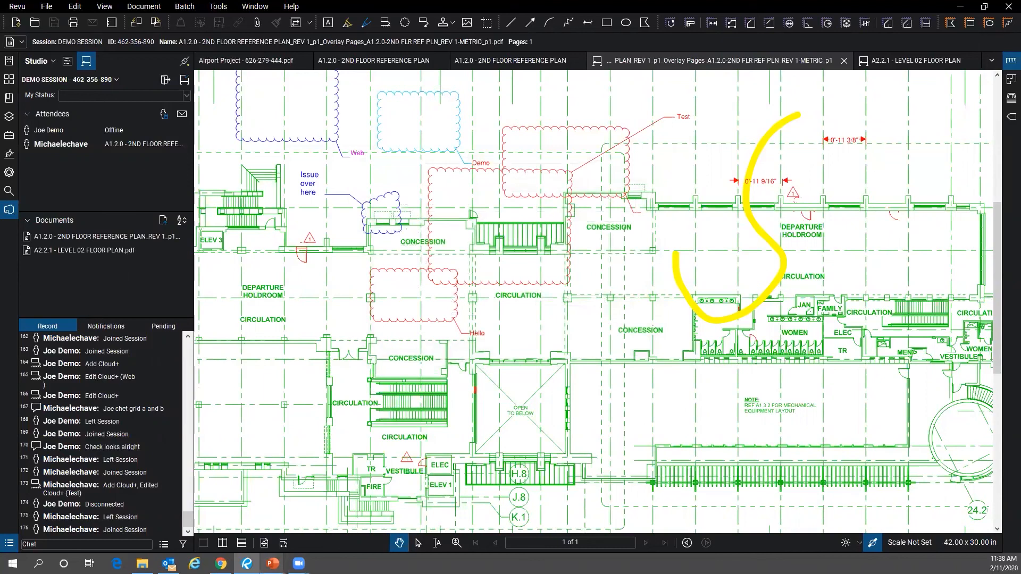
{"action": "mouse_move", "coordinate": [272, 562]}
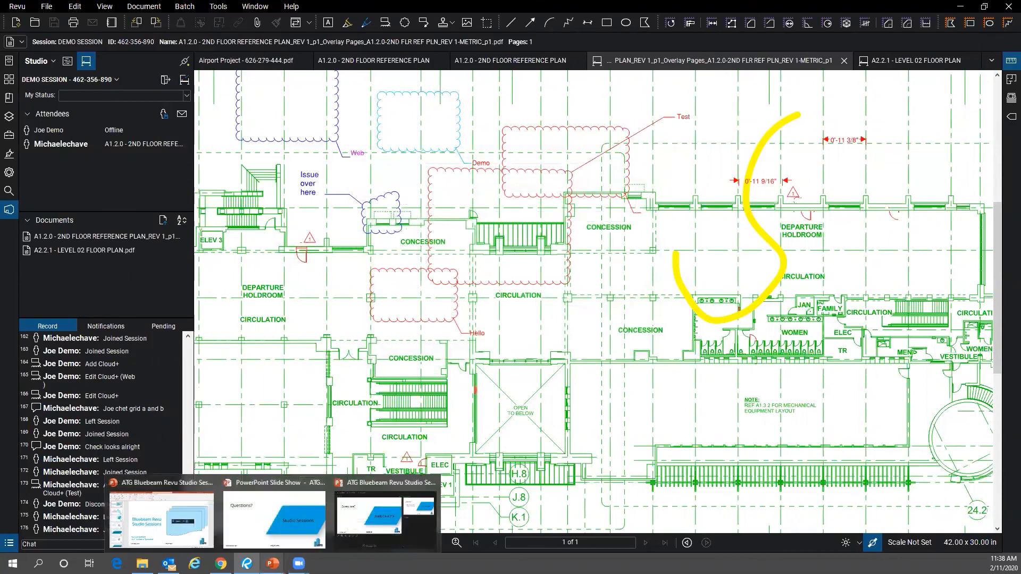
{"action": "left_click", "coordinate": [285, 516]}
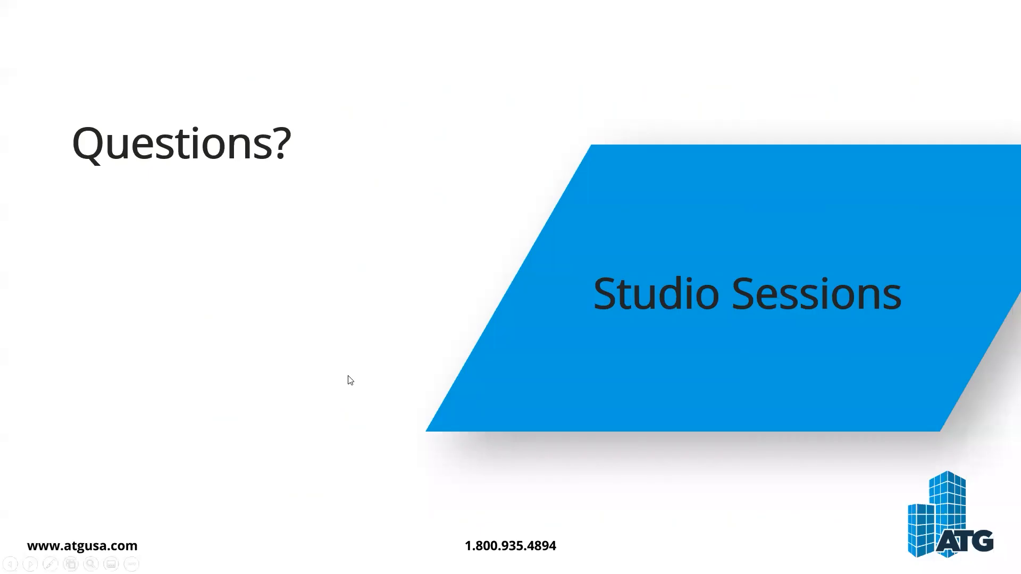